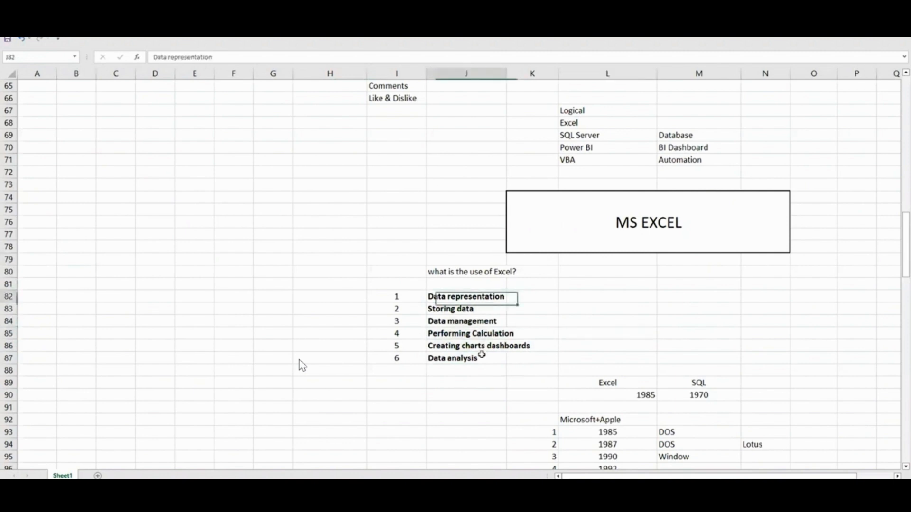
Step: Widen column J slightly and add item 7, "Data Automation", in row 88 below the list of Excel uses
{"action": "left_click_drag", "start_coordinate": [512, 75], "coordinate": [519, 75]}
{"action": "left_click", "coordinate": [482, 323]}
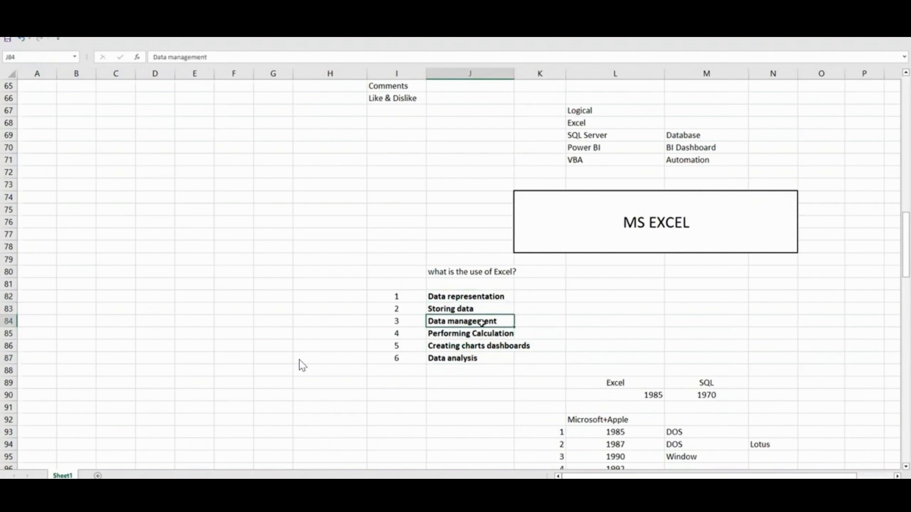
{"action": "key", "text": "Down"}
{"action": "key", "text": "Down"}
{"action": "key", "text": "Down"}
{"action": "key", "text": "Left"}
{"action": "key", "text": "Down"}
{"action": "type", "text": "7"}
{"action": "key", "text": "Tab"}
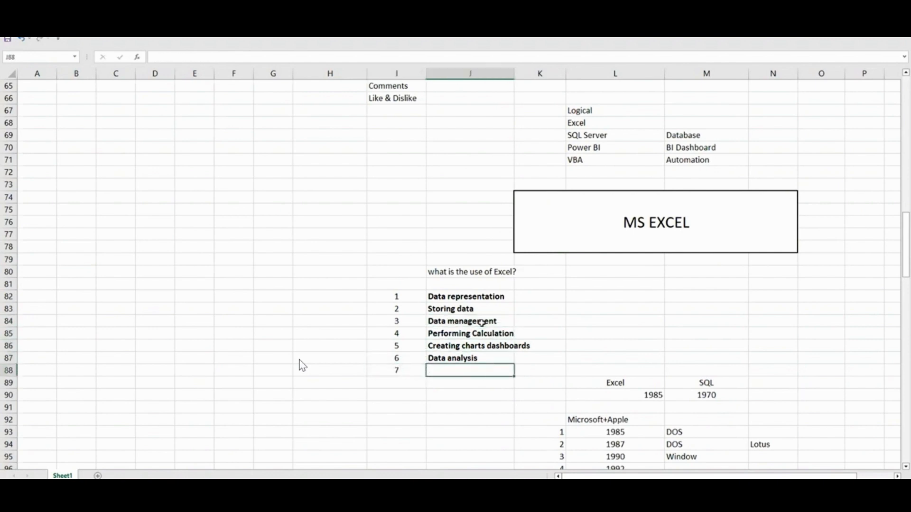
{"action": "type", "text": "Data Automation"}
{"action": "key", "text": "Return"}
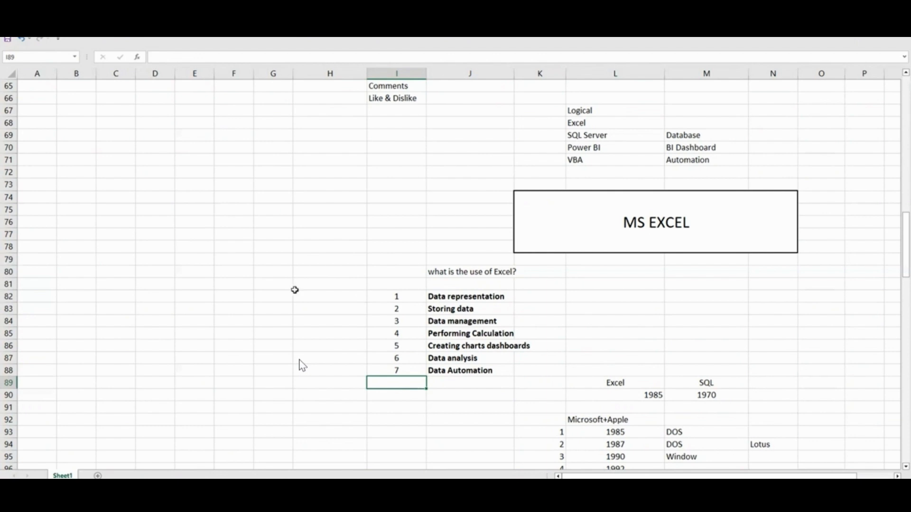
Step: Browse the additional function categories in the function library, including the Cube and Engineering functions
{"action": "left_click_drag", "start_coordinate": [131, 187], "coordinate": [170, 185]}
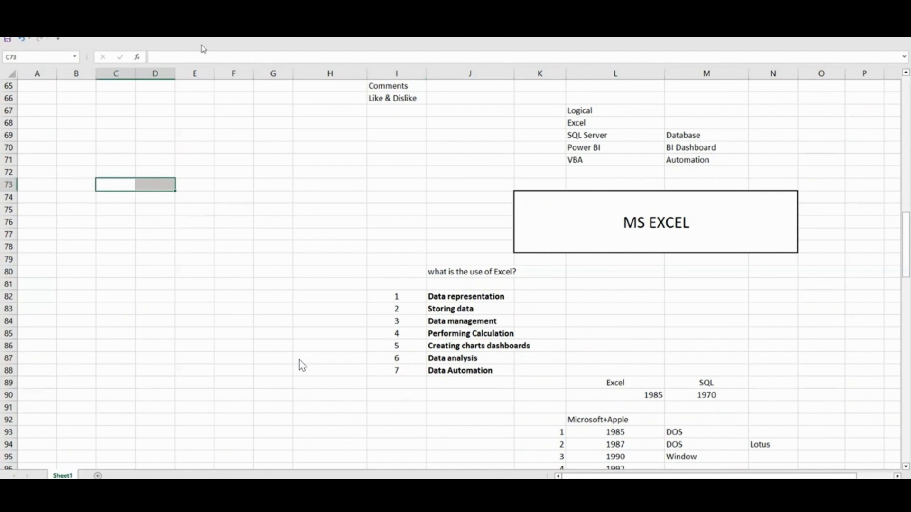
{"action": "left_click", "coordinate": [353, 30]}
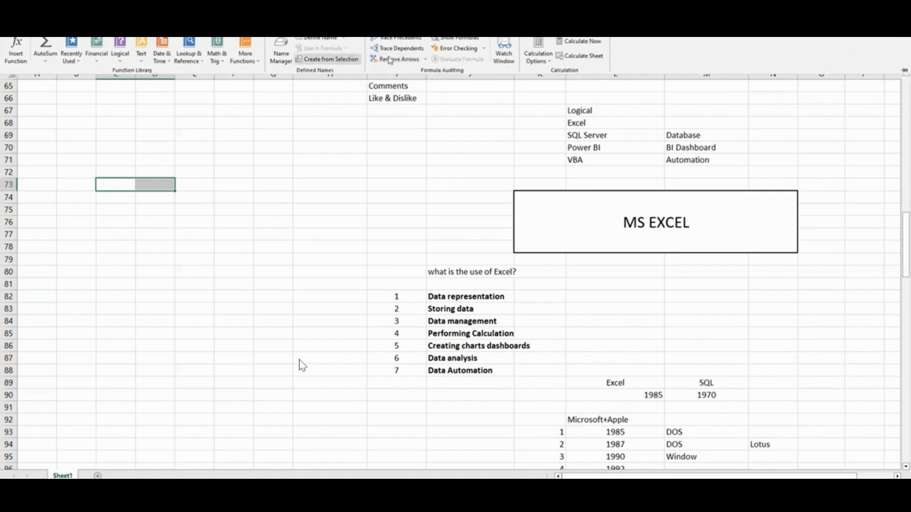
{"action": "left_click", "coordinate": [259, 62]}
{"action": "mouse_move", "coordinate": [280, 71]}
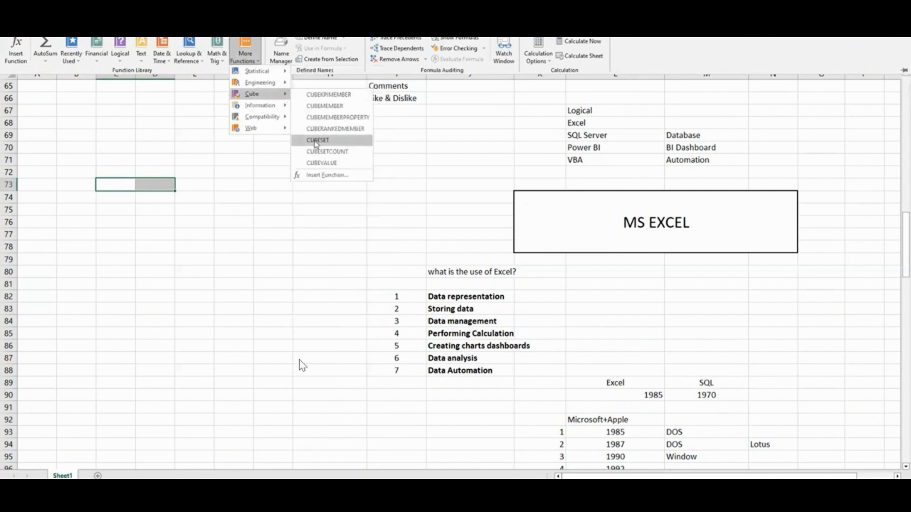
{"action": "mouse_move", "coordinate": [279, 105]}
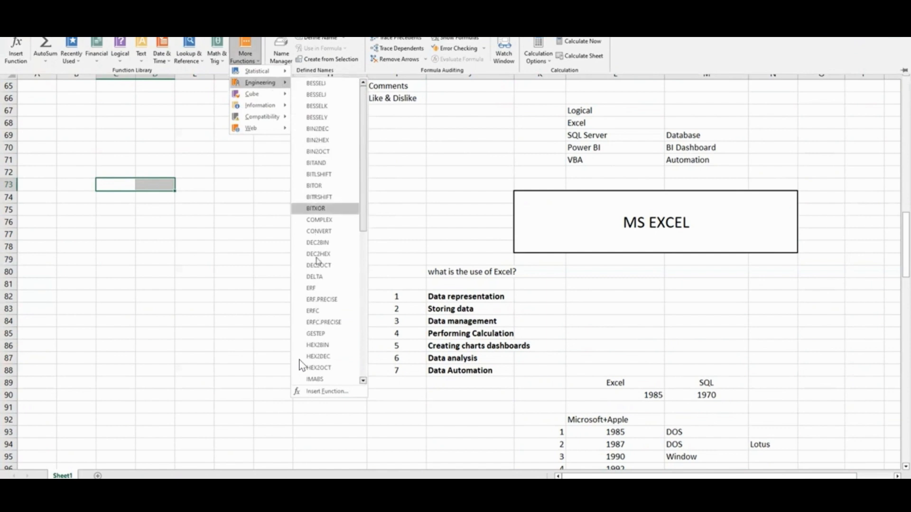
{"action": "left_click", "coordinate": [430, 184]}
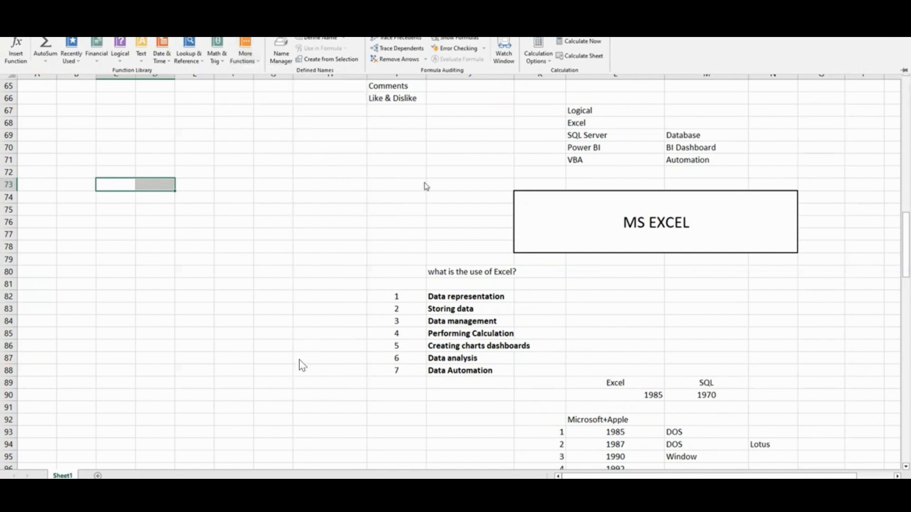
Step: Review the numbered list of Excel uses in rows 82 to 88 and the Excel and SQL years beside it
{"action": "scroll", "coordinate": [518, 297], "scroll_direction": "down", "scroll_amount": 2}
{"action": "left_click", "coordinate": [468, 298]}
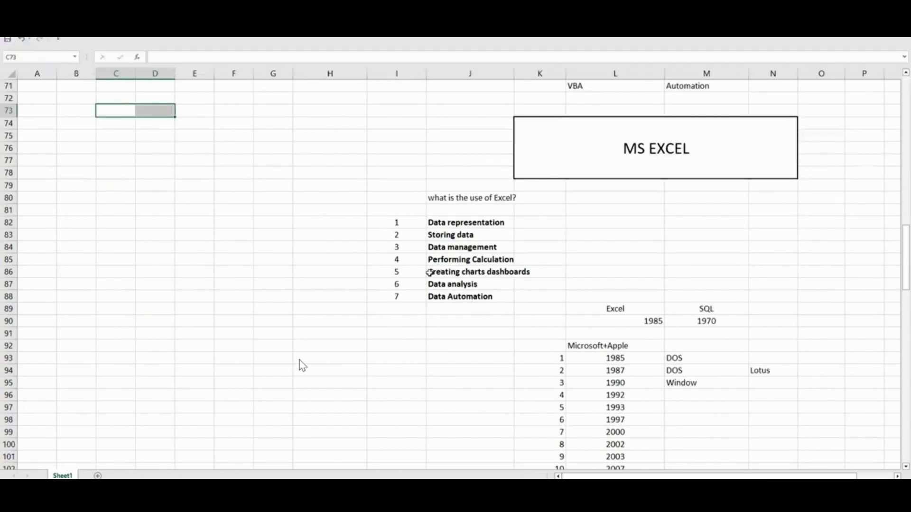
{"action": "mouse_move", "coordinate": [382, 218]}
{"action": "left_mouse_down"}
{"action": "mouse_move", "coordinate": [512, 293]}
{"action": "mouse_move", "coordinate": [581, 293]}
{"action": "left_mouse_up"}
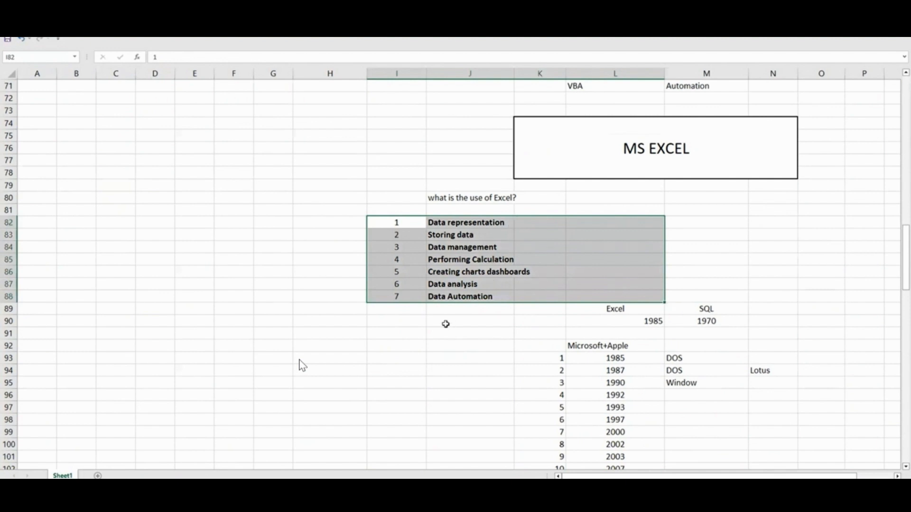
{"action": "left_click", "coordinate": [486, 284]}
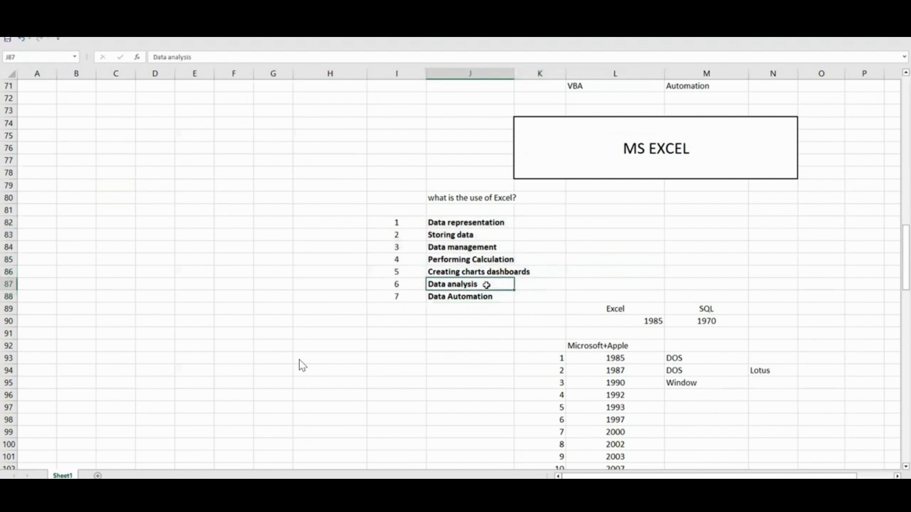
{"action": "scroll", "coordinate": [615, 335], "scroll_direction": "down", "scroll_amount": 1}
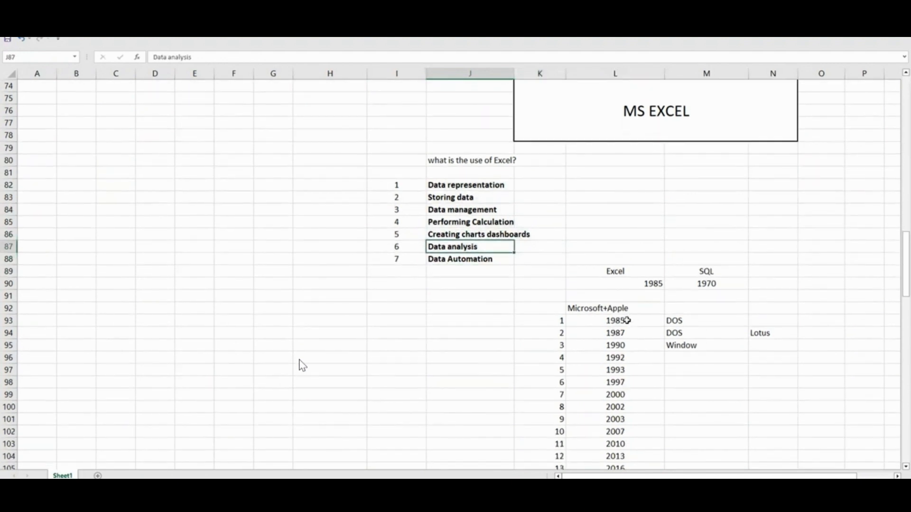
{"action": "scroll", "coordinate": [627, 321], "scroll_direction": "down", "scroll_amount": 2}
{"action": "left_click_drag", "start_coordinate": [604, 195], "coordinate": [787, 207]}
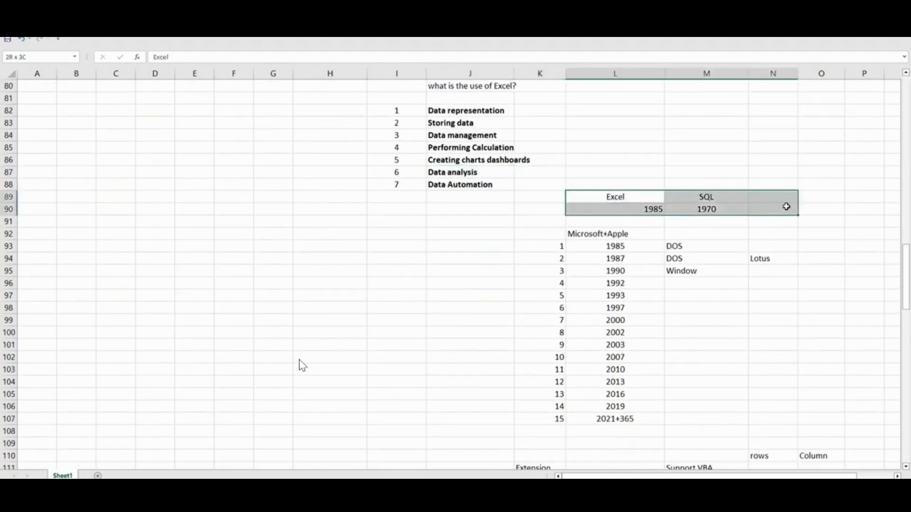
Step: Try to center the Excel heading and its year in L89:L90
{"action": "left_click", "coordinate": [649, 219]}
{"action": "left_click_drag", "start_coordinate": [651, 195], "coordinate": [651, 208]}
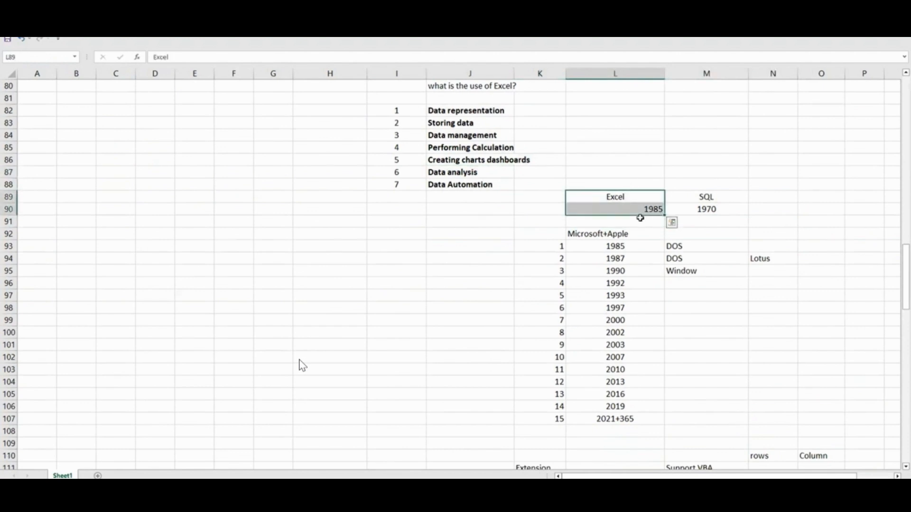
{"action": "key", "text": "alt+h"}
{"action": "key", "text": "a"}
{"action": "key", "text": "c"}
{"action": "key", "text": "Right"}
{"action": "key", "text": "Left"}
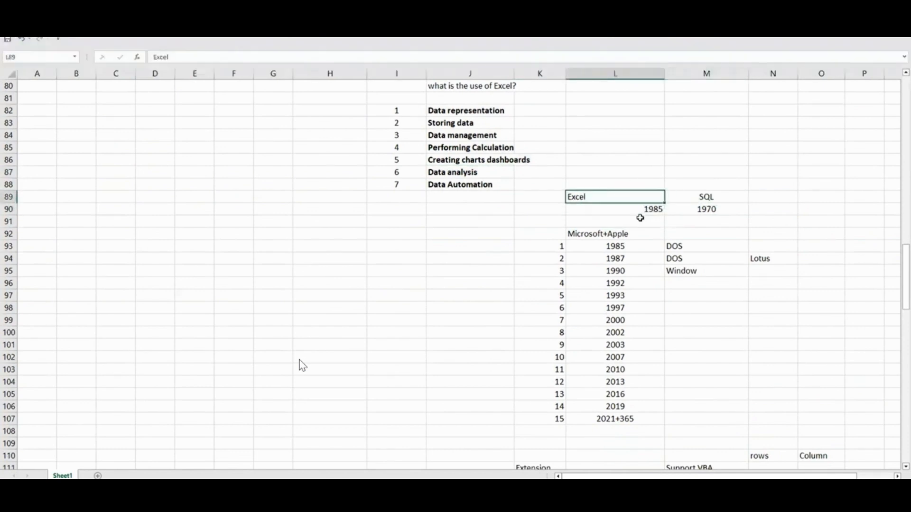
Step: Center the Excel and SQL headings together with their years in L89:M90
{"action": "key", "text": "shift+Down"}
{"action": "key", "text": "shift+Right"}
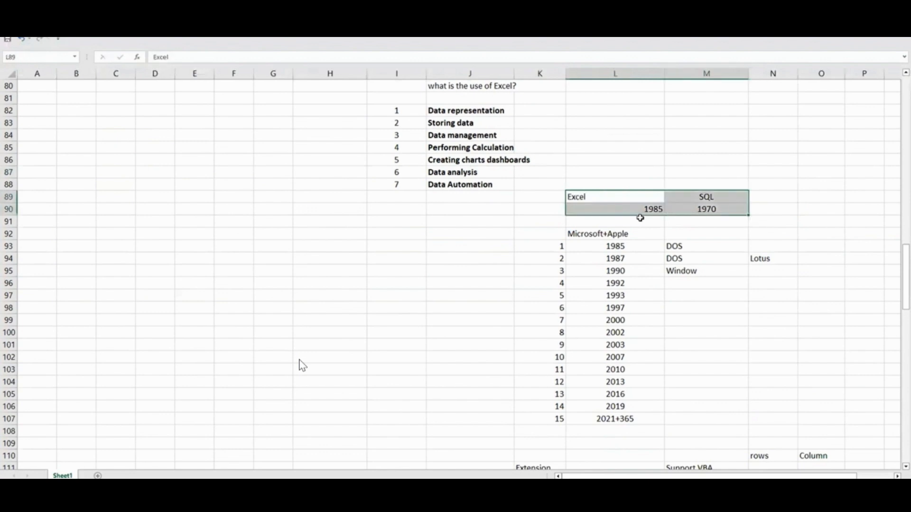
{"action": "key", "text": "alt+h"}
{"action": "key", "text": "a"}
{"action": "key", "text": "c"}
Step: Examine the list of version years in column L and compare the Excel and SQL years in L89:M90
{"action": "left_click_drag", "start_coordinate": [619, 235], "coordinate": [628, 406]}
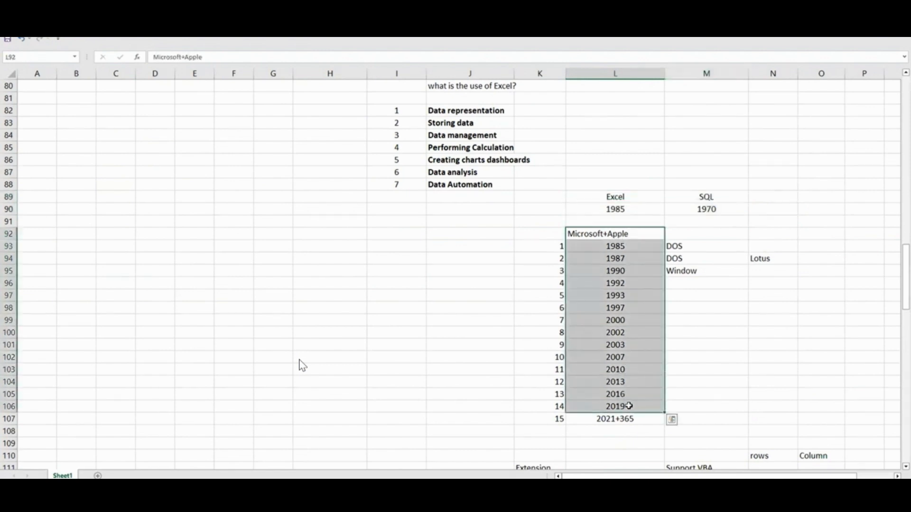
{"action": "left_click", "coordinate": [728, 317]}
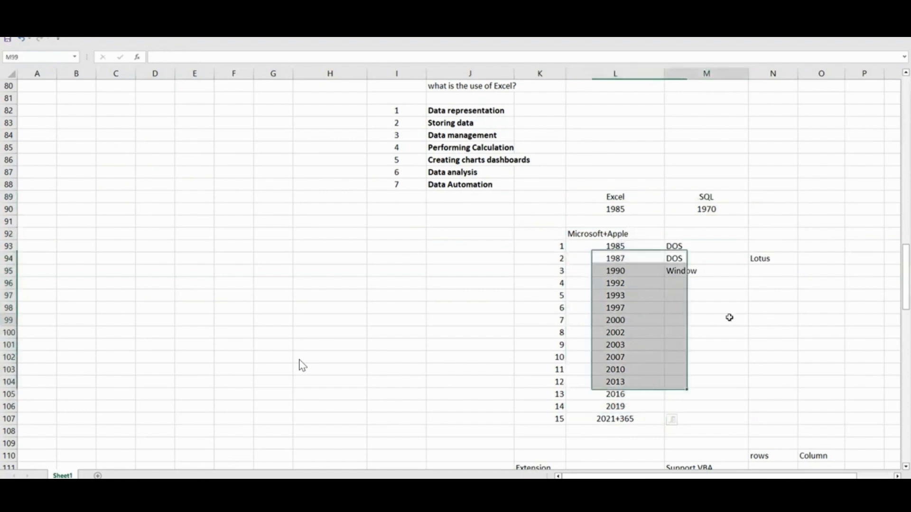
{"action": "left_click_drag", "start_coordinate": [616, 199], "coordinate": [702, 211]}
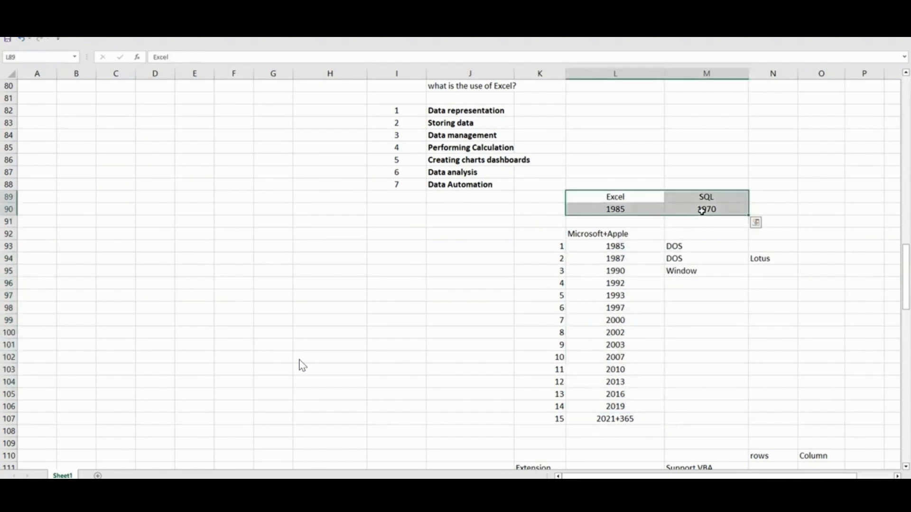
{"action": "left_click", "coordinate": [653, 231]}
{"action": "left_click_drag", "start_coordinate": [628, 199], "coordinate": [625, 216]}
{"action": "left_click_drag", "start_coordinate": [697, 202], "coordinate": [692, 212]}
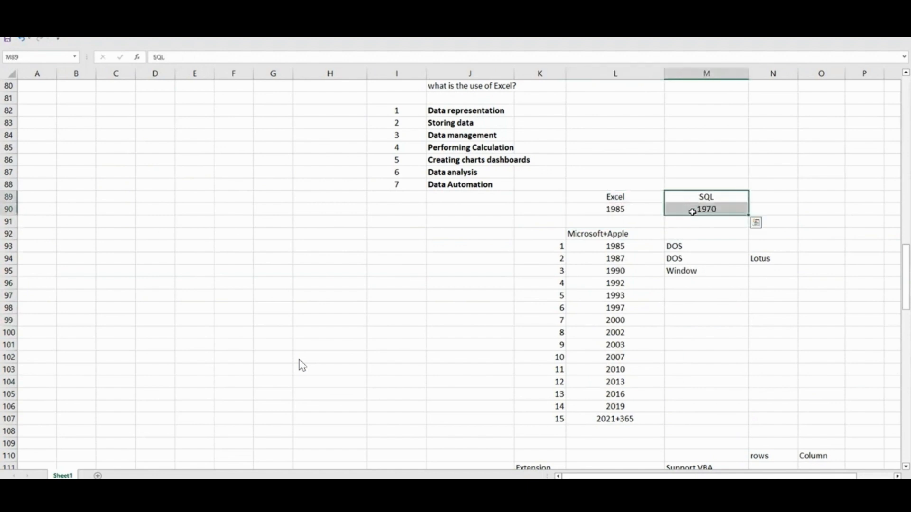
{"action": "left_click", "coordinate": [691, 221]}
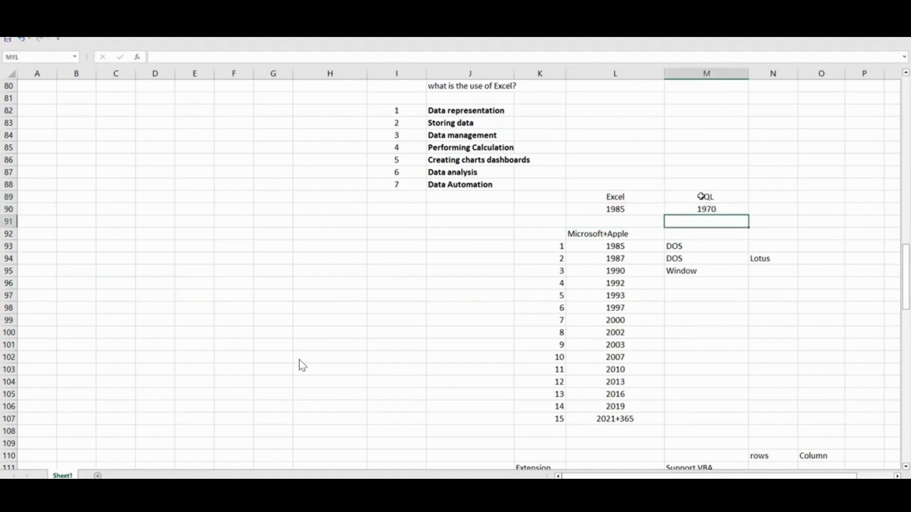
{"action": "left_click_drag", "start_coordinate": [702, 196], "coordinate": [701, 209]}
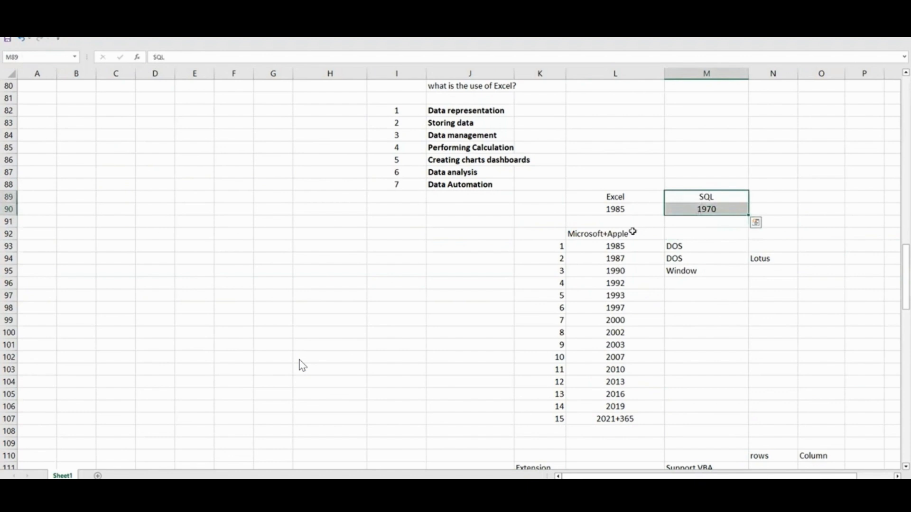
{"action": "scroll", "coordinate": [633, 231], "scroll_direction": "up", "scroll_amount": 2}
{"action": "left_click", "coordinate": [636, 274]}
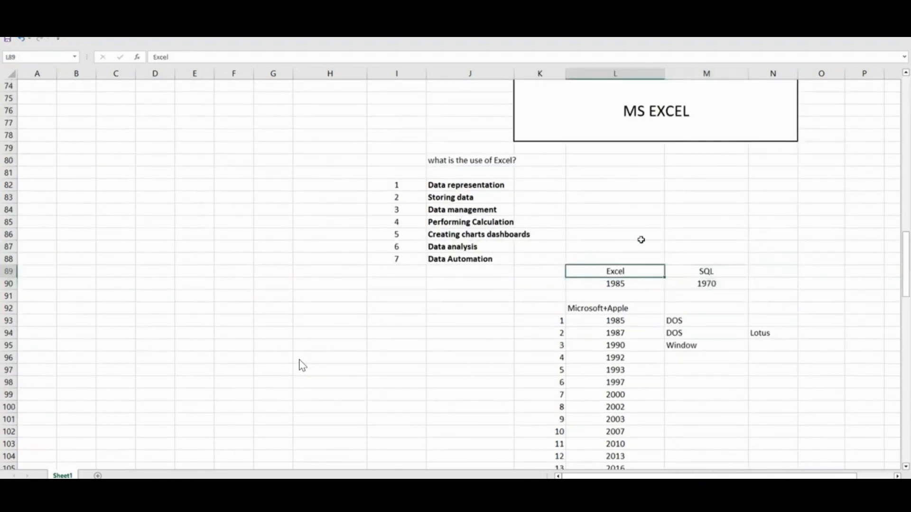
{"action": "left_click", "coordinate": [701, 283]}
{"action": "left_click_drag", "start_coordinate": [630, 271], "coordinate": [626, 288]}
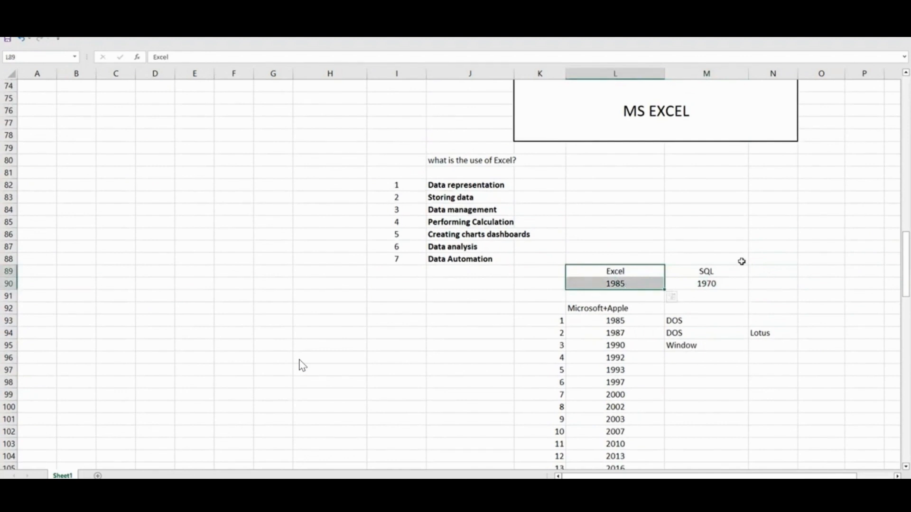
{"action": "left_click_drag", "start_coordinate": [726, 270], "coordinate": [587, 287]}
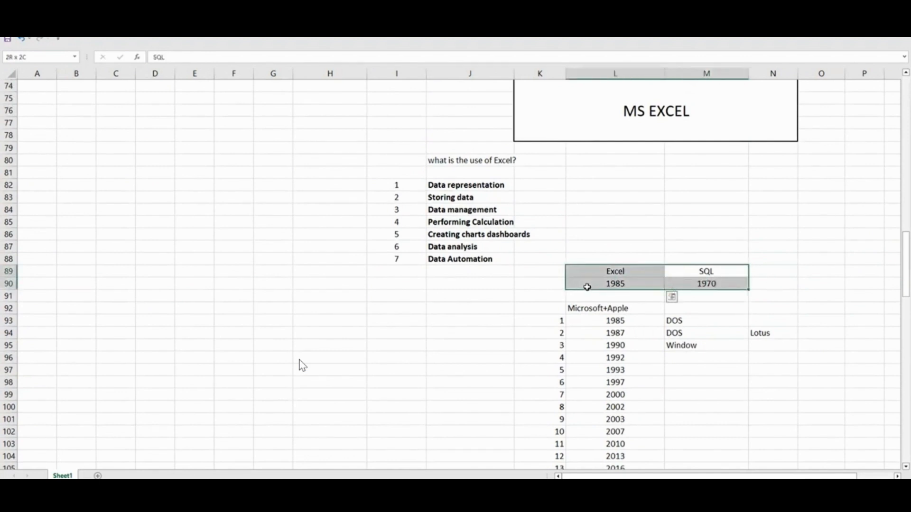
{"action": "left_click", "coordinate": [722, 301]}
{"action": "left_click_drag", "start_coordinate": [718, 267], "coordinate": [701, 294]}
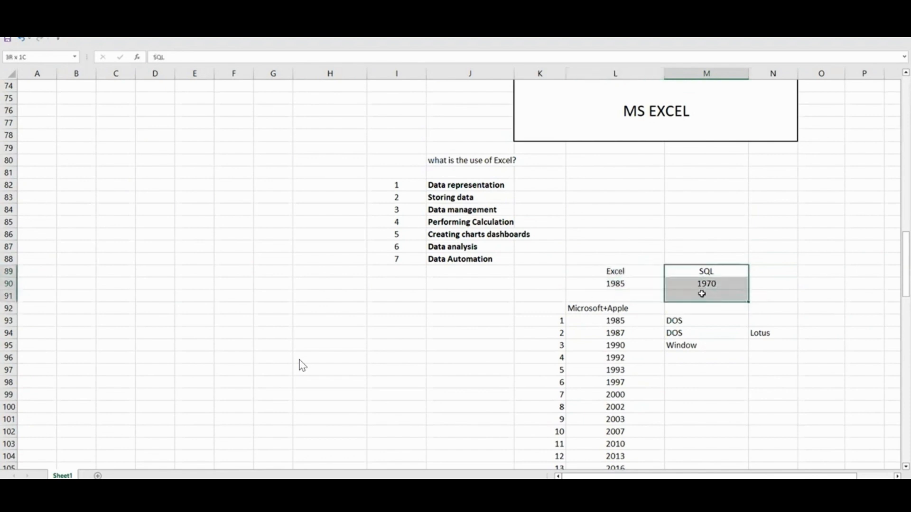
{"action": "left_click_drag", "start_coordinate": [629, 267], "coordinate": [627, 280]}
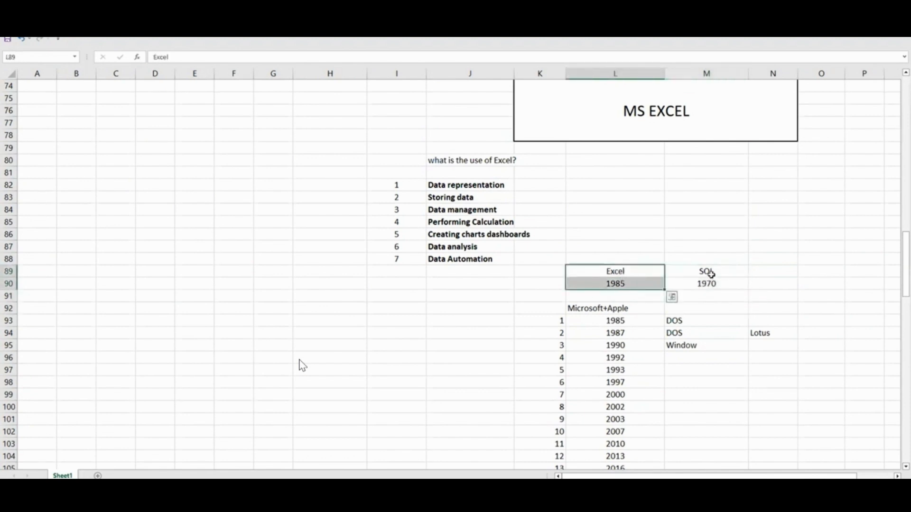
{"action": "left_click_drag", "start_coordinate": [692, 272], "coordinate": [712, 284]}
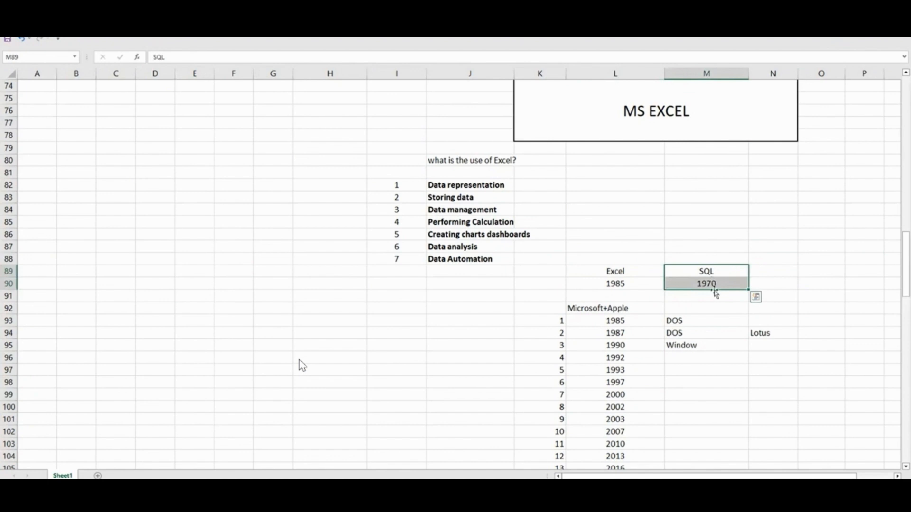
Step: Apply borders around all cells of the Excel and SQL year table in L89:M90
{"action": "left_click_drag", "start_coordinate": [622, 270], "coordinate": [621, 282]}
{"action": "left_click_drag", "start_coordinate": [695, 272], "coordinate": [657, 285]}
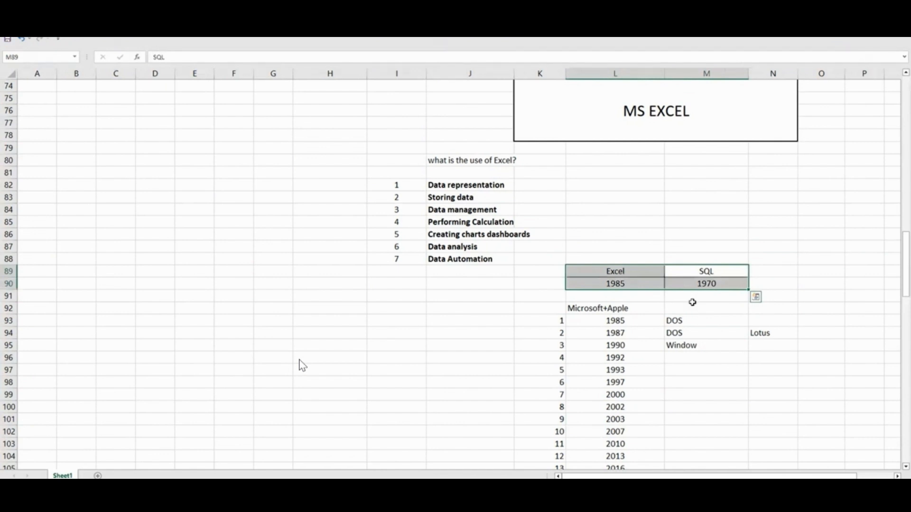
{"action": "left_click", "coordinate": [723, 300]}
Step: Go over the Excel and SQL columns of the bordered year table one after the other
{"action": "mouse_move", "coordinate": [716, 267]}
{"action": "left_mouse_down"}
{"action": "mouse_move", "coordinate": [710, 291]}
{"action": "mouse_move", "coordinate": [712, 283]}
{"action": "left_mouse_up"}
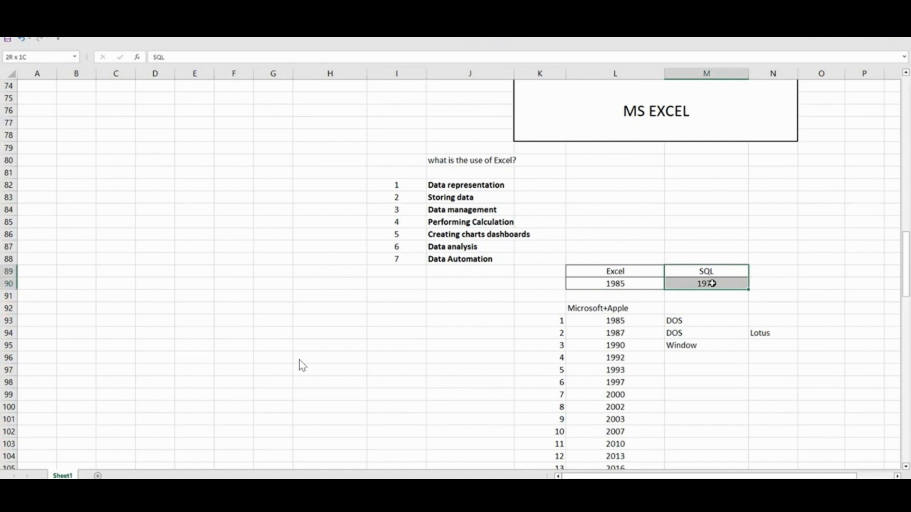
{"action": "left_click_drag", "start_coordinate": [712, 283], "coordinate": [712, 283]}
{"action": "left_click_drag", "start_coordinate": [623, 296], "coordinate": [622, 260]}
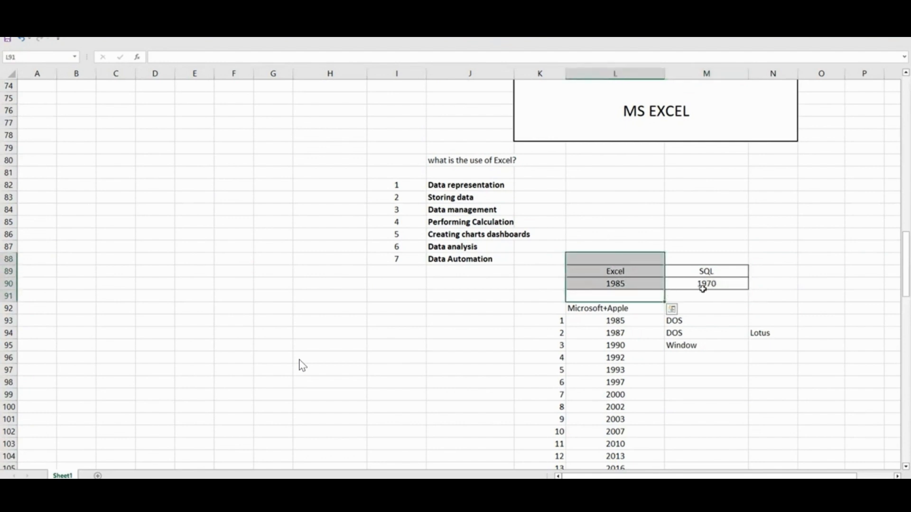
{"action": "left_click_drag", "start_coordinate": [703, 287], "coordinate": [696, 273]}
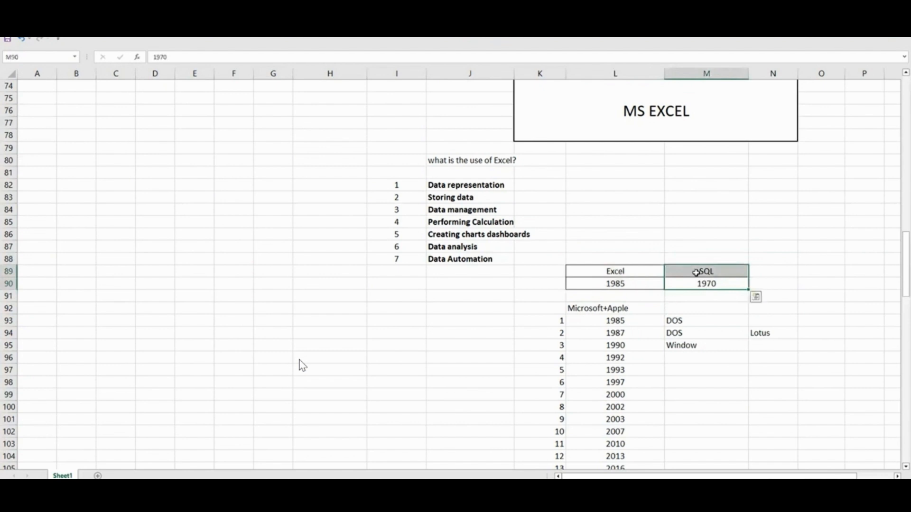
{"action": "left_click", "coordinate": [710, 299]}
{"action": "left_click_drag", "start_coordinate": [710, 283], "coordinate": [702, 261]}
{"action": "left_click_drag", "start_coordinate": [639, 283], "coordinate": [632, 272]}
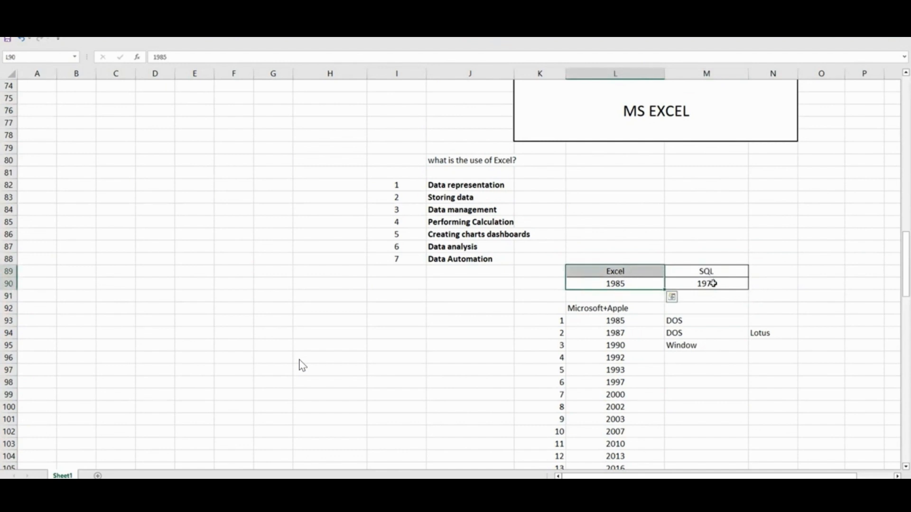
{"action": "left_click_drag", "start_coordinate": [712, 283], "coordinate": [714, 272]}
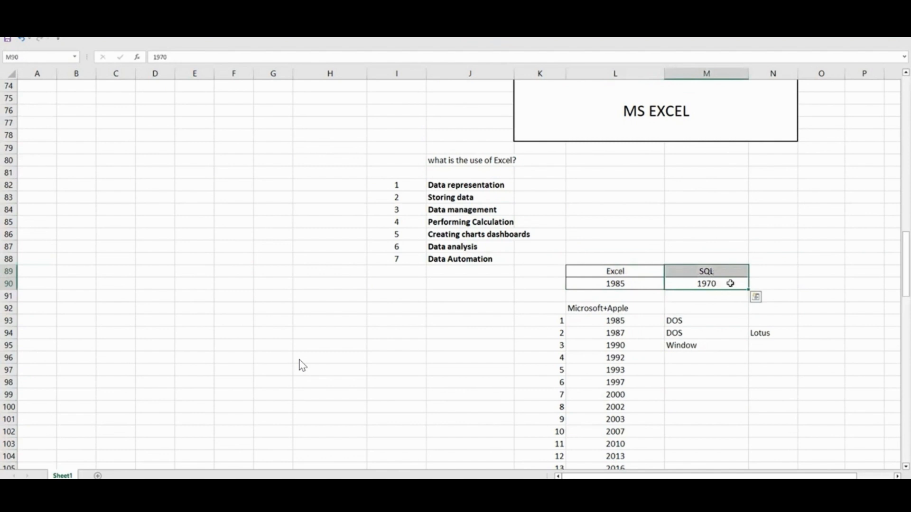
{"action": "left_click", "coordinate": [718, 294]}
{"action": "left_click", "coordinate": [716, 271]}
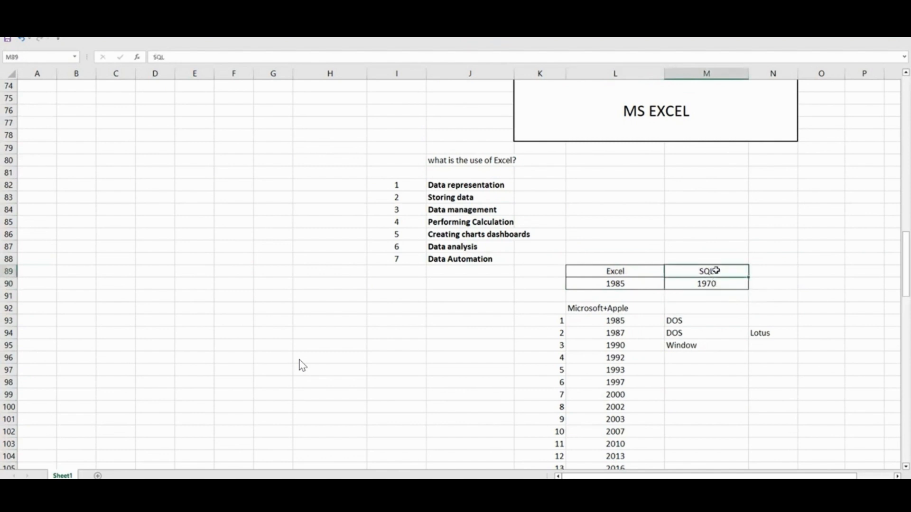
Step: Compare the Excel and SQL columns of the year table in L89:M90, switching back and forth between them
{"action": "left_click", "coordinate": [733, 296]}
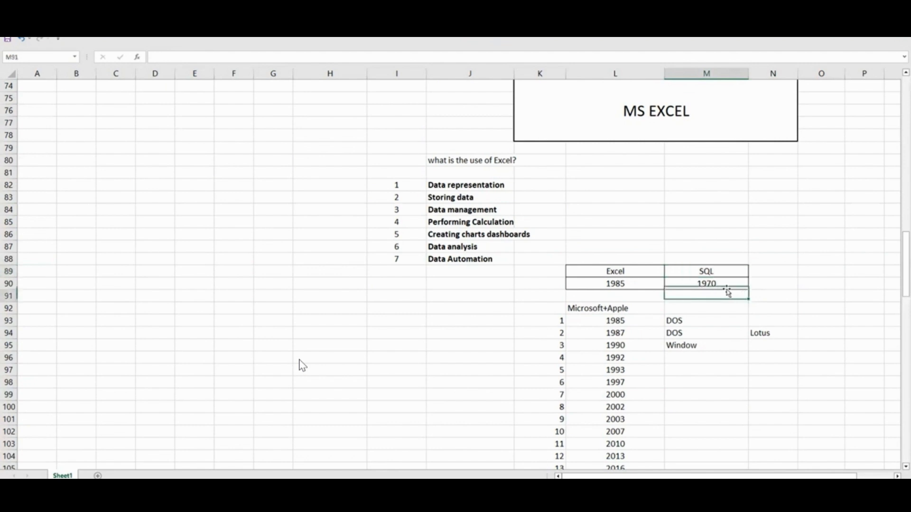
{"action": "left_click_drag", "start_coordinate": [708, 270], "coordinate": [707, 285]}
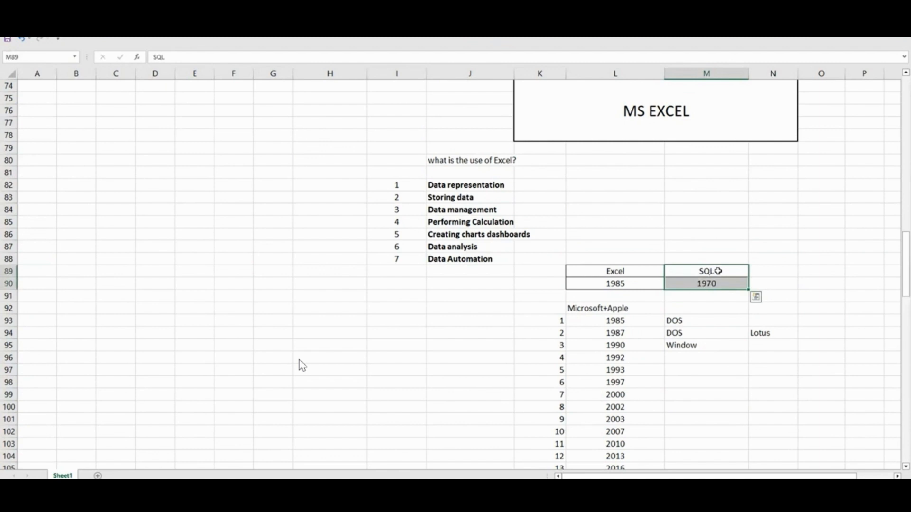
{"action": "left_click_drag", "start_coordinate": [715, 269], "coordinate": [716, 286]}
{"action": "left_click", "coordinate": [628, 278]}
{"action": "left_click_drag", "start_coordinate": [629, 277], "coordinate": [628, 280]}
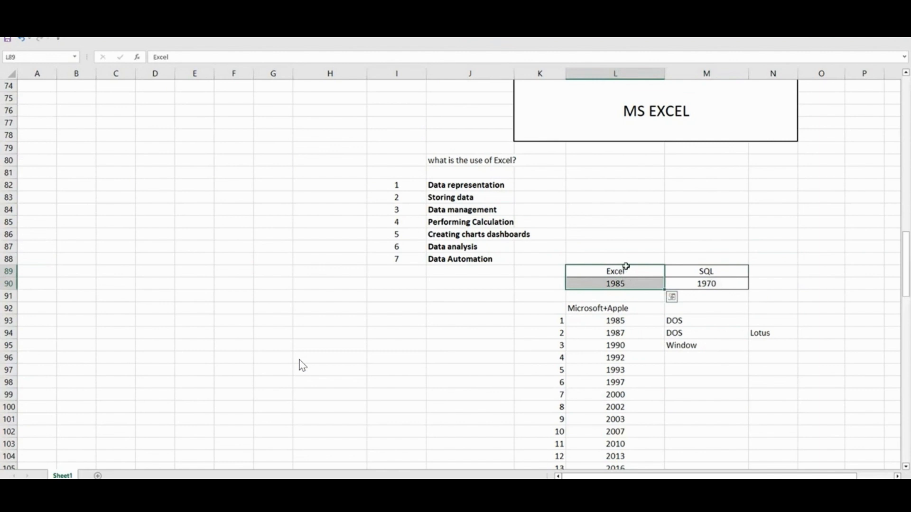
{"action": "left_click_drag", "start_coordinate": [707, 271], "coordinate": [706, 286]}
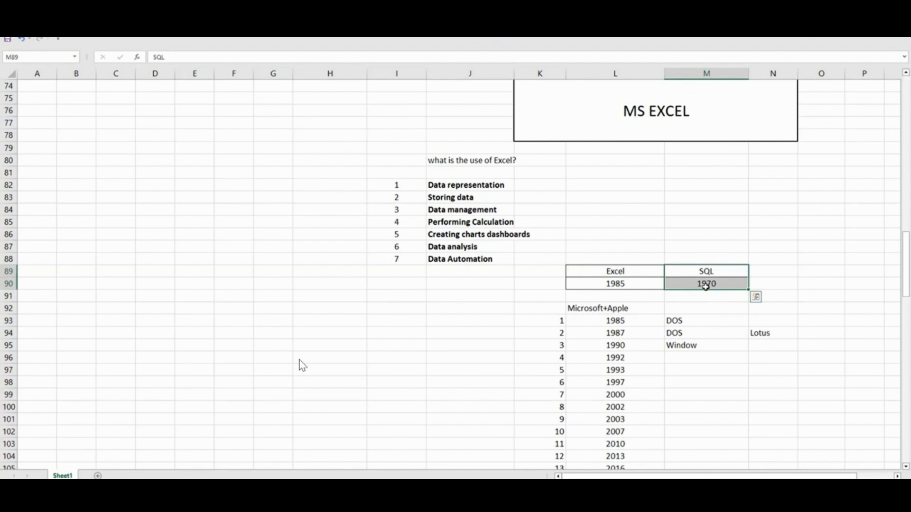
{"action": "left_click_drag", "start_coordinate": [716, 299], "coordinate": [711, 246]}
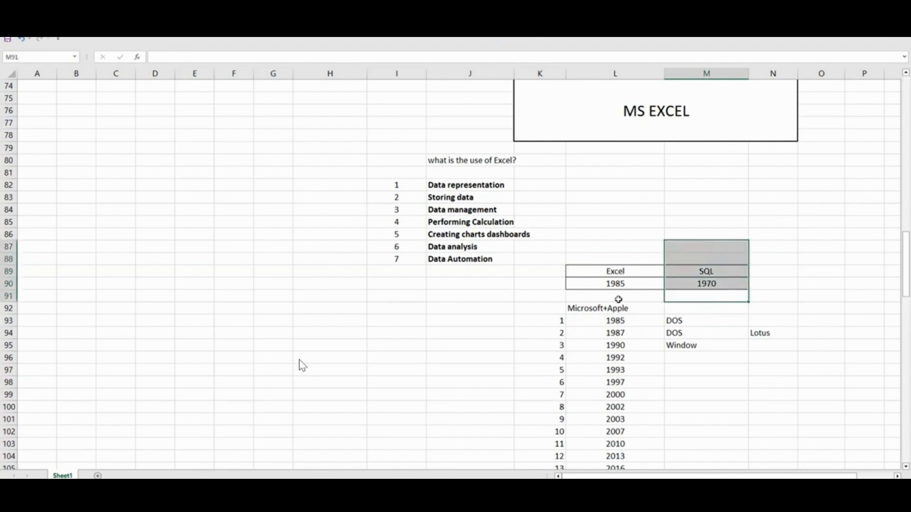
{"action": "left_click_drag", "start_coordinate": [616, 297], "coordinate": [622, 249]}
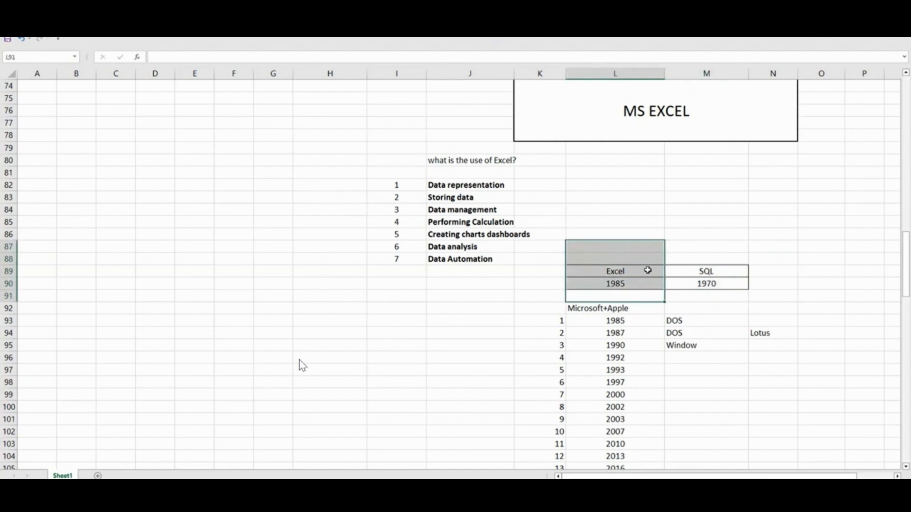
{"action": "left_click_drag", "start_coordinate": [705, 308], "coordinate": [705, 260]}
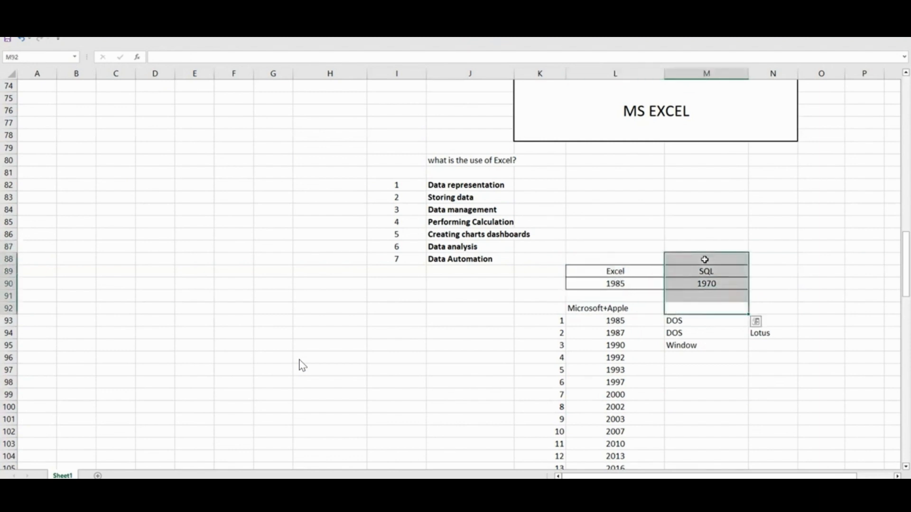
{"action": "left_click", "coordinate": [726, 287]}
{"action": "left_click", "coordinate": [624, 284]}
{"action": "left_click", "coordinate": [624, 272]}
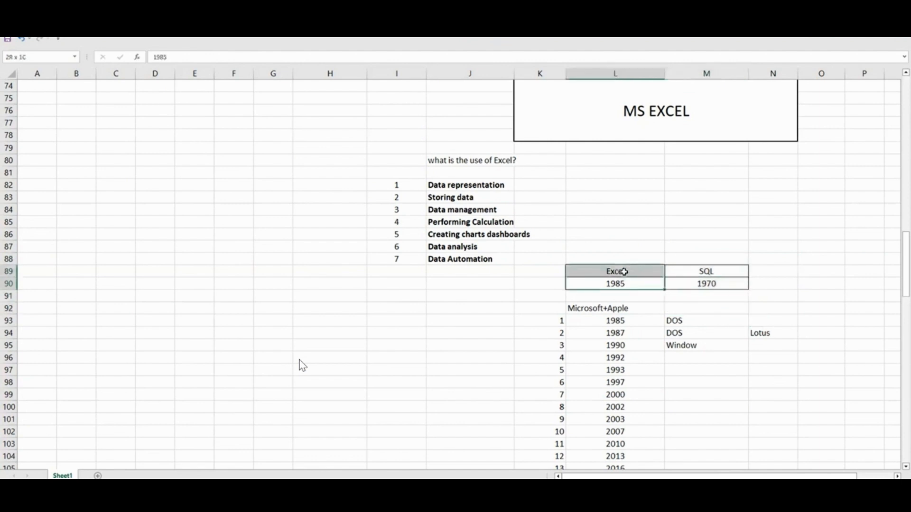
{"action": "left_click", "coordinate": [639, 261]}
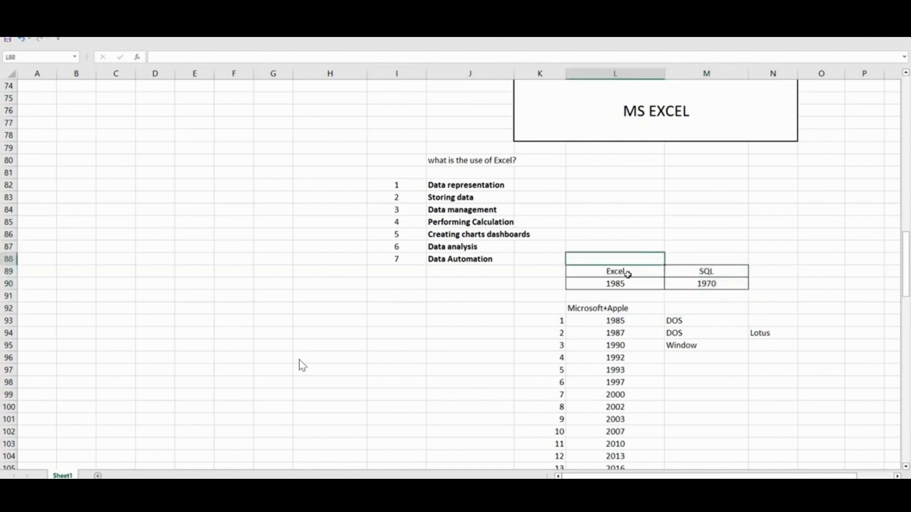
{"action": "left_click_drag", "start_coordinate": [625, 283], "coordinate": [643, 271]}
Step: Enter DOS in L87 and Lotus in M87, above the Excel and SQL year table
{"action": "scroll", "coordinate": [648, 268], "scroll_direction": "down", "scroll_amount": 2}
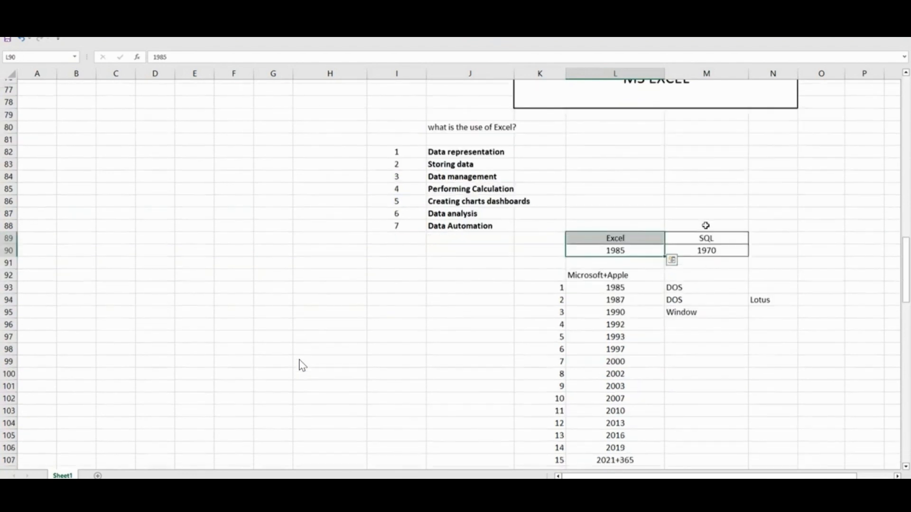
{"action": "left_click", "coordinate": [624, 176]}
{"action": "type", "text": "DOS"}
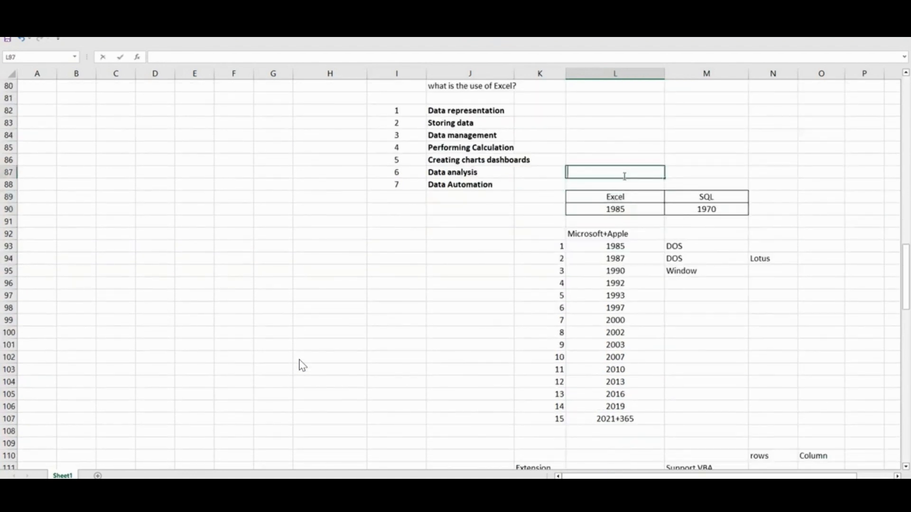
{"action": "key", "text": "Tab"}
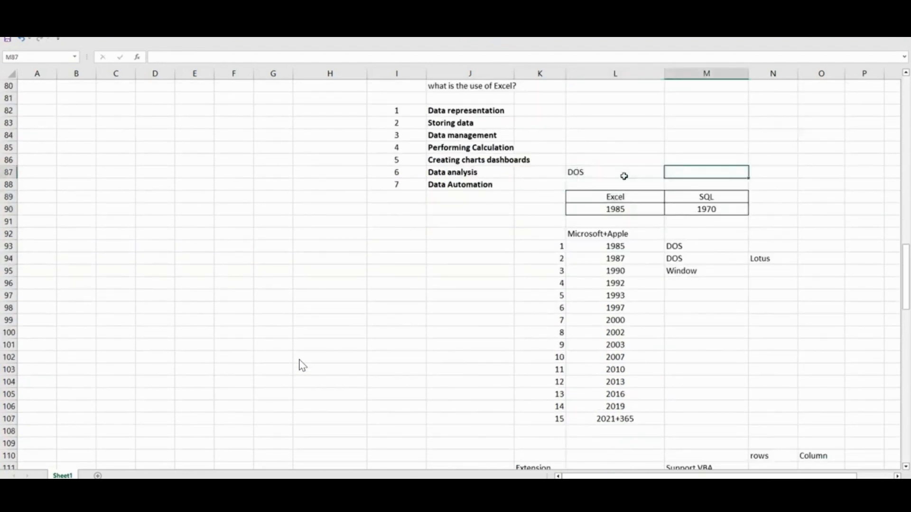
{"action": "type", "text": "Lotus"}
{"action": "key", "text": "Return"}
Step: Center the DOS and Lotus labels in L87:M87
{"action": "key", "text": "Up"}
{"action": "key", "text": "shift+Right"}
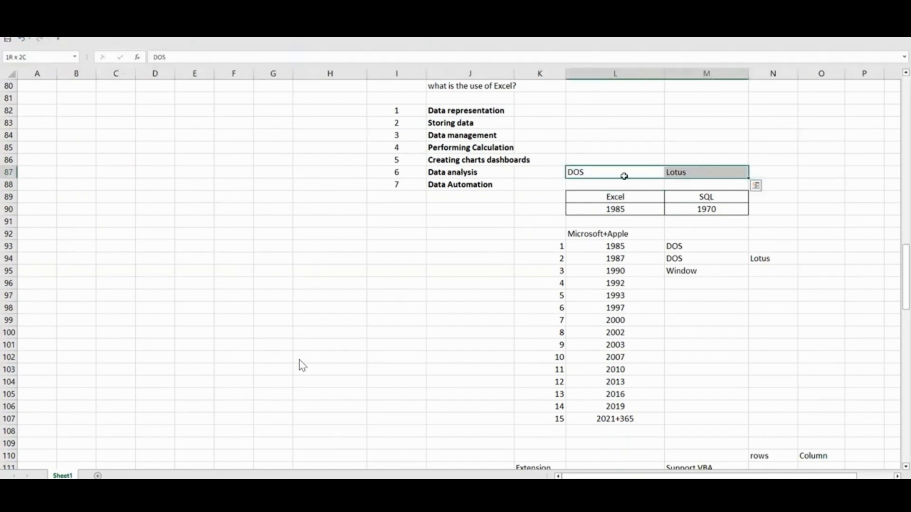
{"action": "key", "text": "alt+h"}
{"action": "key", "text": "a"}
{"action": "key", "text": "c"}
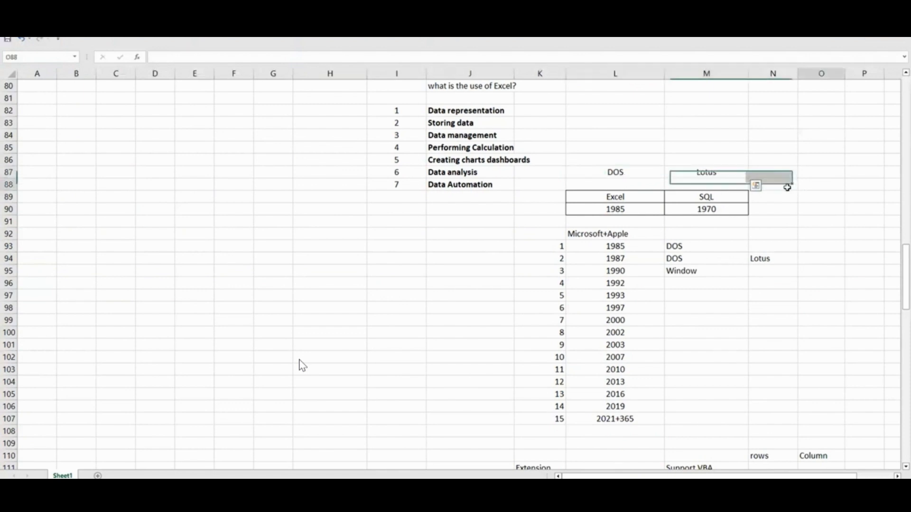
{"action": "left_click", "coordinate": [807, 186]}
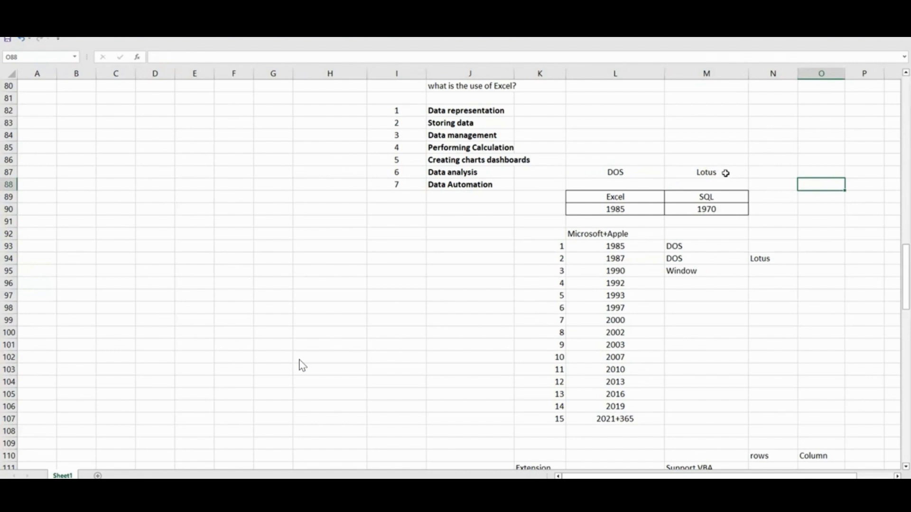
Step: Clear the DOS and Lotus labels from L87:M87
{"action": "left_click", "coordinate": [712, 175]}
{"action": "left_click_drag", "start_coordinate": [607, 176], "coordinate": [762, 174]}
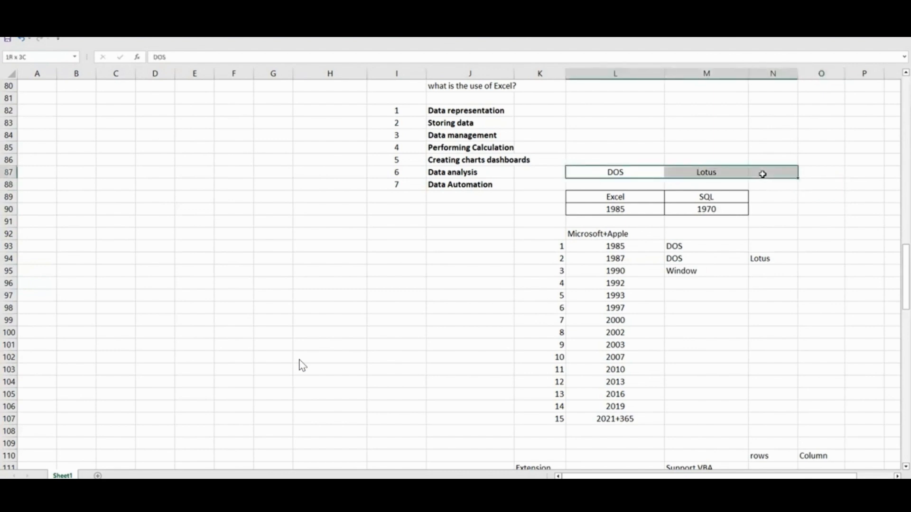
{"action": "left_click", "coordinate": [720, 171]}
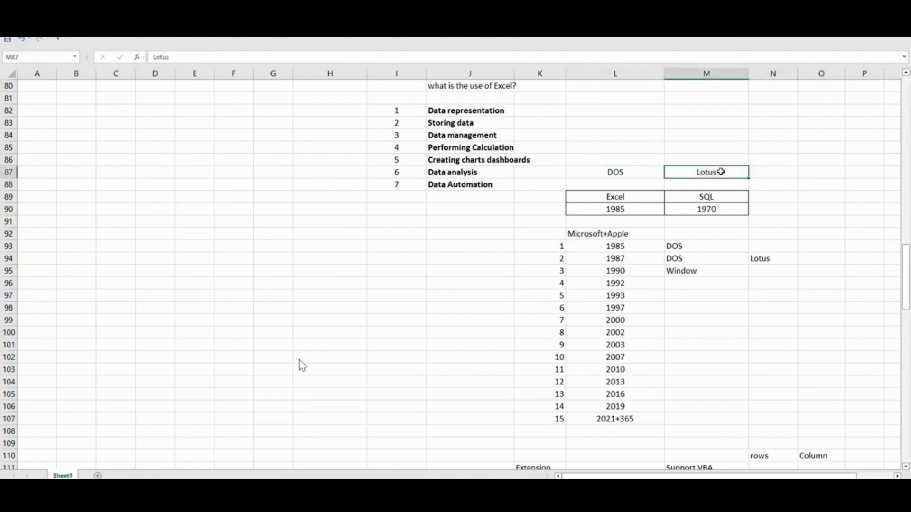
{"action": "left_click_drag", "start_coordinate": [631, 173], "coordinate": [732, 174]}
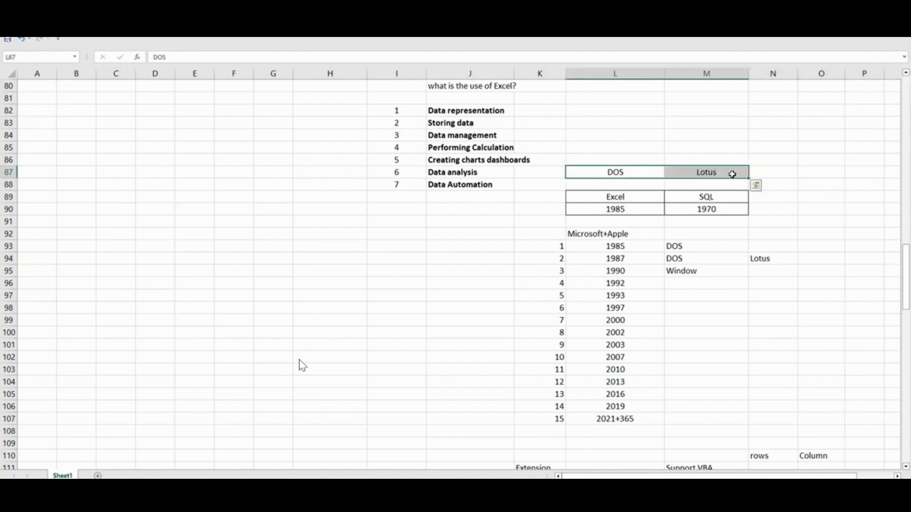
{"action": "key", "text": "Delete"}
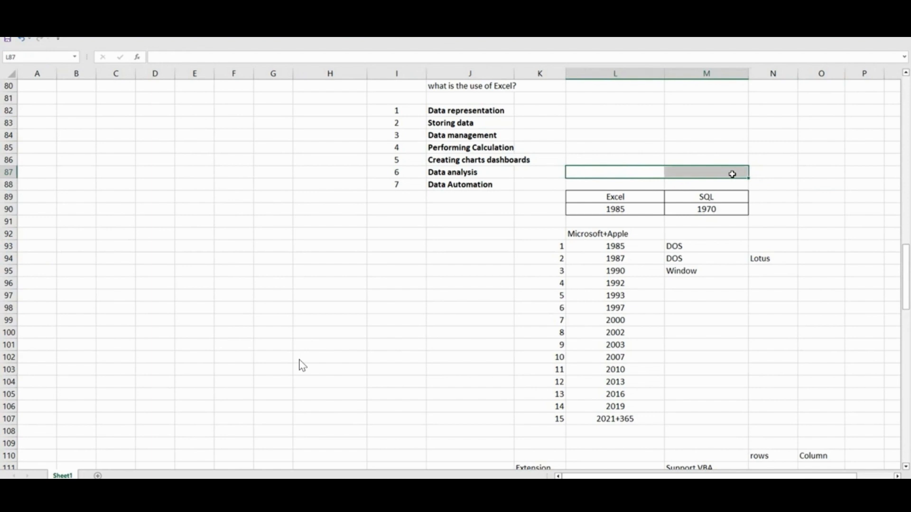
{"action": "left_click", "coordinate": [813, 173]}
{"action": "left_click", "coordinate": [725, 172]}
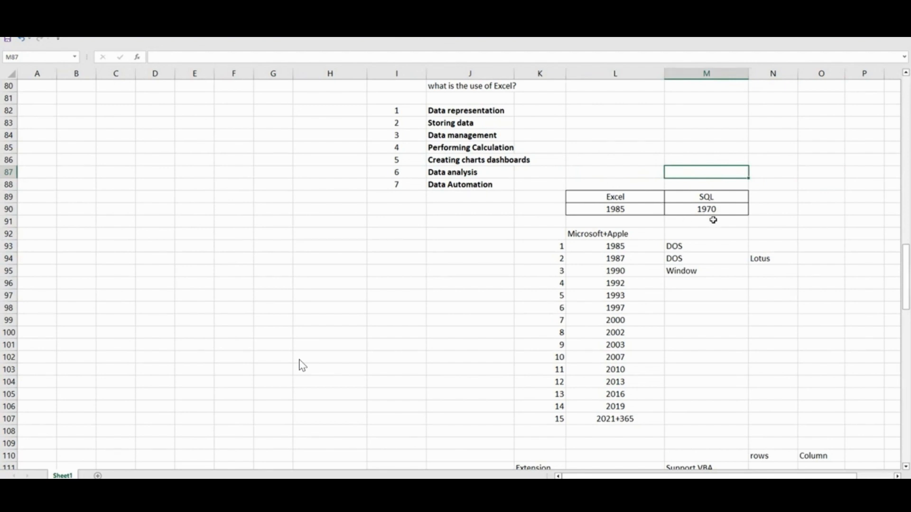
Step: Center the Microsoft+Apple heading in L92 and slightly widen columns L and M
{"action": "scroll", "coordinate": [707, 218], "scroll_direction": "down", "scroll_amount": 1}
{"action": "left_click_drag", "start_coordinate": [624, 159], "coordinate": [737, 176]}
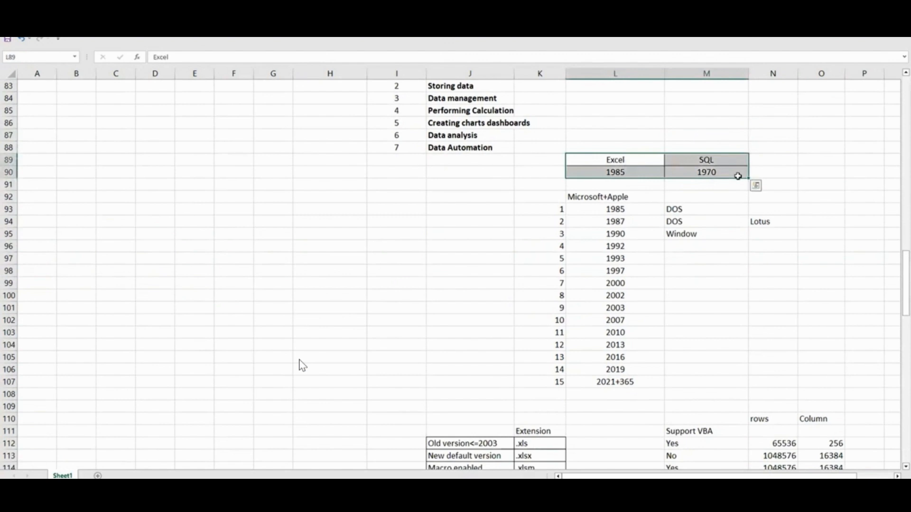
{"action": "left_click", "coordinate": [627, 198]}
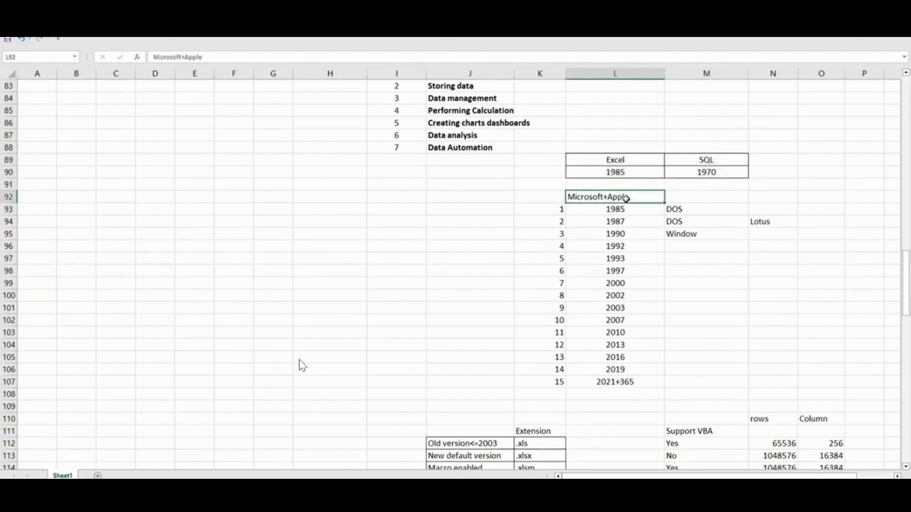
{"action": "key", "text": "alt+h"}
{"action": "key", "text": "a"}
{"action": "key", "text": "c"}
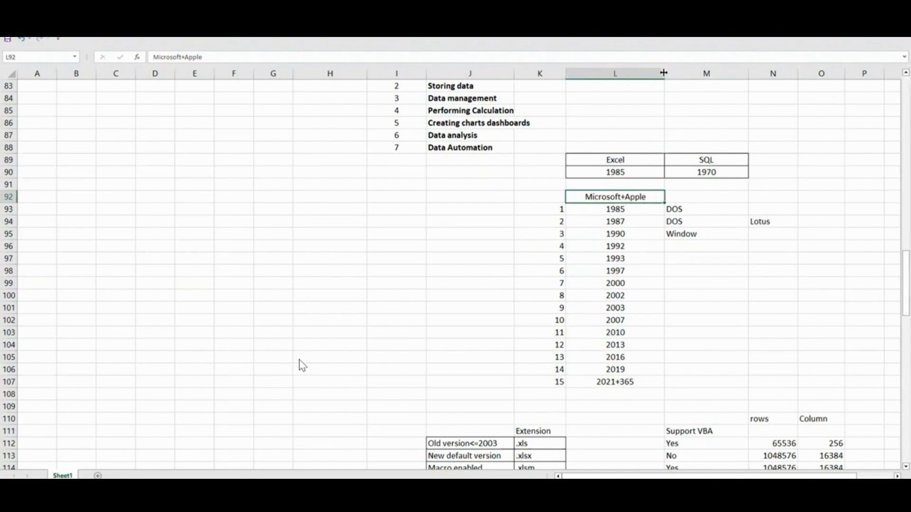
{"action": "left_click_drag", "start_coordinate": [664, 73], "coordinate": [666, 73]}
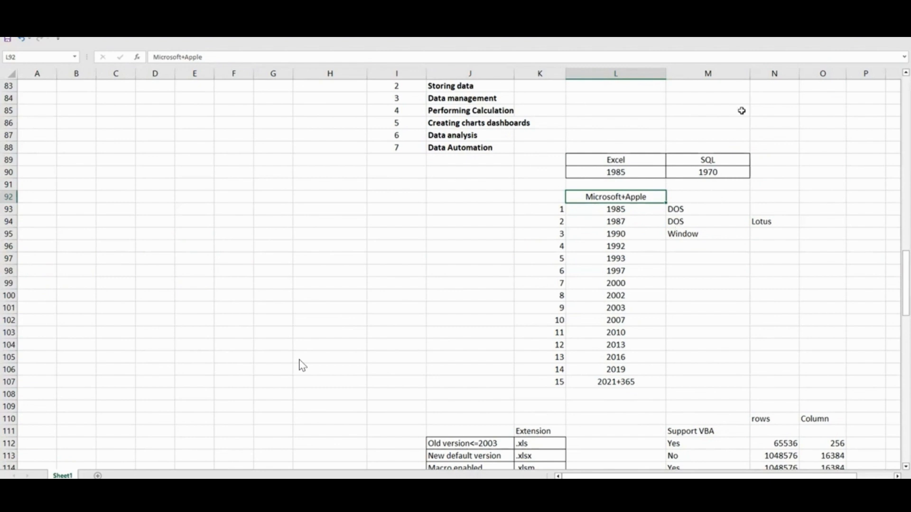
{"action": "left_click_drag", "start_coordinate": [751, 75], "coordinate": [752, 75]}
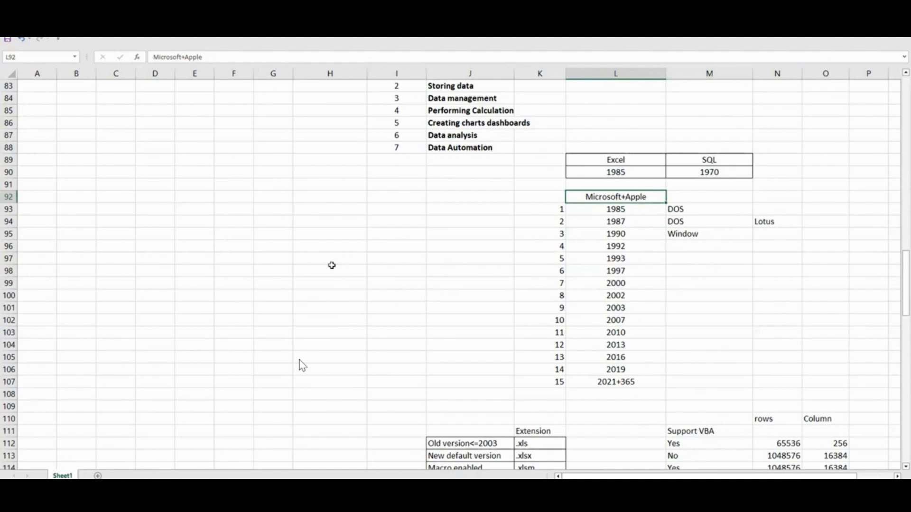
{"action": "left_click", "coordinate": [311, 270]}
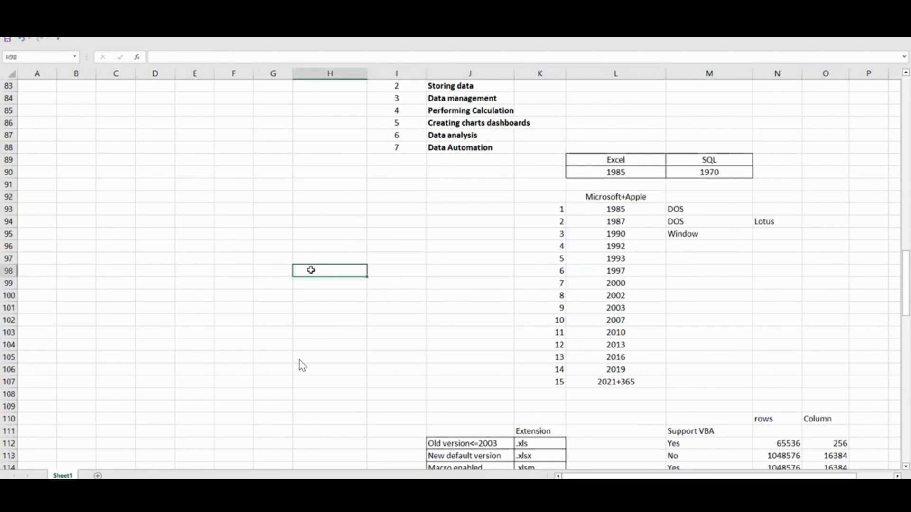
{"action": "left_click", "coordinate": [462, 281]}
{"action": "left_click_drag", "start_coordinate": [307, 266], "coordinate": [446, 288]}
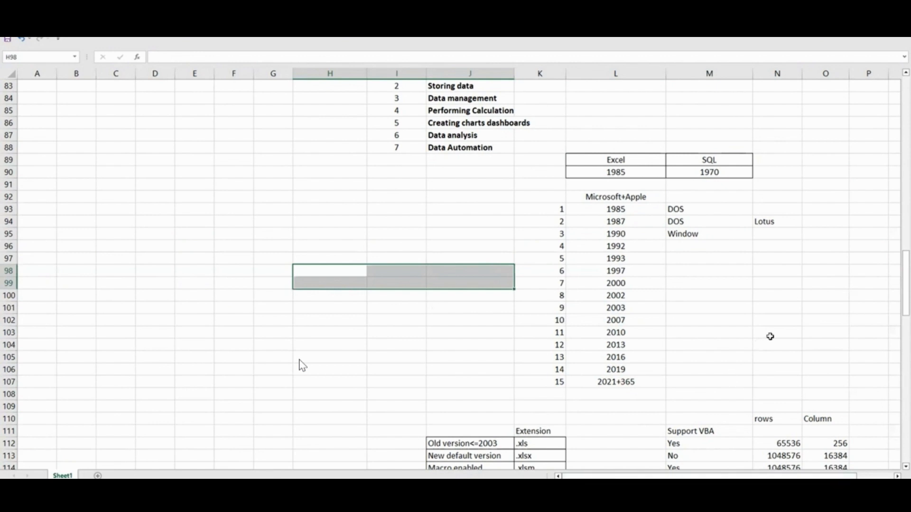
{"action": "left_click", "coordinate": [364, 320]}
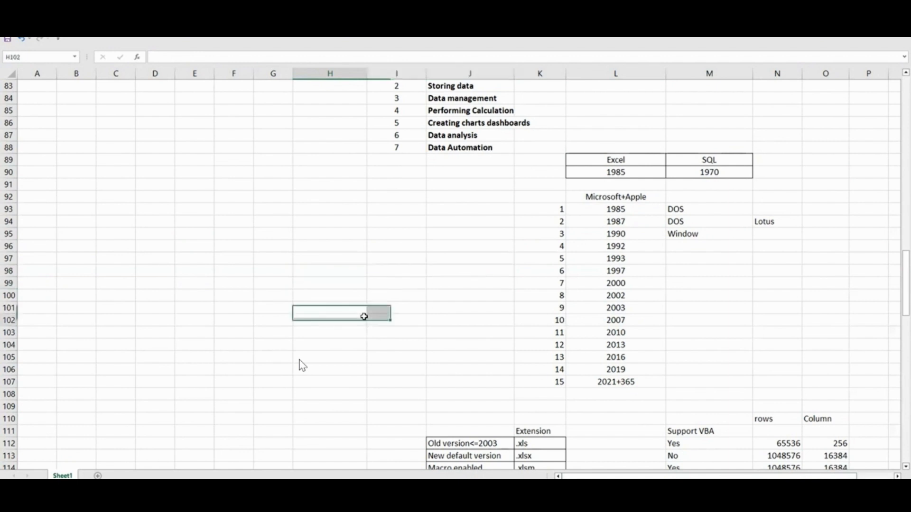
{"action": "left_click", "coordinate": [349, 271]}
{"action": "left_click_drag", "start_coordinate": [479, 271], "coordinate": [361, 271]}
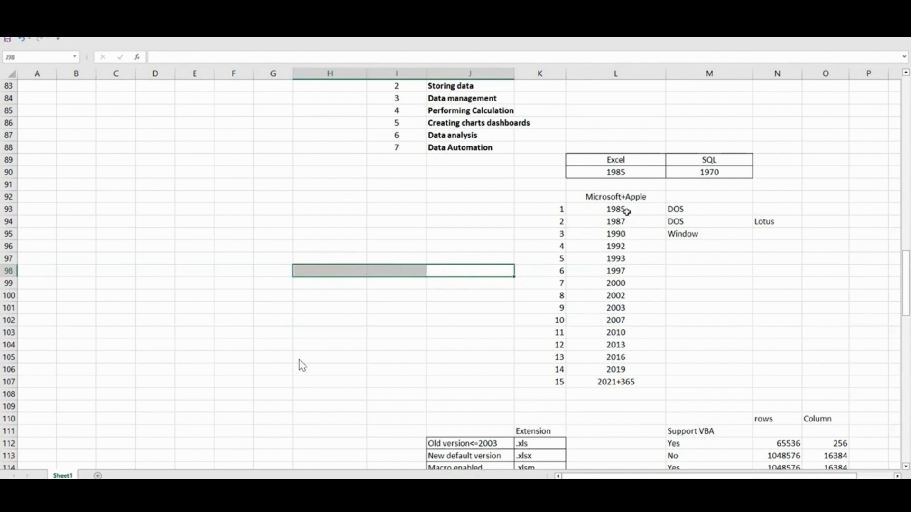
Step: Examine the full list of Excel version years in L93:L107 under the Microsoft+Apple heading
{"action": "left_click_drag", "start_coordinate": [627, 212], "coordinate": [620, 382]}
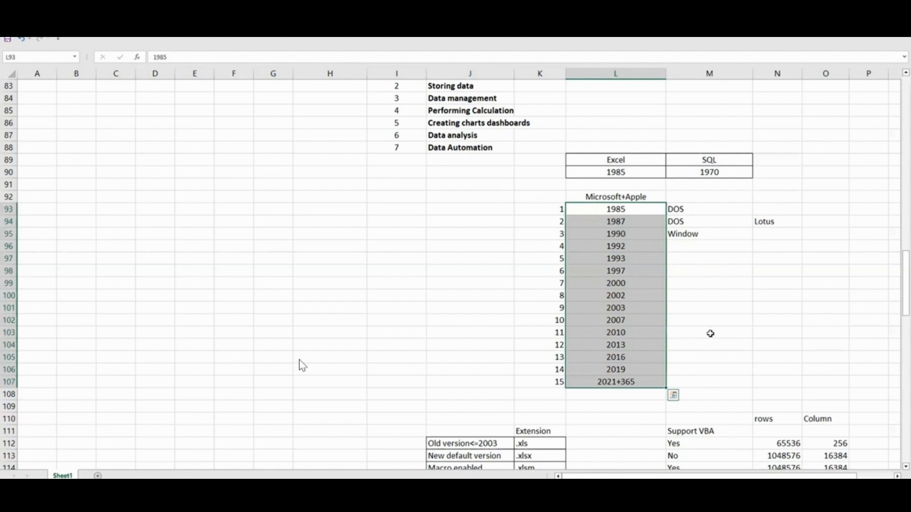
{"action": "left_click", "coordinate": [721, 321]}
{"action": "left_click_drag", "start_coordinate": [621, 382], "coordinate": [617, 209]}
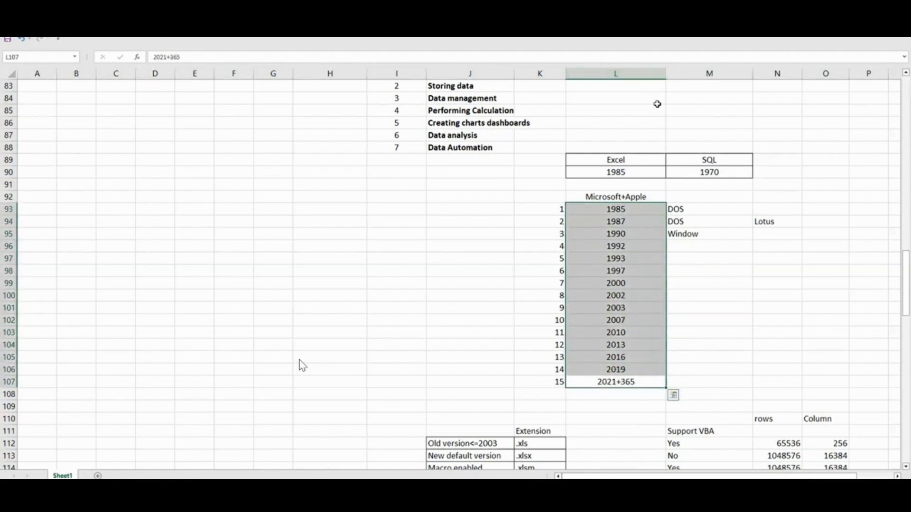
{"action": "scroll", "coordinate": [660, 110], "scroll_direction": "down", "scroll_amount": 2}
Step: Go through the earliest Excel version years from 1985 in L93 downward, together with their numbering and platform notes
{"action": "left_click", "coordinate": [656, 137]}
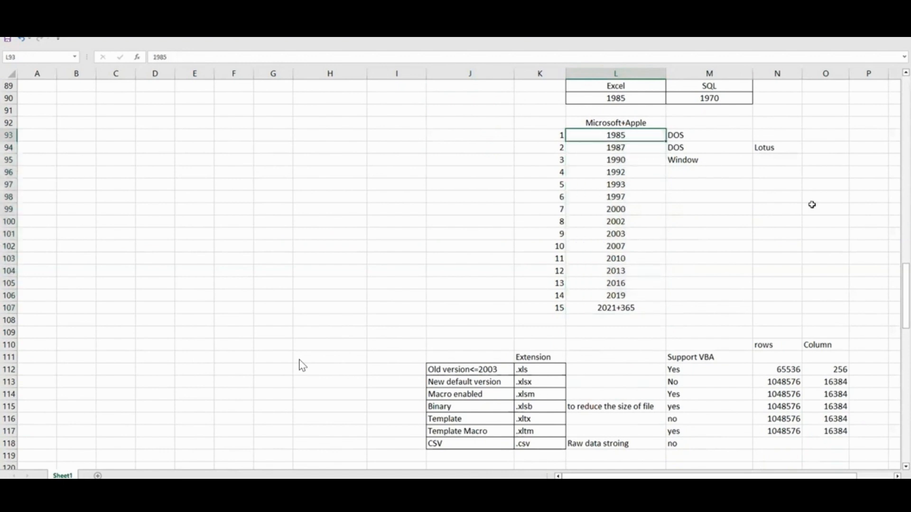
{"action": "key", "text": "shift+Down"}
{"action": "key", "text": "shift+Down"}
{"action": "key", "text": "shift+Down"}
{"action": "key", "text": "Down"}
{"action": "key", "text": "Right"}
{"action": "key", "text": "Left"}
{"action": "key", "text": "Left"}
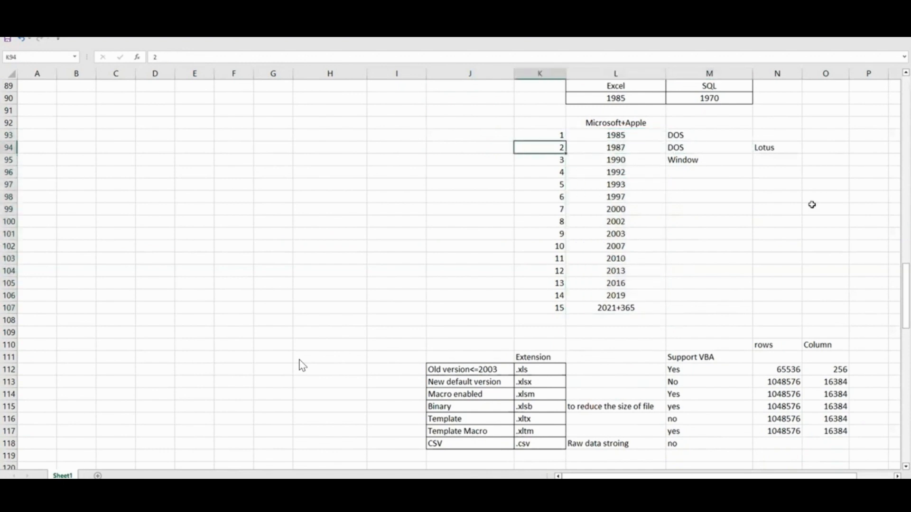
{"action": "key", "text": "Right"}
{"action": "key", "text": "Up"}
{"action": "key", "text": "shift+Down"}
{"action": "key", "text": "shift+Down"}
{"action": "key", "text": "shift+Down"}
{"action": "key", "text": "shift+Down"}
{"action": "key", "text": "shift+Down"}
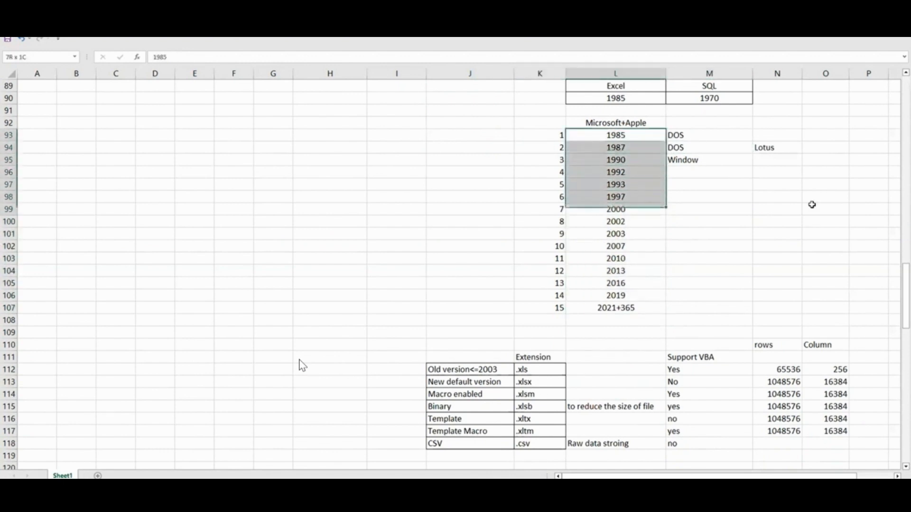
{"action": "key", "text": "Down"}
{"action": "key", "text": "Down"}
{"action": "key", "text": "Down"}
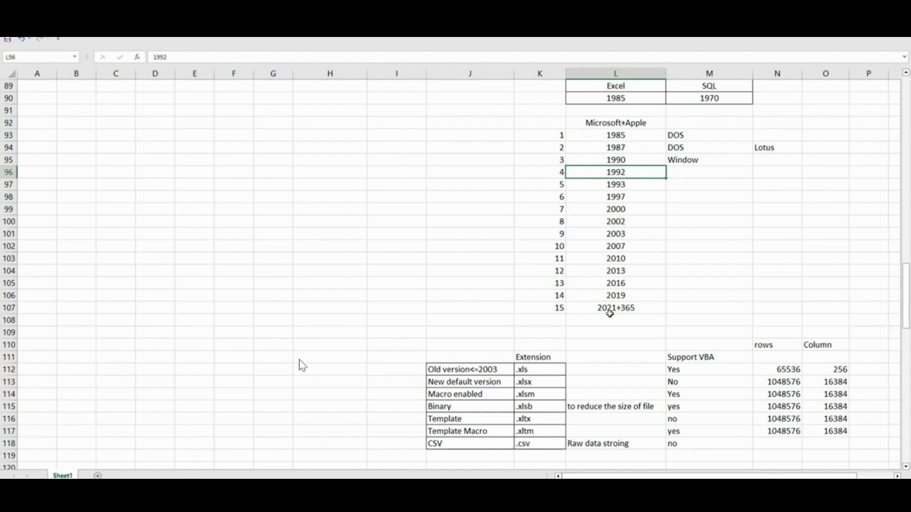
Step: Review the full run of version years in L93:L107, focusing on the 1985 and 1987 entries
{"action": "left_click_drag", "start_coordinate": [621, 138], "coordinate": [616, 308]}
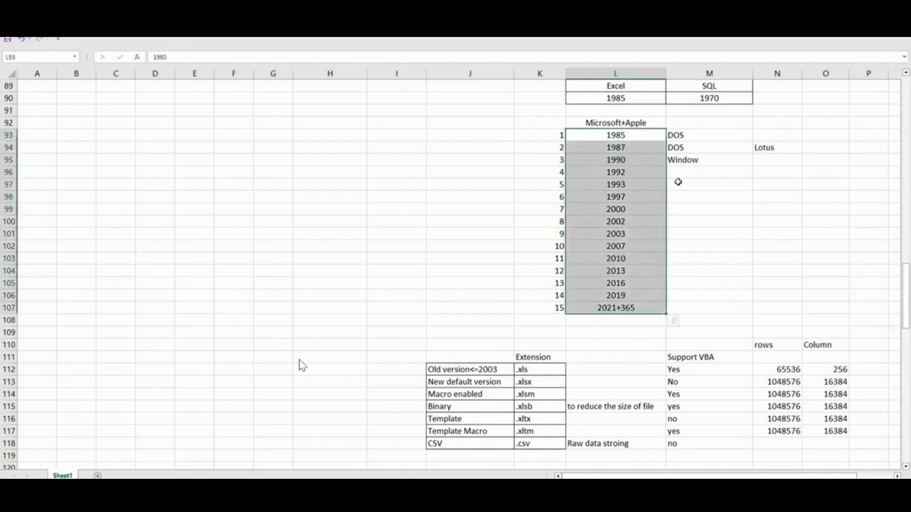
{"action": "left_click", "coordinate": [660, 157]}
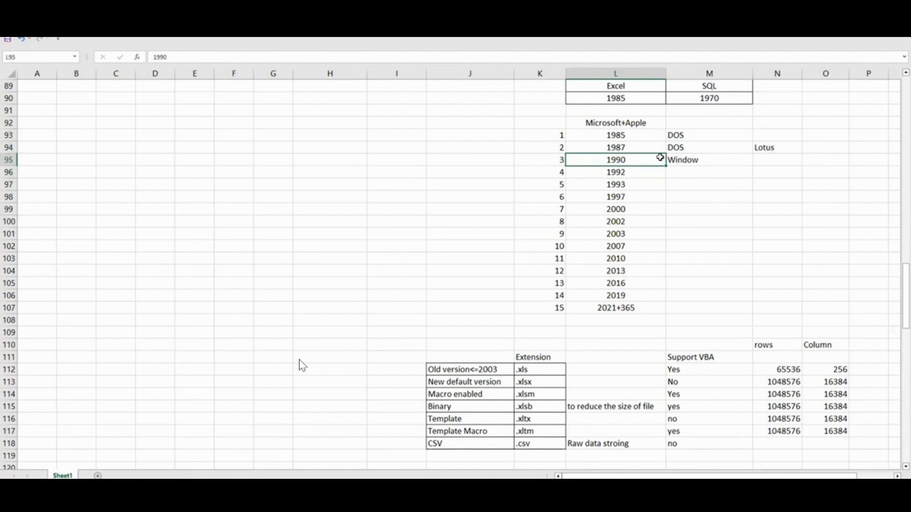
{"action": "left_click_drag", "start_coordinate": [626, 134], "coordinate": [626, 308]}
{"action": "left_click", "coordinate": [635, 134]}
{"action": "left_click", "coordinate": [626, 150]}
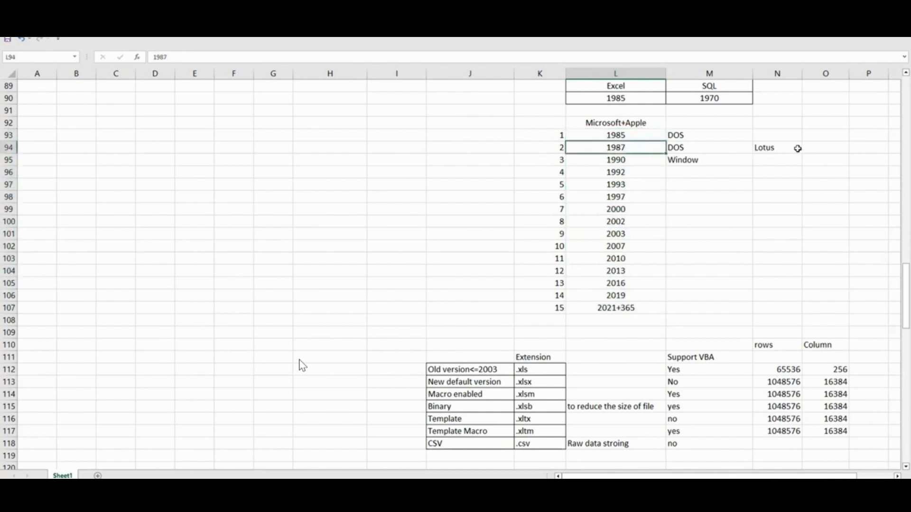
Step: Enter the developer notes MS in O94 for the 1987 version and MS+Apple in O93 for the 1985 version
{"action": "left_click", "coordinate": [825, 148]}
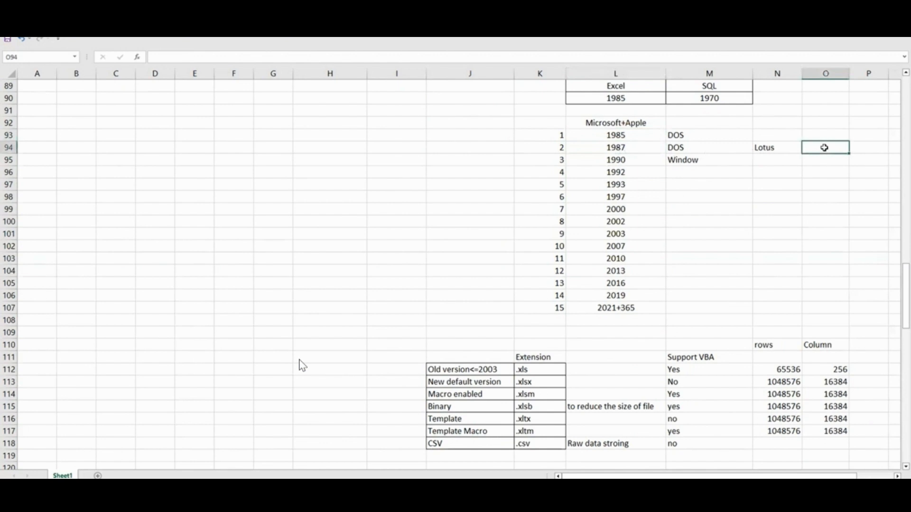
{"action": "type", "text": "MS"}
{"action": "key", "text": "Return"}
{"action": "key", "text": "Up"}
{"action": "key", "text": "Up"}
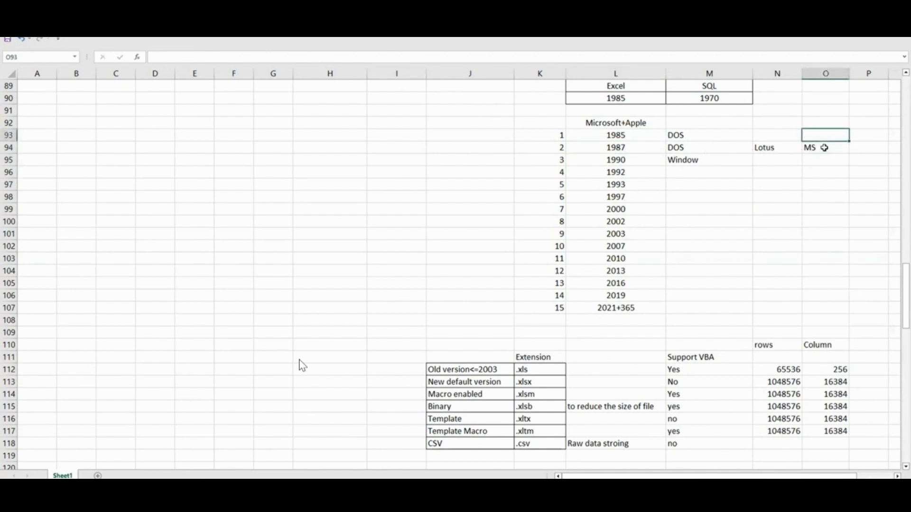
{"action": "type", "text": "MS+Apple"}
{"action": "key", "text": "Return"}
Step: Compare the platform and developer notes for the 1985 and 1987 versions across M93:O93 and M94:O94
{"action": "key", "text": "Up"}
{"action": "key", "text": "shift+Left"}
{"action": "key", "text": "shift+Left"}
{"action": "key", "text": "shift+Left"}
{"action": "key", "text": "shift+Left"}
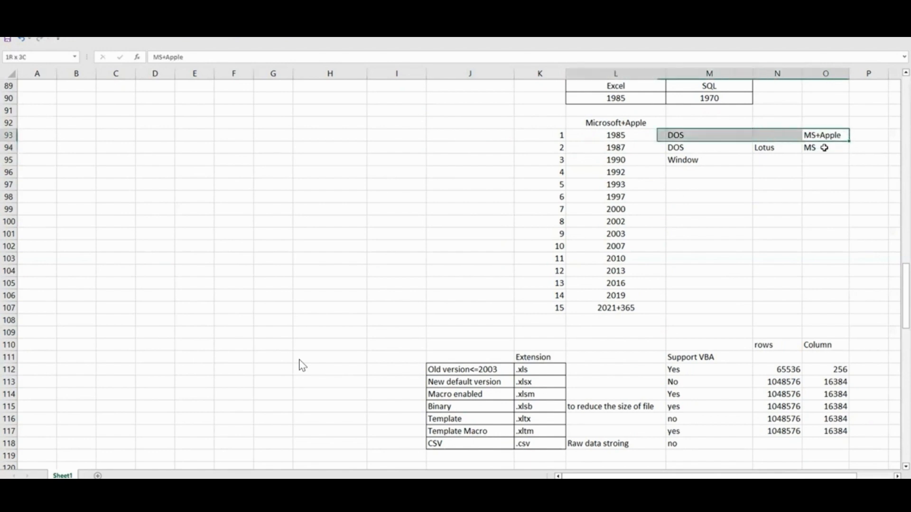
{"action": "key", "text": "Down"}
{"action": "key", "text": "shift+Left"}
{"action": "key", "text": "shift+Left"}
{"action": "key", "text": "shift+Left"}
{"action": "key", "text": "shift+Left"}
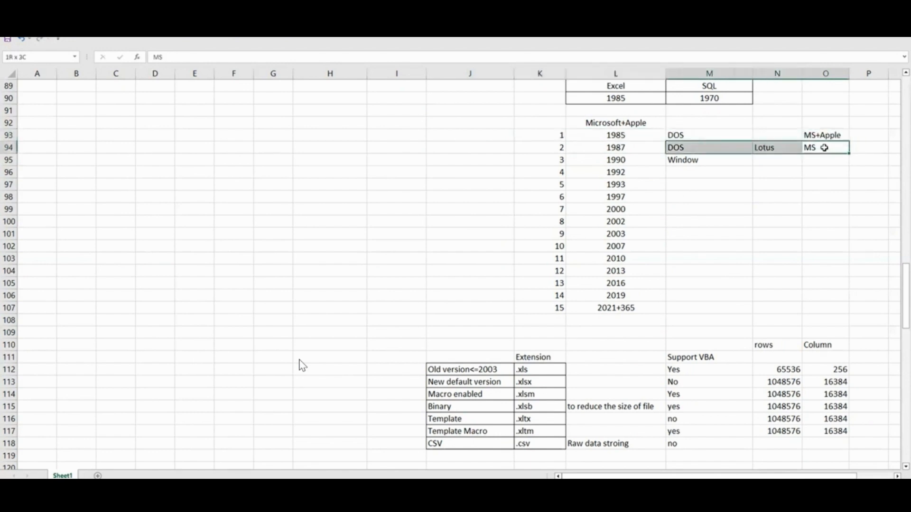
{"action": "key", "text": "Down"}
{"action": "key", "text": "Up"}
{"action": "key", "text": "Left"}
{"action": "key", "text": "Left"}
{"action": "key", "text": "Left"}
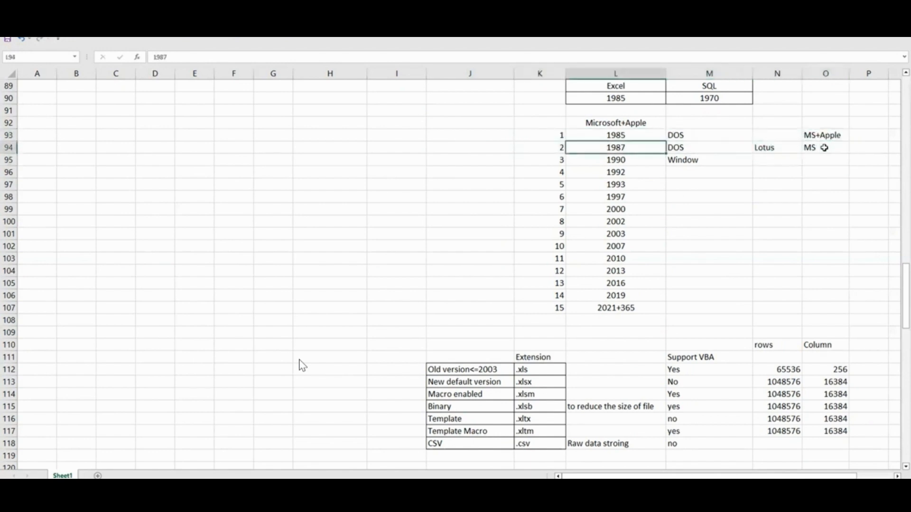
Step: Highlight the version years from 1990 through 2021+365 in L95:L107 as one group
{"action": "key", "text": "Down"}
{"action": "key", "text": "shift+Down"}
{"action": "key", "text": "shift+Down"}
{"action": "key", "text": "shift+Down"}
{"action": "key", "text": "shift+Down"}
{"action": "key", "text": "shift+Down"}
{"action": "key", "text": "shift+Down"}
{"action": "key", "text": "shift+Down"}
{"action": "key", "text": "shift+Down"}
{"action": "key", "text": "shift+Down"}
{"action": "key", "text": "shift+Down"}
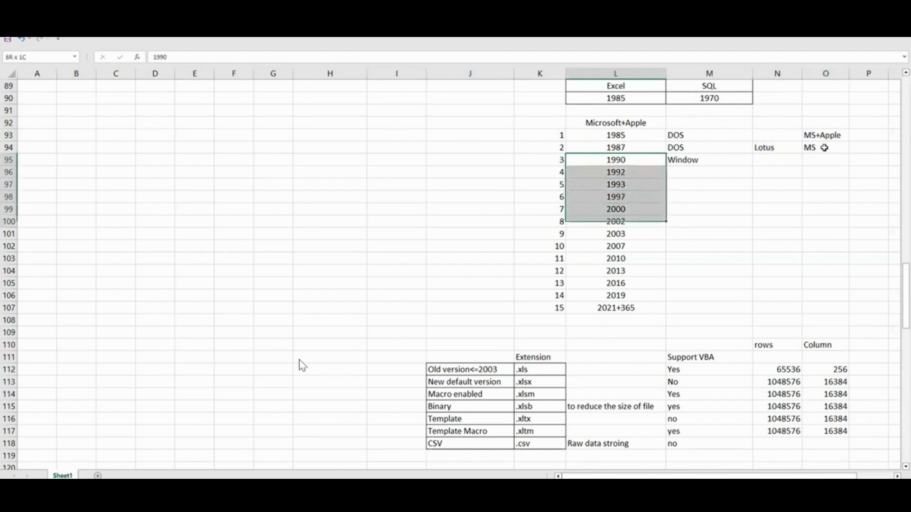
{"action": "key", "text": "shift+Down"}
{"action": "key", "text": "shift+Down"}
{"action": "key", "text": "shift+Down"}
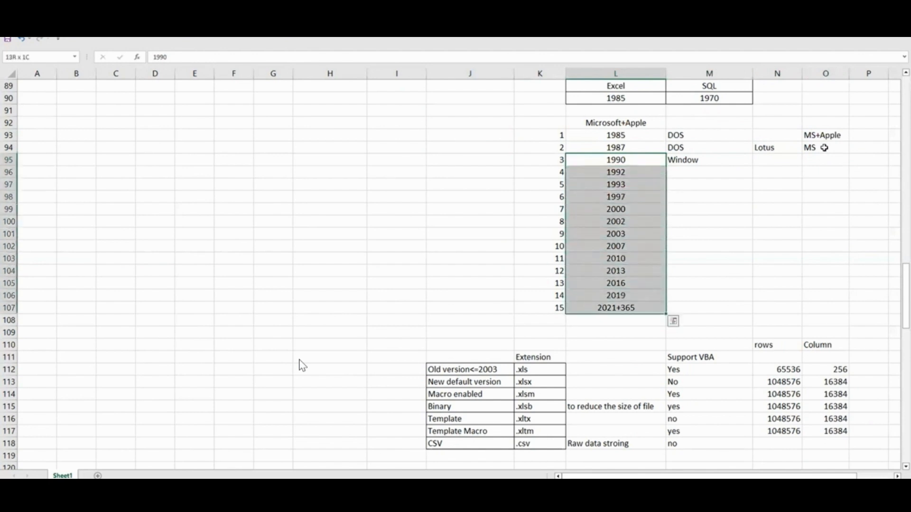
Step: Go through the version years one by one from 1992 in L96 to 2003 in L101
{"action": "key", "text": "Down"}
{"action": "key", "text": "Down"}
{"action": "key", "text": "Down"}
{"action": "key", "text": "Up"}
{"action": "key", "text": "Up"}
{"action": "key", "text": "Down"}
{"action": "key", "text": "Down"}
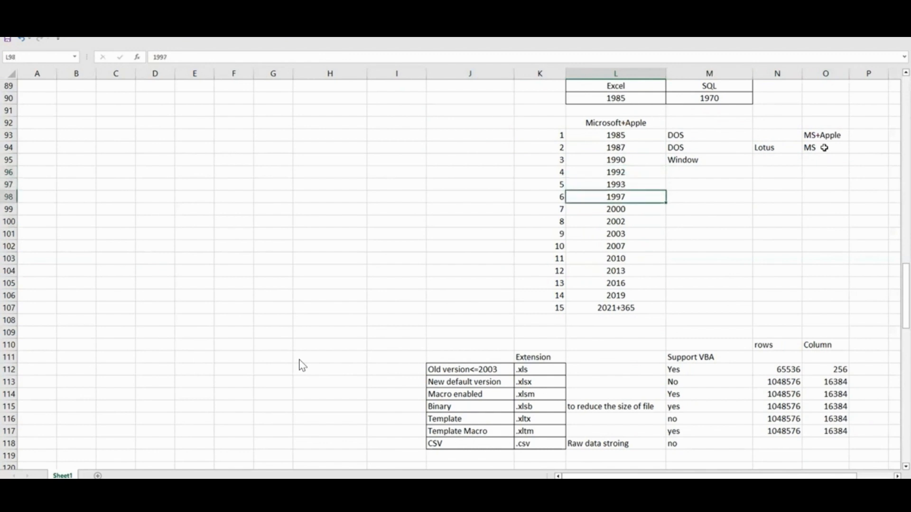
{"action": "key", "text": "Down"}
{"action": "key", "text": "Down"}
{"action": "key", "text": "Down"}
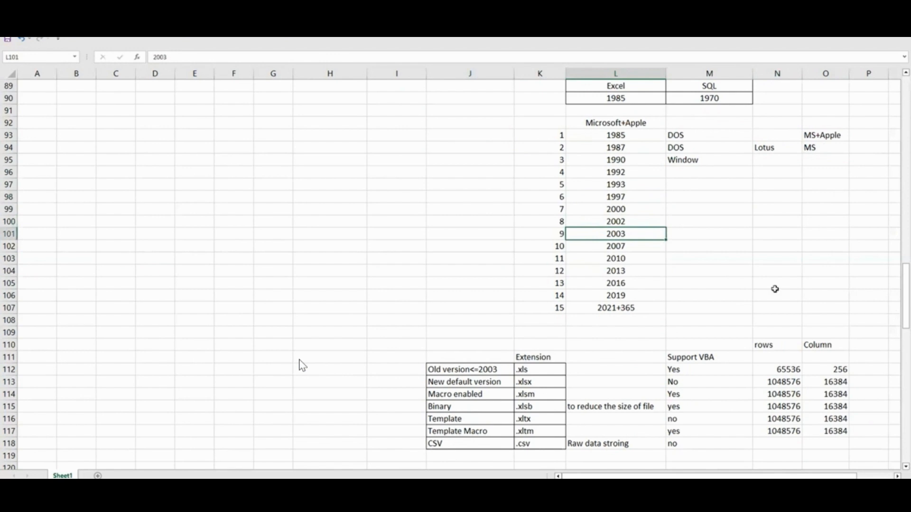
Step: Compare the 2003 and 2007 versions in L101:L102 as the turning point in the version list
{"action": "left_click", "coordinate": [594, 271]}
{"action": "left_click_drag", "start_coordinate": [555, 231], "coordinate": [618, 235]}
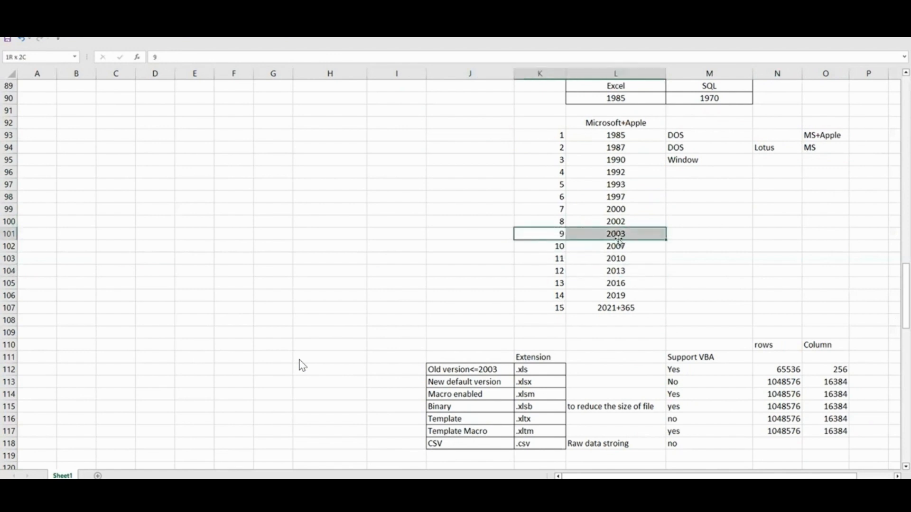
{"action": "left_click", "coordinate": [623, 246]}
{"action": "left_click", "coordinate": [626, 234]}
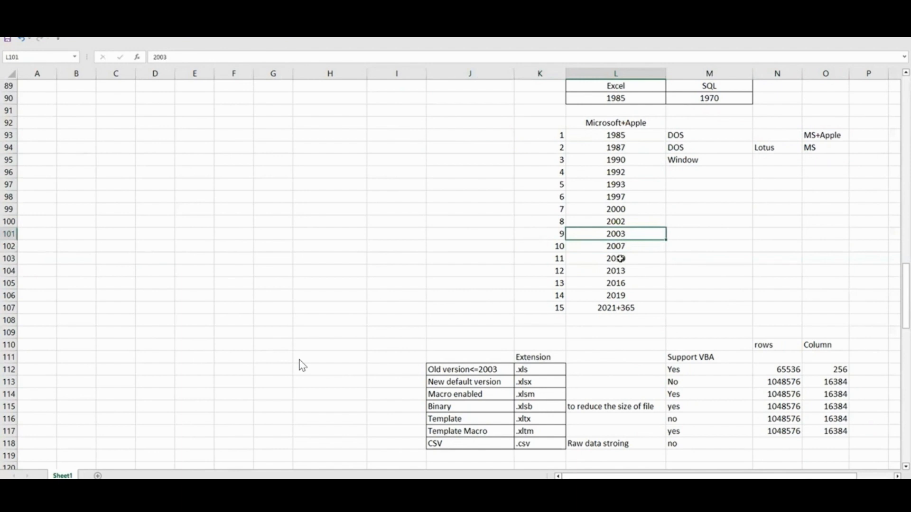
{"action": "left_click", "coordinate": [616, 247]}
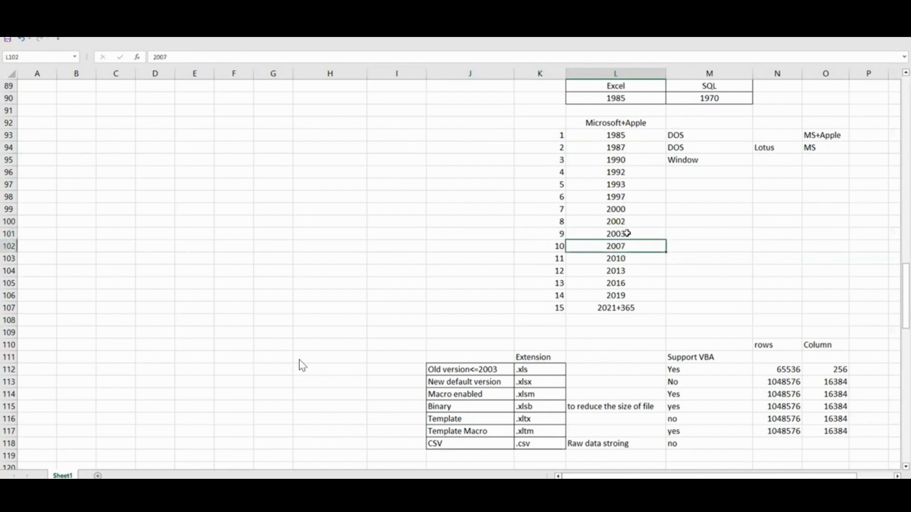
{"action": "left_click", "coordinate": [626, 237]}
{"action": "left_click_drag", "start_coordinate": [626, 238], "coordinate": [611, 245]}
{"action": "left_click", "coordinate": [620, 234]}
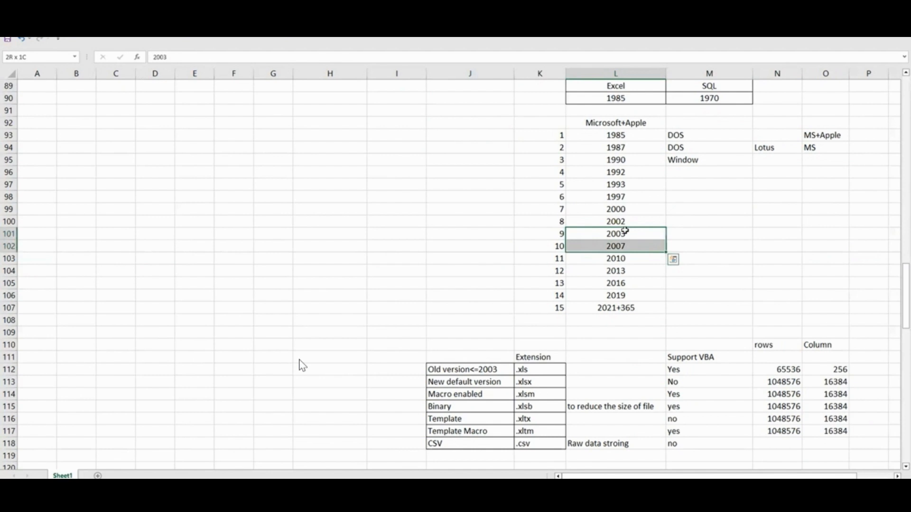
{"action": "left_click", "coordinate": [616, 261]}
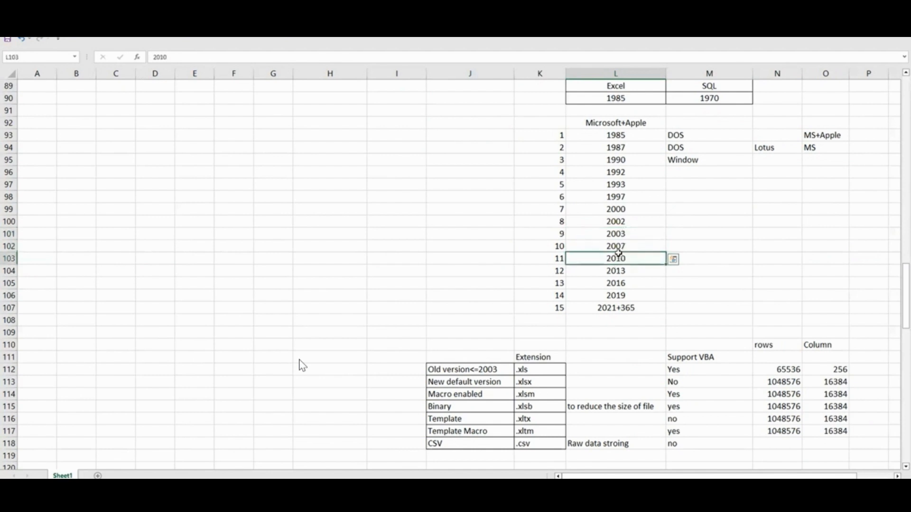
{"action": "left_click_drag", "start_coordinate": [618, 253], "coordinate": [631, 246]}
{"action": "left_click", "coordinate": [634, 234]}
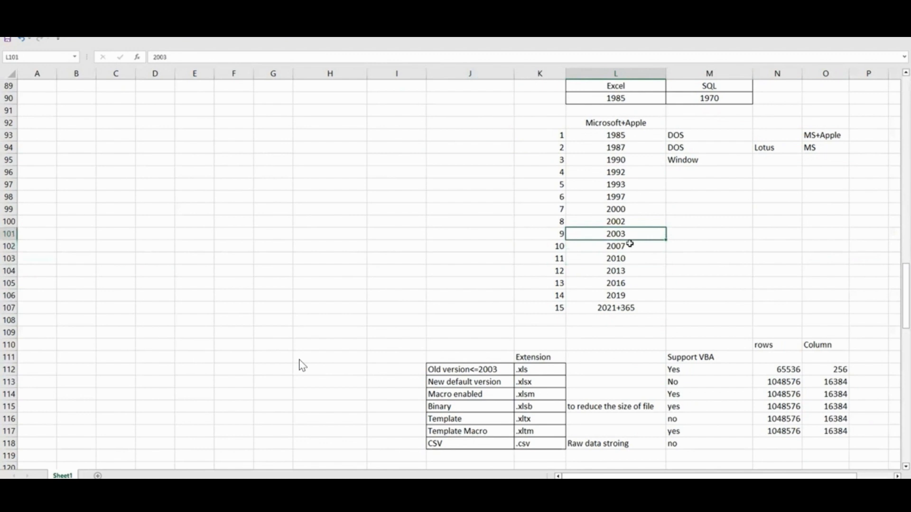
{"action": "left_click", "coordinate": [627, 245]}
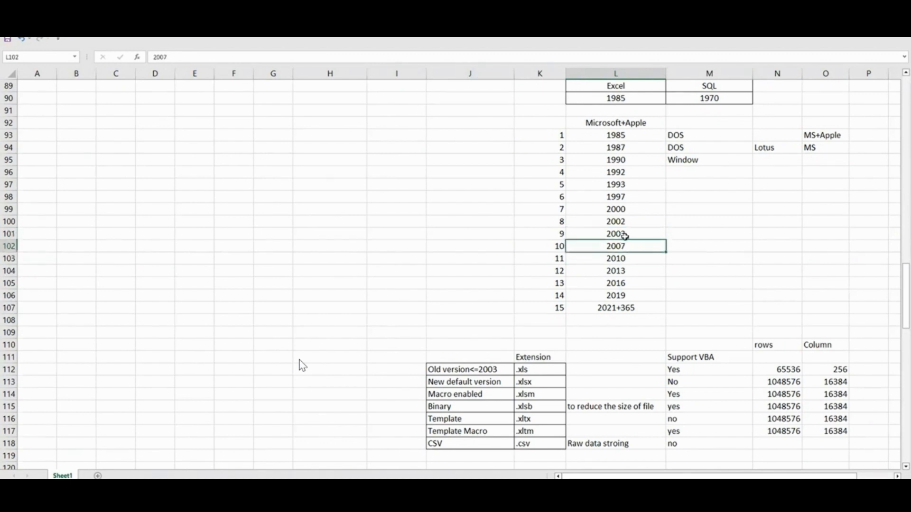
{"action": "left_click_drag", "start_coordinate": [624, 236], "coordinate": [626, 247]}
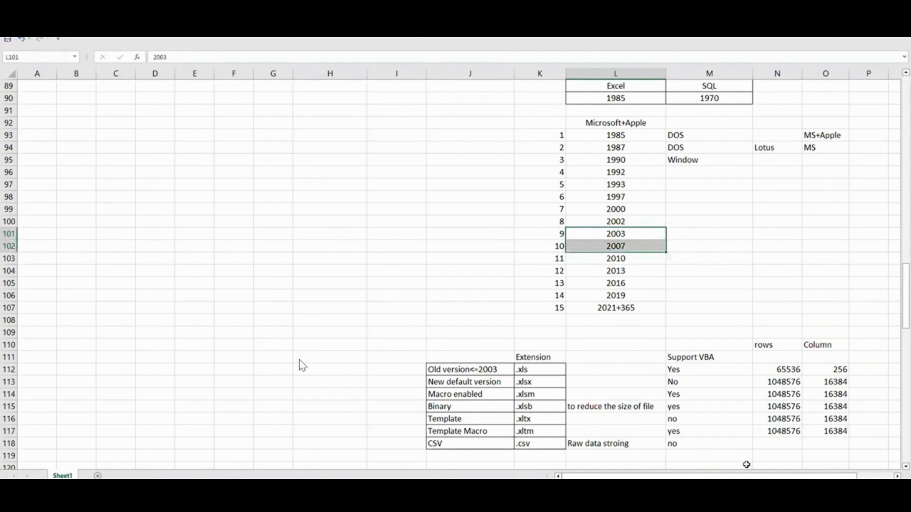
Step: Examine the file extension table's row and column limits, comparing the old .xls format with the new default .xlsx format in N112:O113
{"action": "left_click_drag", "start_coordinate": [396, 345], "coordinate": [852, 455]}
{"action": "scroll", "coordinate": [639, 353], "scroll_direction": "up", "scroll_amount": 2}
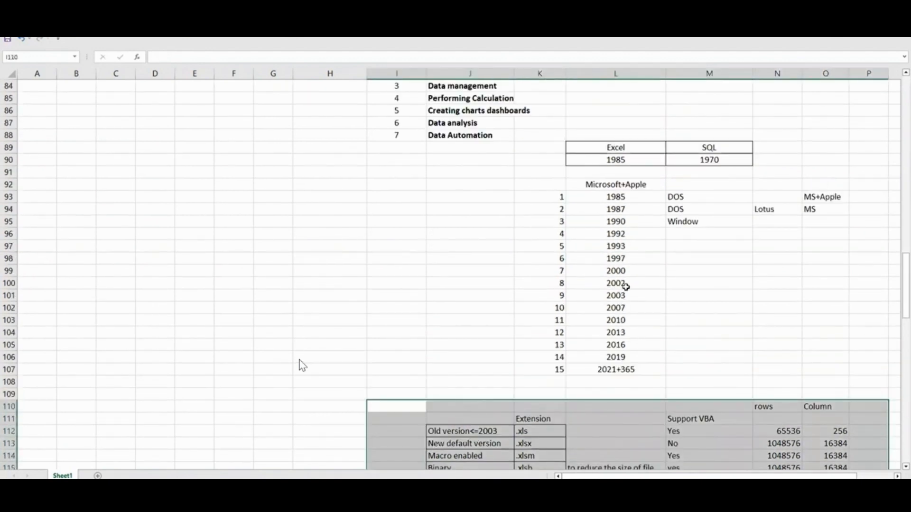
{"action": "left_click", "coordinate": [616, 296]}
{"action": "scroll", "coordinate": [852, 431], "scroll_direction": "down", "scroll_amount": 1}
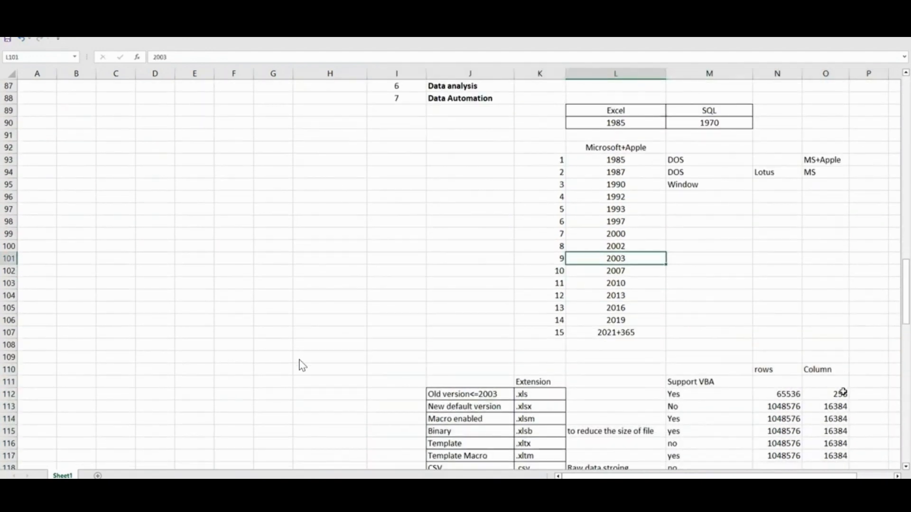
{"action": "left_click", "coordinate": [838, 395]}
{"action": "left_click", "coordinate": [779, 395]}
{"action": "left_click", "coordinate": [838, 395]}
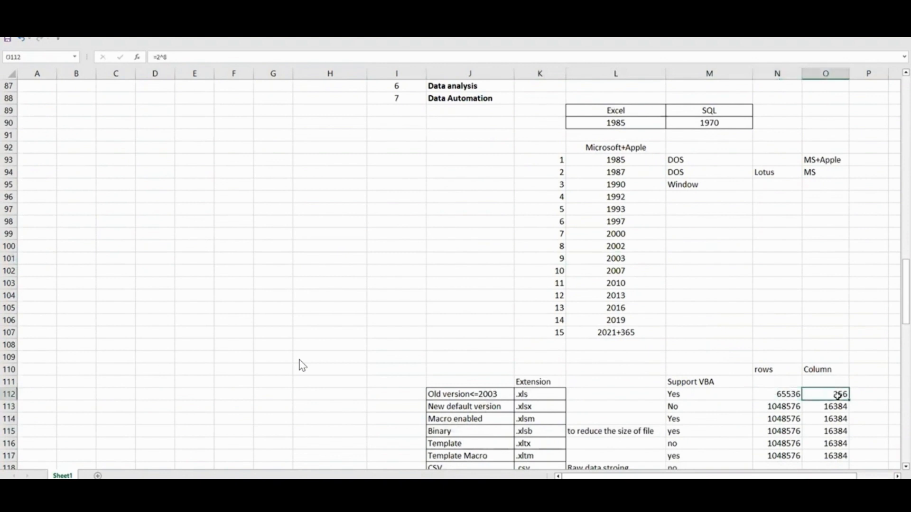
{"action": "left_click_drag", "start_coordinate": [779, 407], "coordinate": [853, 407]}
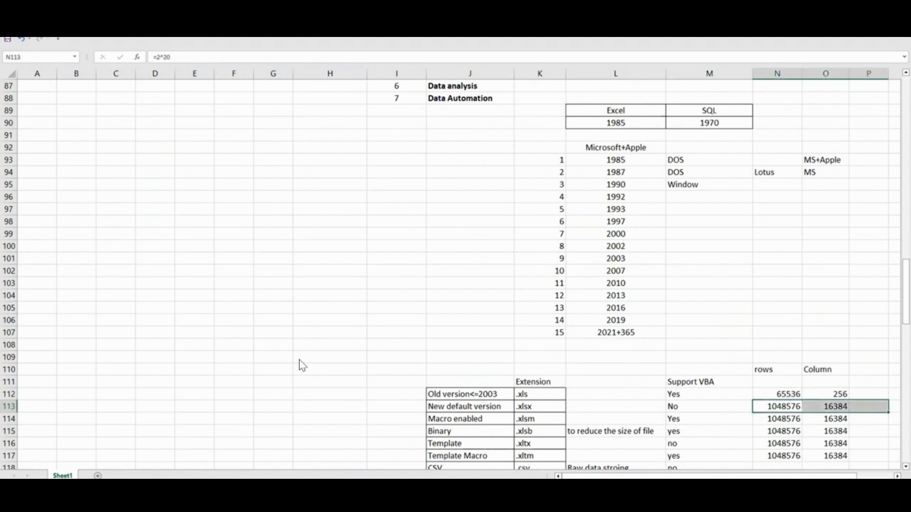
{"action": "left_click", "coordinate": [776, 404]}
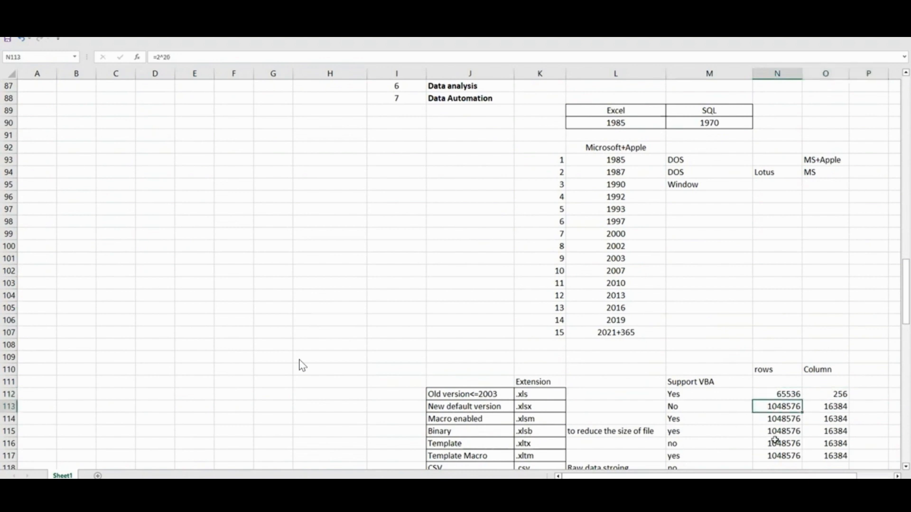
{"action": "left_click", "coordinate": [799, 394]}
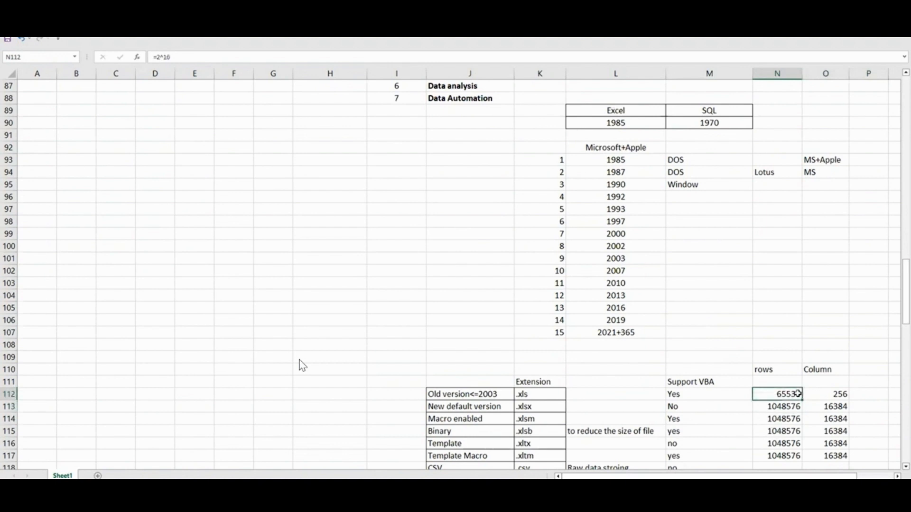
{"action": "scroll", "coordinate": [778, 418], "scroll_direction": "down", "scroll_amount": 2}
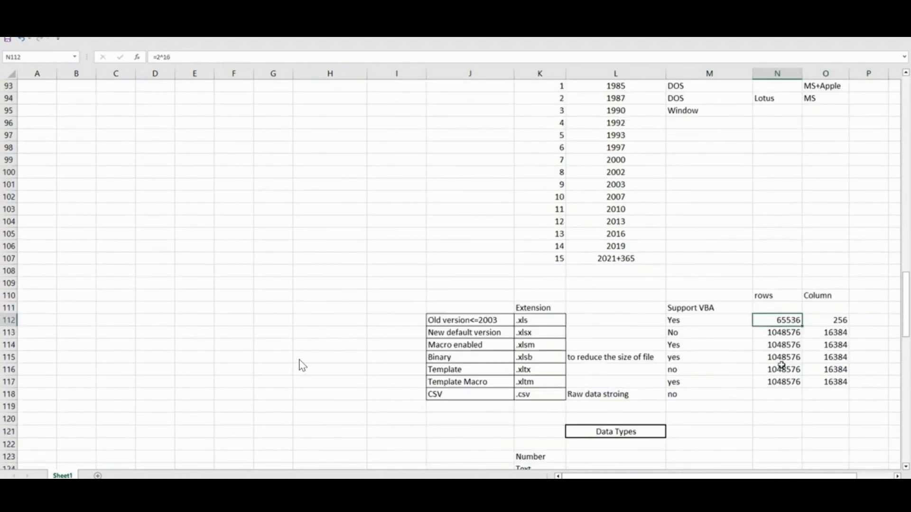
{"action": "left_click_drag", "start_coordinate": [781, 338], "coordinate": [835, 332]}
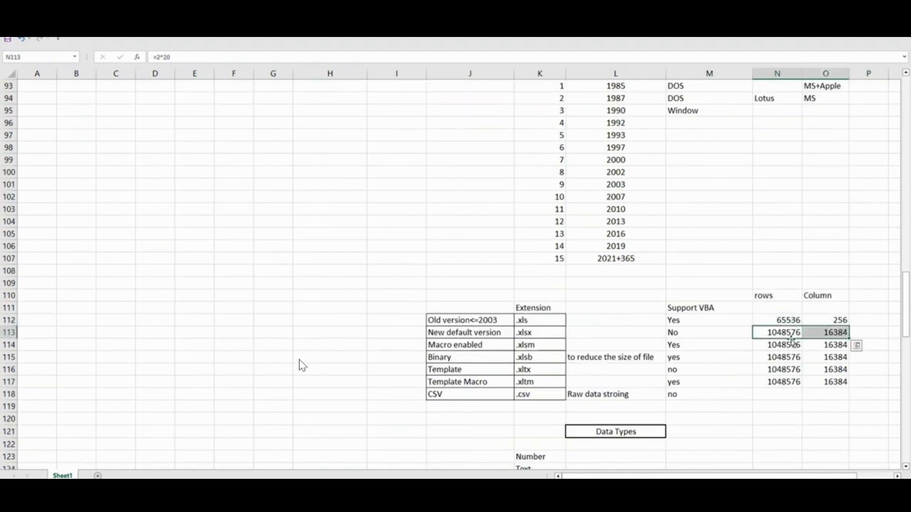
Step: Check the sheet's last row number at the end of the worksheet and return to cell A1
{"action": "left_click", "coordinate": [168, 383]}
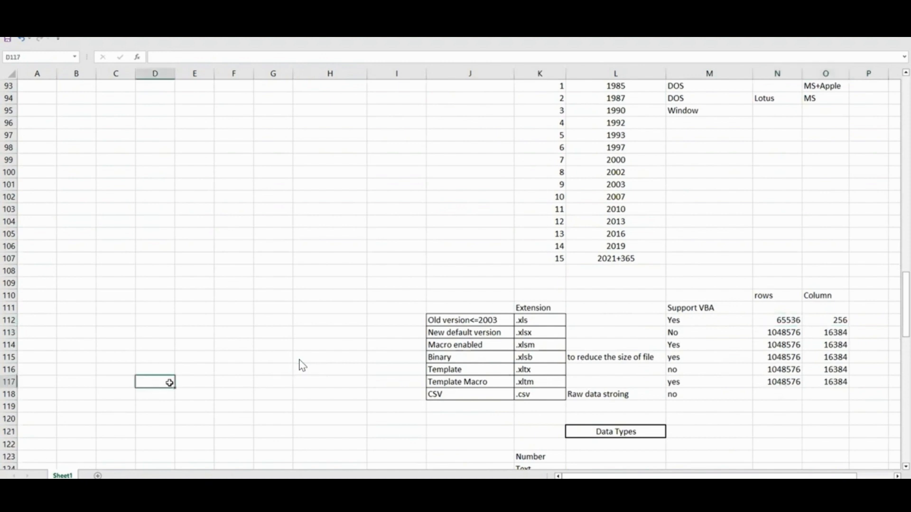
{"action": "key", "text": "ctrl+Down"}
{"action": "key", "text": "Left"}
{"action": "key", "text": "Left"}
{"action": "key", "text": "Left"}
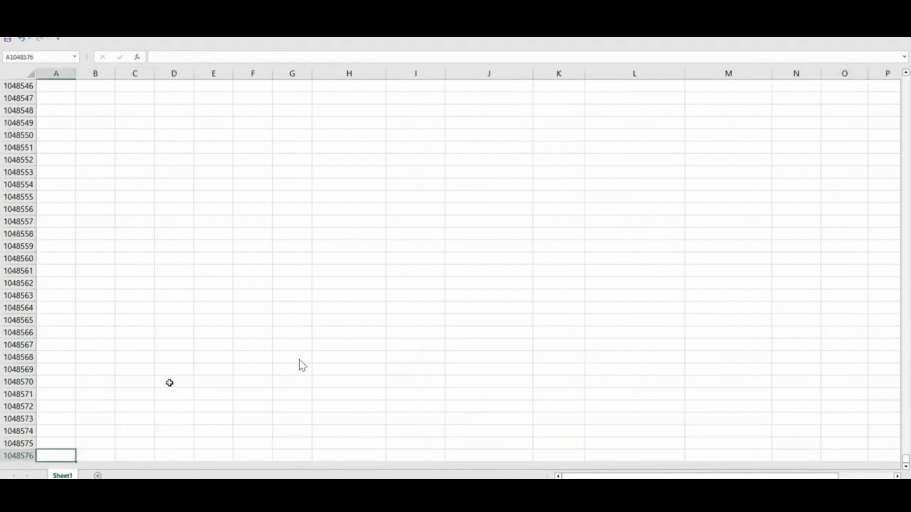
{"action": "key", "text": "ctrl+Up"}
Step: Review the old version .xls row 112 of the extension table against the 2003 and 2007 entries in L101:L102
{"action": "scroll", "coordinate": [682, 408], "scroll_direction": "down", "scroll_amount": 10}
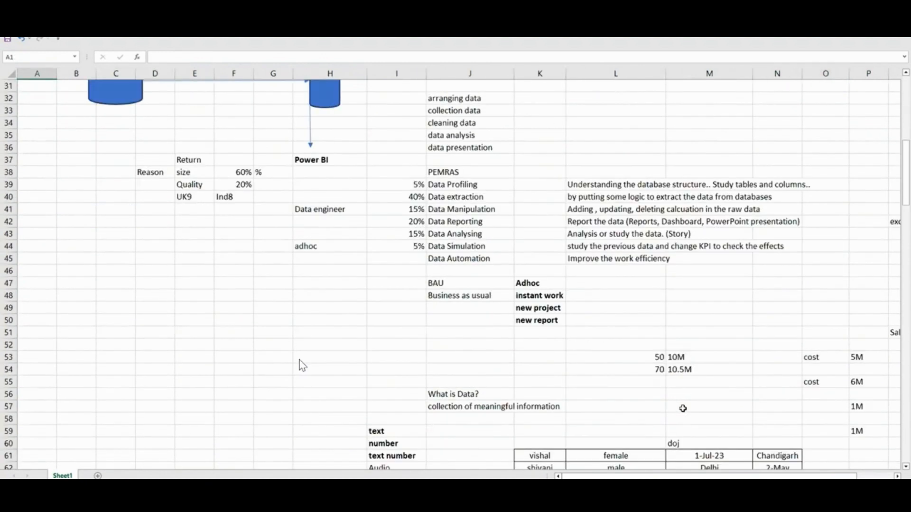
{"action": "scroll", "coordinate": [683, 409], "scroll_direction": "down", "scroll_amount": 17}
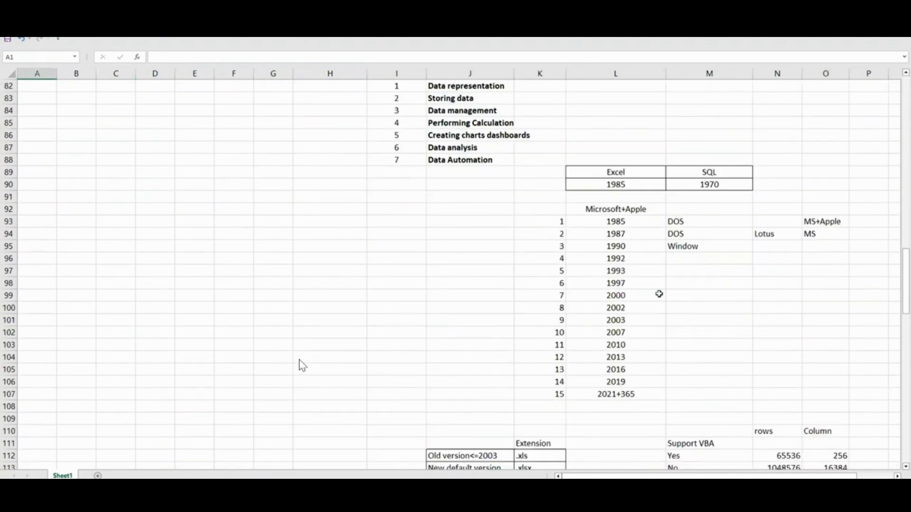
{"action": "scroll", "coordinate": [754, 439], "scroll_direction": "down", "scroll_amount": 1}
{"action": "left_click", "coordinate": [396, 418]}
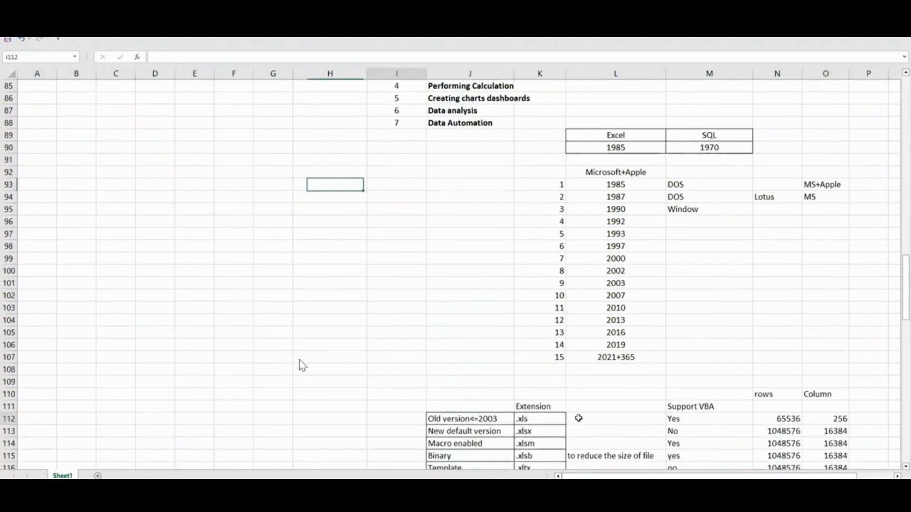
{"action": "left_click_drag", "start_coordinate": [578, 418], "coordinate": [873, 420]}
{"action": "scroll", "coordinate": [770, 382], "scroll_direction": "down", "scroll_amount": 1}
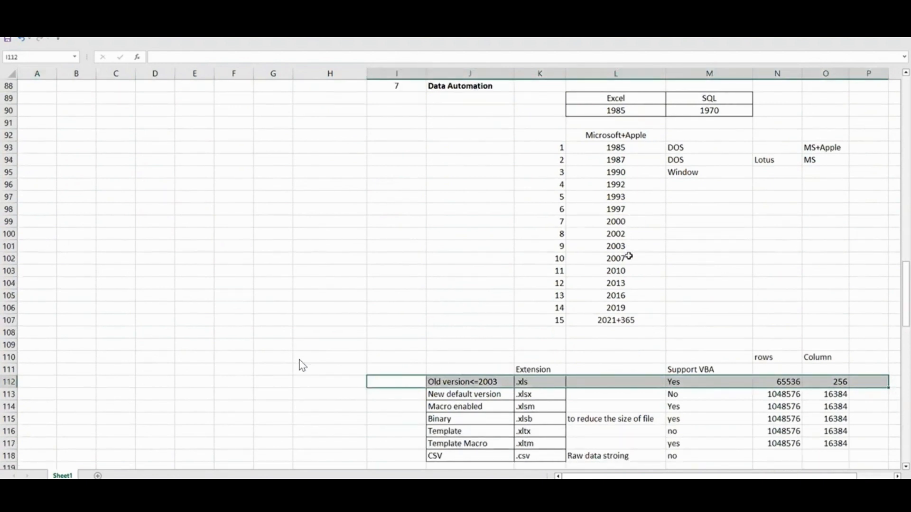
{"action": "left_click_drag", "start_coordinate": [630, 246], "coordinate": [630, 258]}
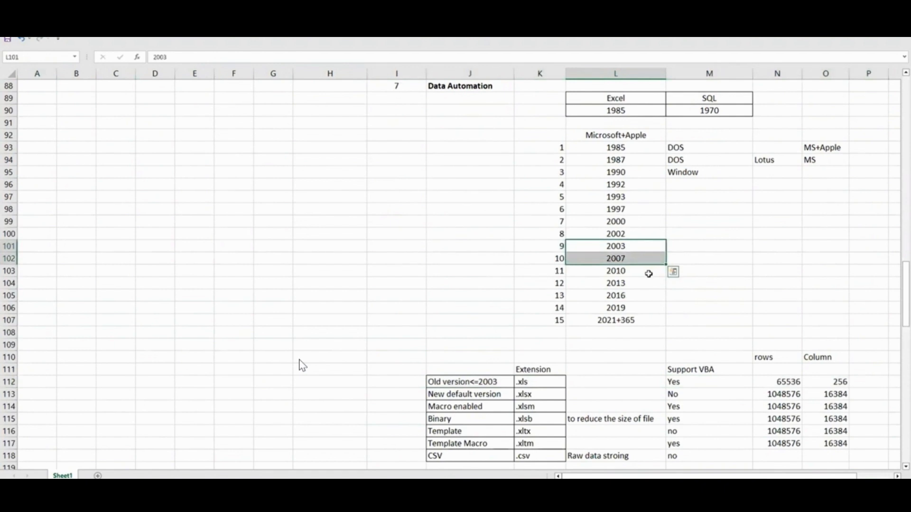
Step: Compare the 2003 version with the 2007, 2010 and 2013 versions in the version list at L101:L104
{"action": "scroll", "coordinate": [649, 274], "scroll_direction": "down", "scroll_amount": 1}
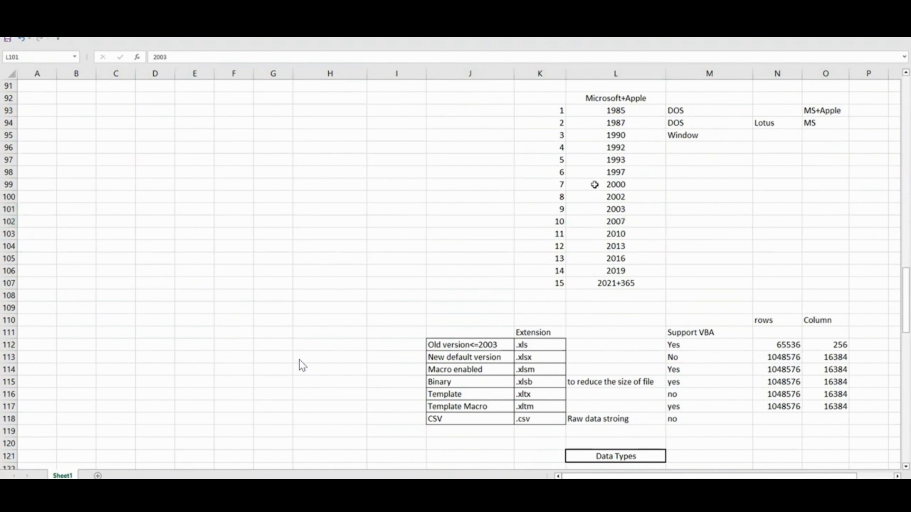
{"action": "left_click", "coordinate": [607, 224]}
{"action": "left_click", "coordinate": [610, 236]}
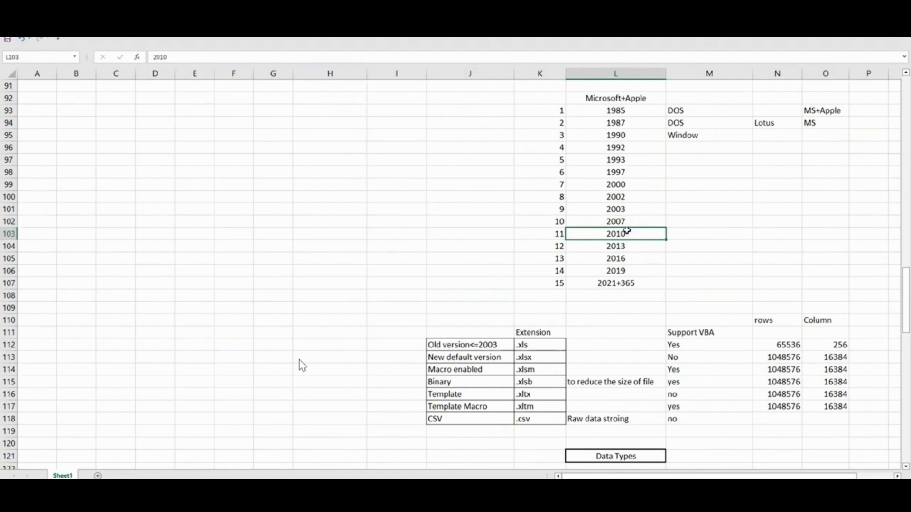
{"action": "left_click", "coordinate": [631, 209]}
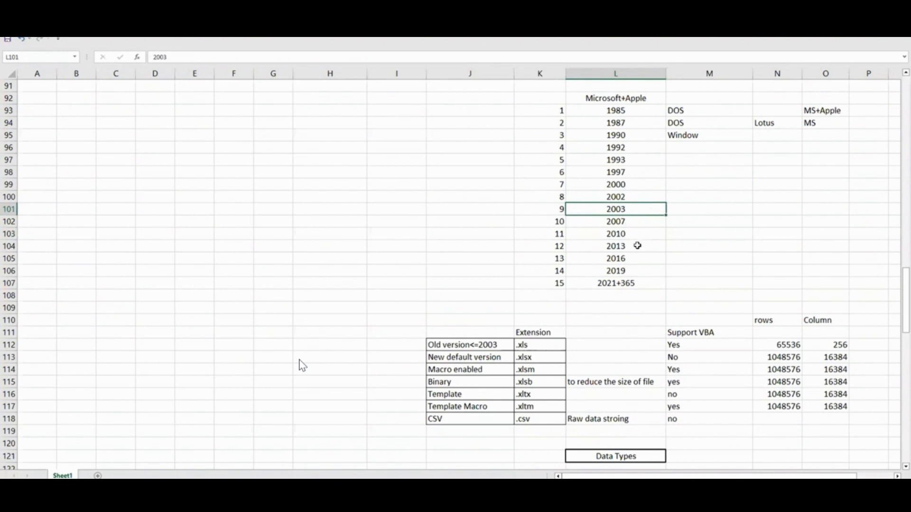
{"action": "left_click", "coordinate": [660, 235]}
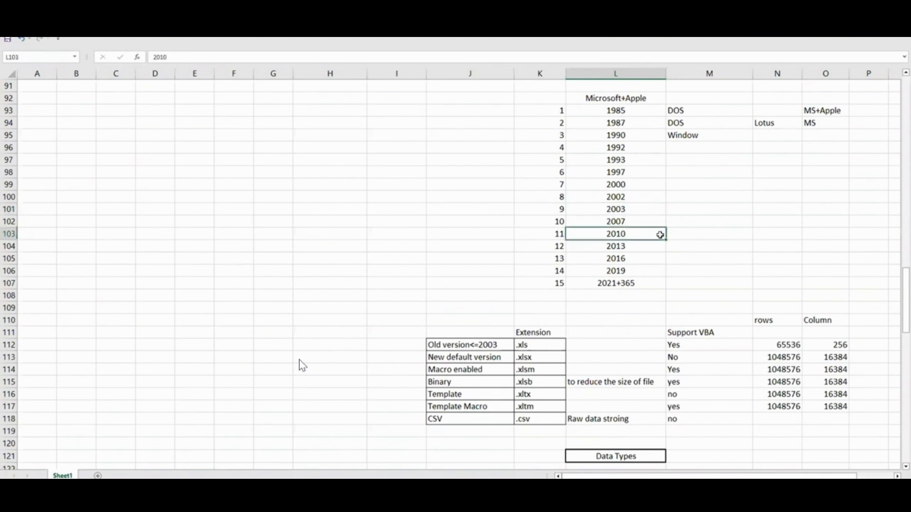
{"action": "left_click", "coordinate": [614, 219]}
{"action": "left_click_drag", "start_coordinate": [521, 220], "coordinate": [701, 245]}
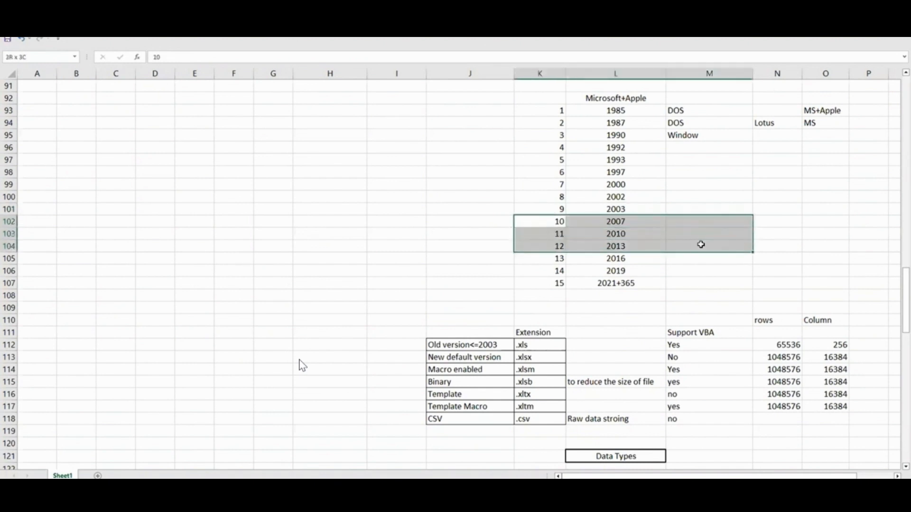
{"action": "left_click", "coordinate": [642, 270]}
{"action": "left_click_drag", "start_coordinate": [635, 233], "coordinate": [634, 220]}
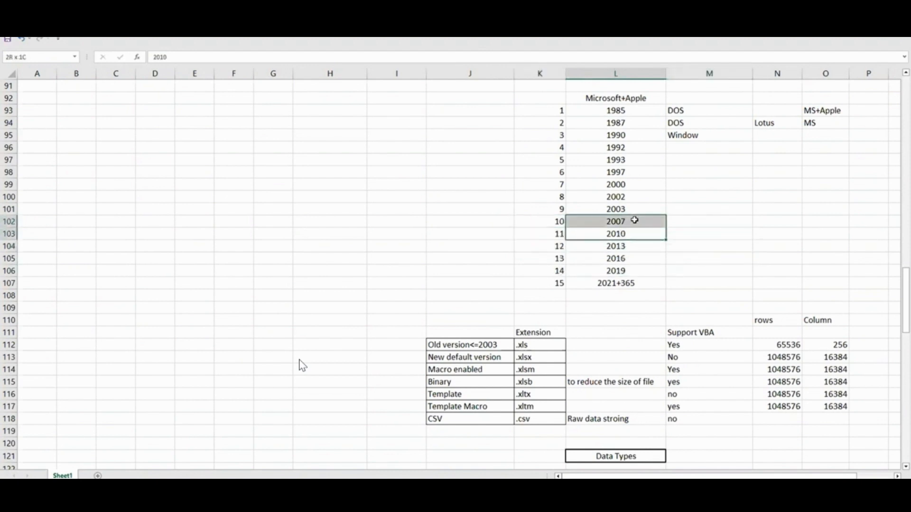
{"action": "left_click", "coordinate": [614, 209]}
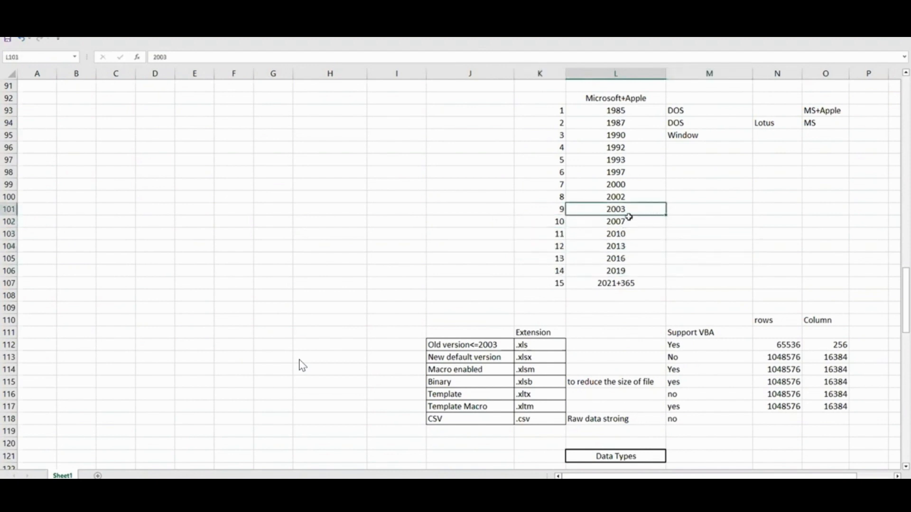
{"action": "left_click", "coordinate": [620, 221]}
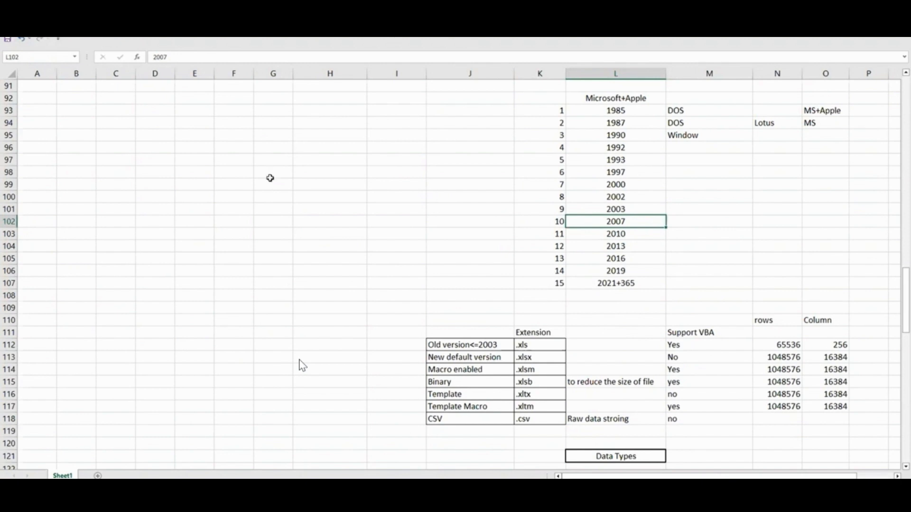
{"action": "left_click", "coordinate": [631, 252]}
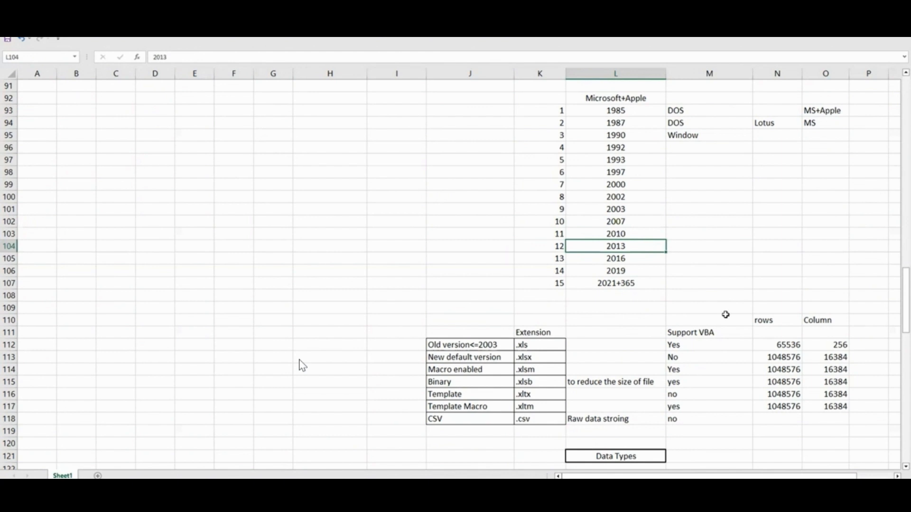
{"action": "left_click", "coordinate": [649, 362]}
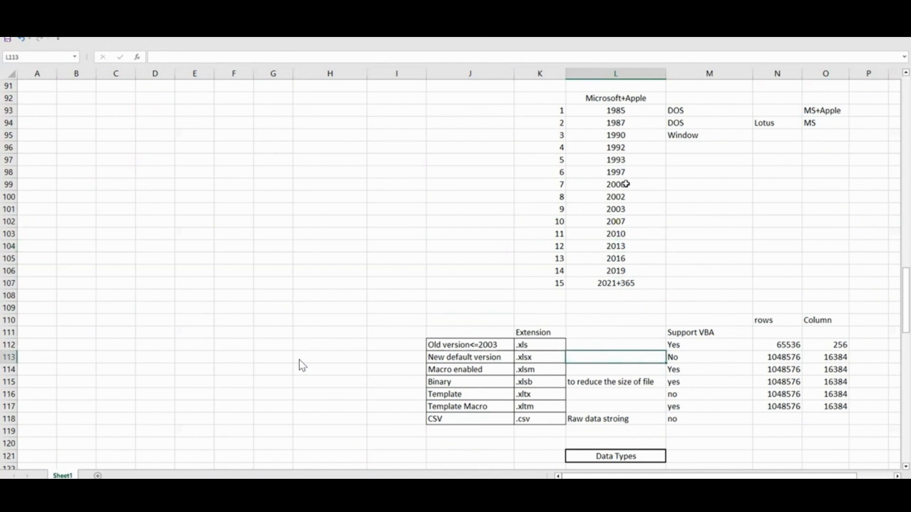
Step: Review the full list of version years in L93:L107 down to the latest 2021+365 entry
{"action": "left_click_drag", "start_coordinate": [622, 109], "coordinate": [627, 277]}
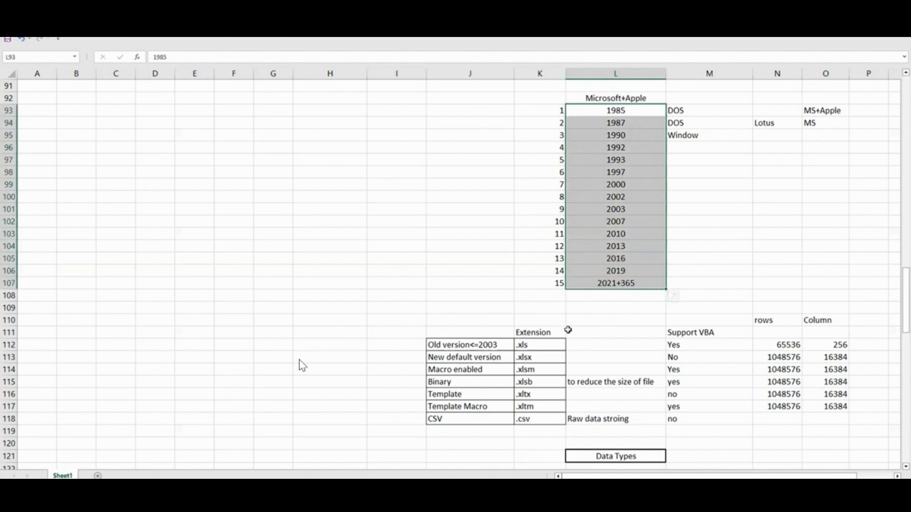
{"action": "left_click", "coordinate": [580, 332]}
{"action": "scroll", "coordinate": [579, 331], "scroll_direction": "down", "scroll_amount": 2}
{"action": "scroll", "coordinate": [591, 194], "scroll_direction": "up", "scroll_amount": 1}
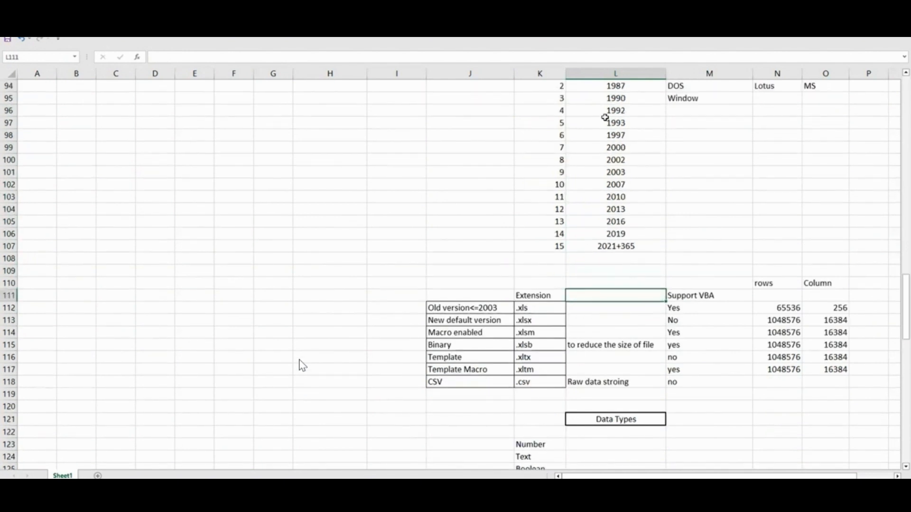
{"action": "left_click_drag", "start_coordinate": [604, 121], "coordinate": [613, 260]}
{"action": "left_click", "coordinate": [610, 292]}
{"action": "left_click_drag", "start_coordinate": [381, 250], "coordinate": [878, 251]}
{"action": "left_click_drag", "start_coordinate": [685, 266], "coordinate": [675, 259]}
Step: Make the 2021+365 entry in L107 and the 2016 entry in L105 bold
{"action": "left_click", "coordinate": [652, 248]}
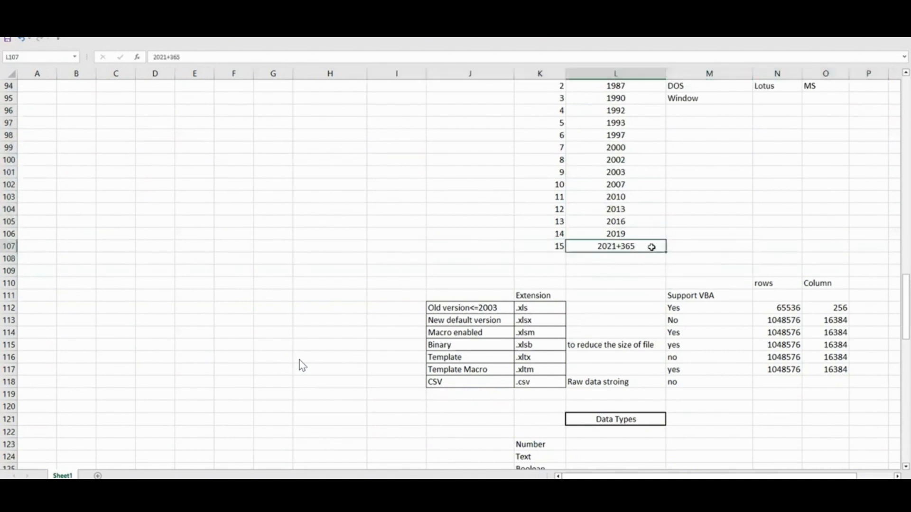
{"action": "key", "text": "ctrl+b"}
{"action": "scroll", "coordinate": [340, 112], "scroll_direction": "up", "scroll_amount": 1}
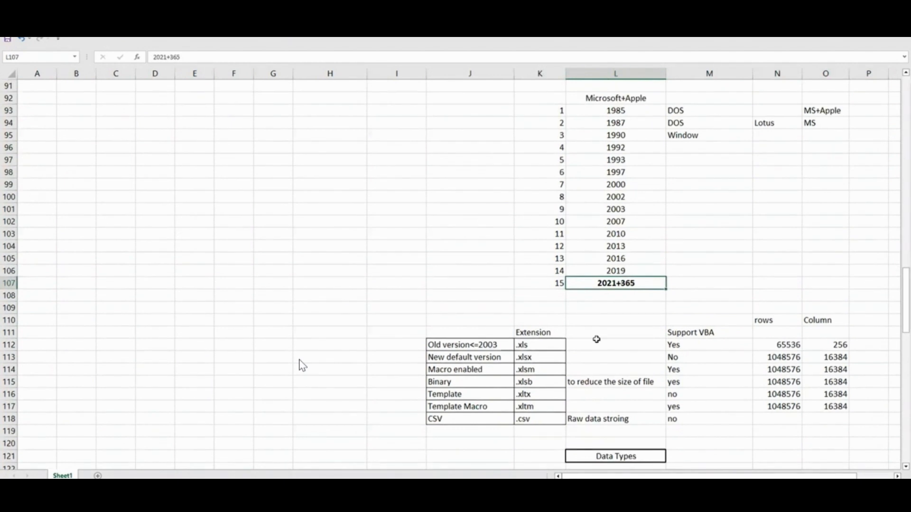
{"action": "left_click", "coordinate": [625, 256]}
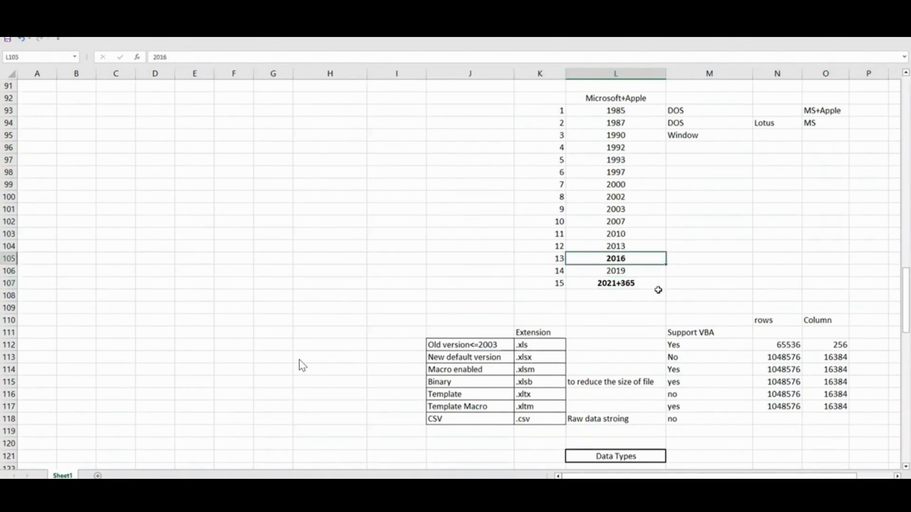
Step: Review the 1985 to 2013 versions in L93:L104 and the extension table in K111:O118, focusing on the old .xls row 112
{"action": "left_click", "coordinate": [648, 110]}
{"action": "left_click_drag", "start_coordinate": [647, 143], "coordinate": [646, 252]}
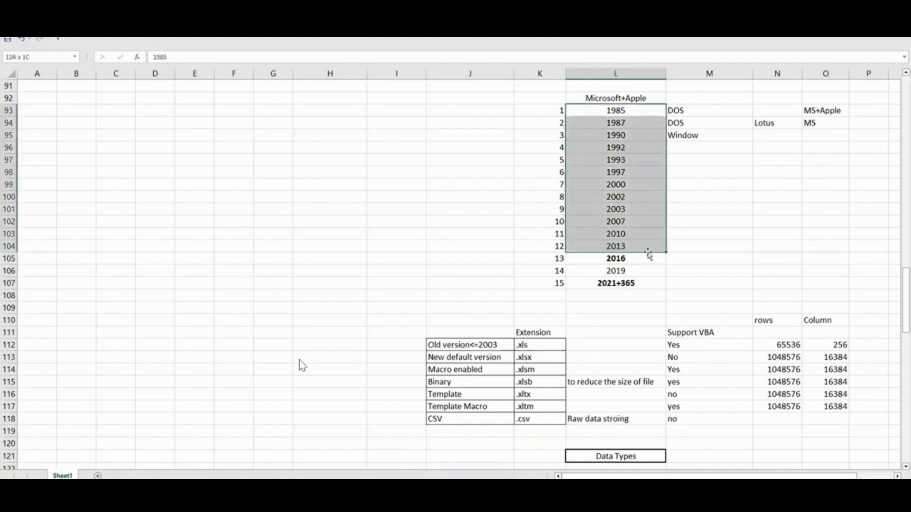
{"action": "scroll", "coordinate": [656, 277], "scroll_direction": "down", "scroll_amount": 1}
{"action": "scroll", "coordinate": [646, 316], "scroll_direction": "down", "scroll_amount": 2}
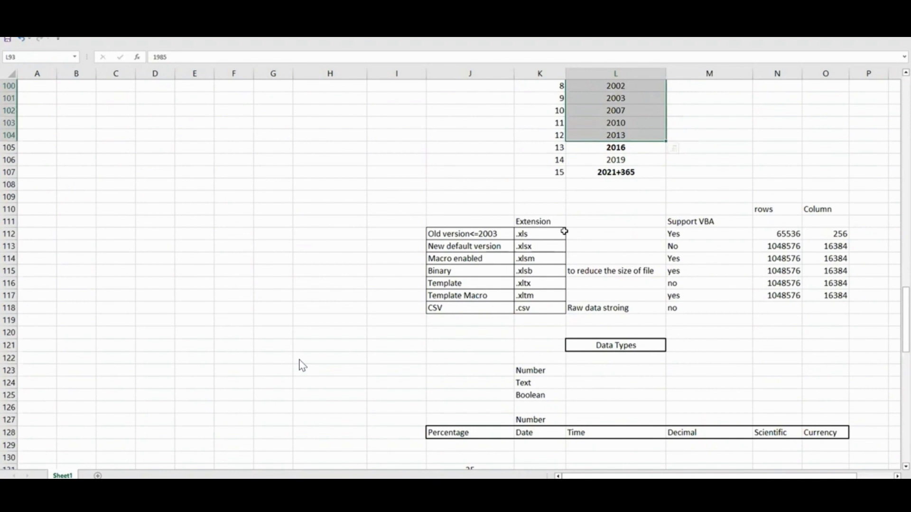
{"action": "left_click_drag", "start_coordinate": [525, 219], "coordinate": [832, 309]}
{"action": "left_click_drag", "start_coordinate": [542, 237], "coordinate": [541, 309]}
{"action": "left_click", "coordinate": [614, 247]}
{"action": "left_click_drag", "start_coordinate": [536, 235], "coordinate": [841, 315]}
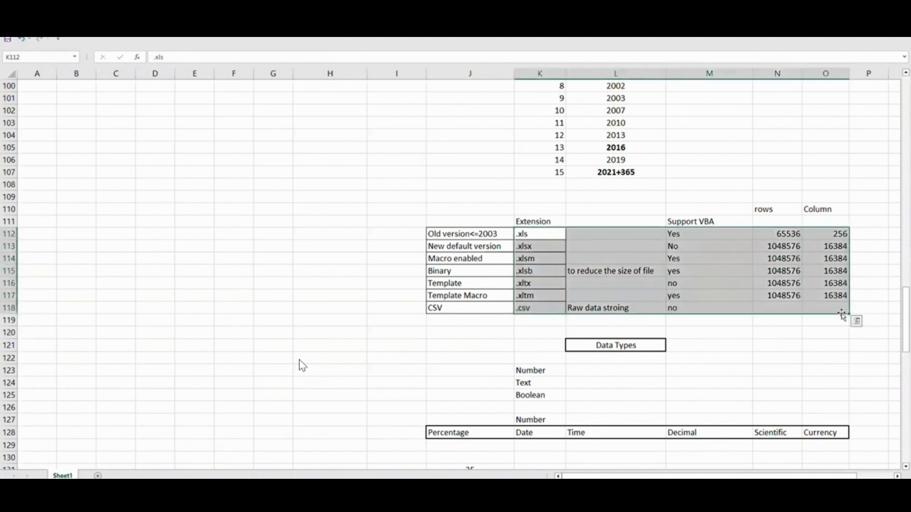
{"action": "left_click", "coordinate": [529, 233]}
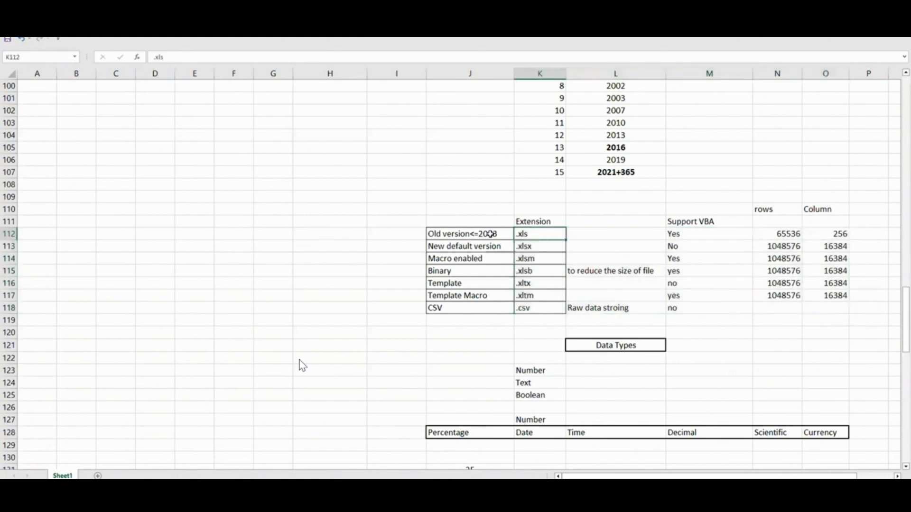
{"action": "left_click_drag", "start_coordinate": [441, 235], "coordinate": [889, 236]}
Step: Switch to File Explorer's 01 Excel Introduction 07-01-23 folder, place the Size column before Type, and open Shortcut Key(Excellent).xls
{"action": "key", "text": "alt+Tab"}
{"action": "key", "text": "alt+Tab"}
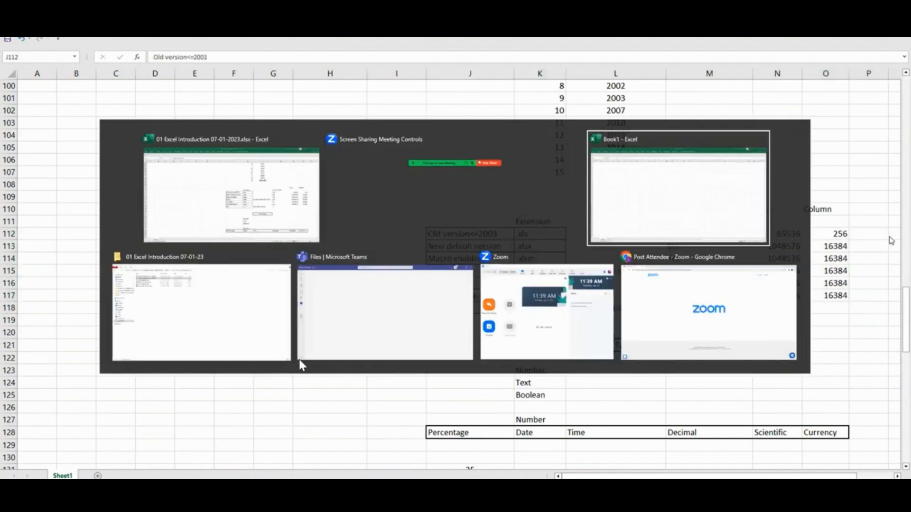
{"action": "key", "text": "alt+Tab"}
{"action": "key", "text": "alt+Tab"}
{"action": "key", "text": "alt+shift+Tab"}
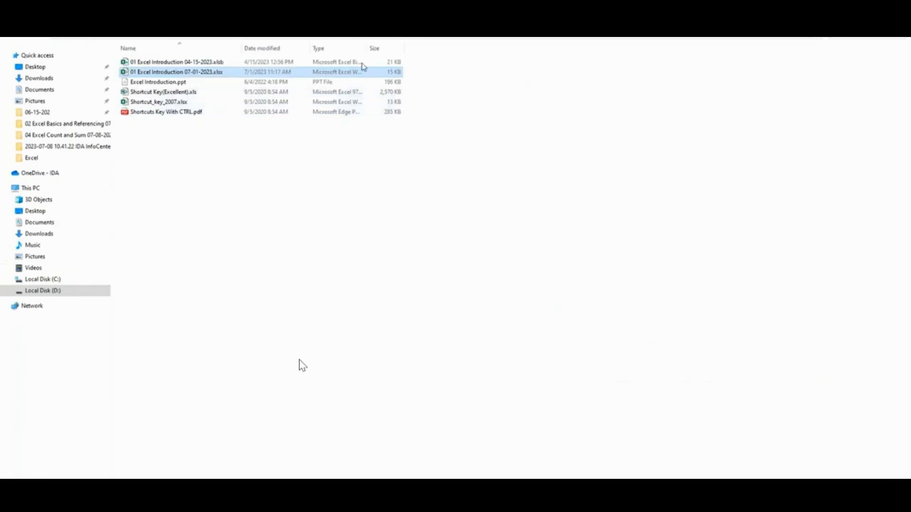
{"action": "left_click_drag", "start_coordinate": [363, 50], "coordinate": [437, 48]}
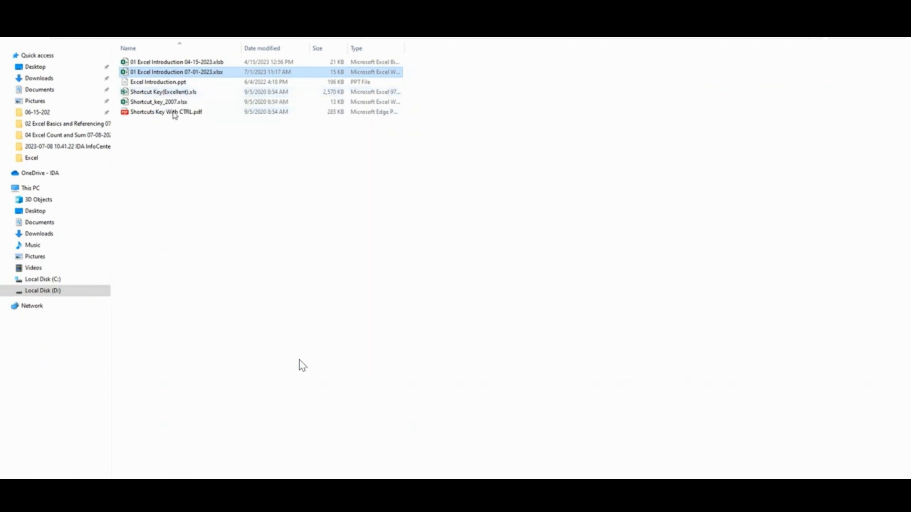
{"action": "double_click", "coordinate": [187, 94]}
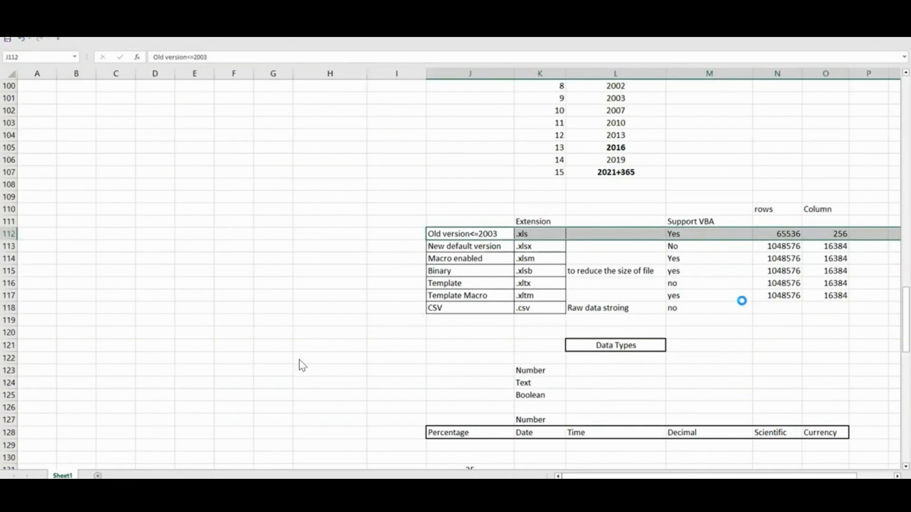
Step: Check the last row number of the Access sheet in the .xls workbook and return to cell A1
{"action": "left_click", "coordinate": [66, 219]}
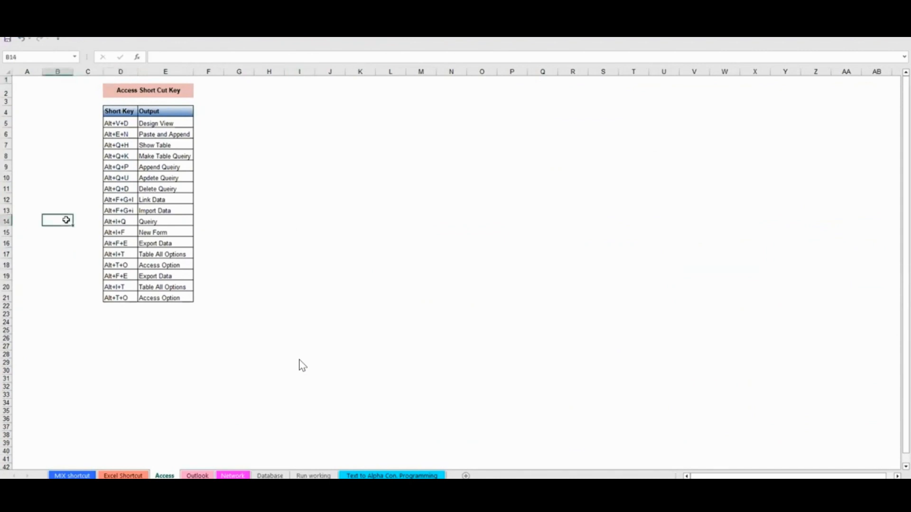
{"action": "key", "text": "ctrl+Down"}
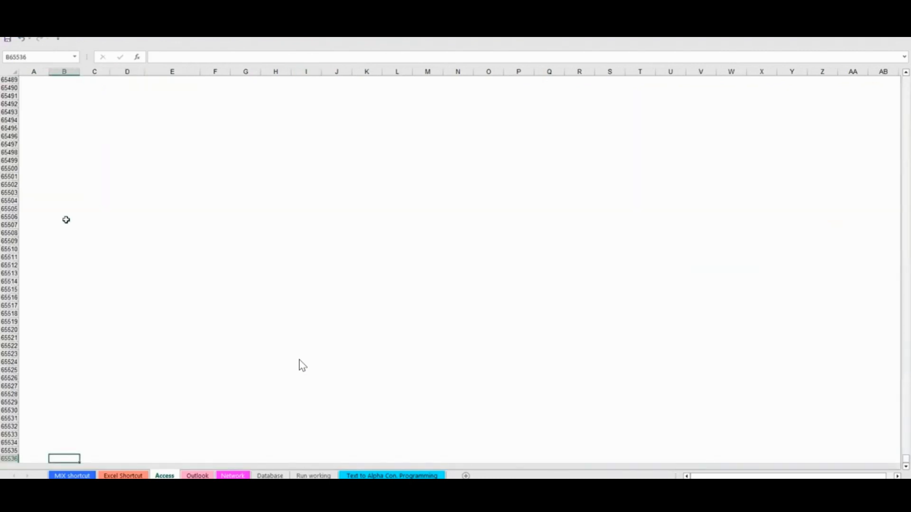
{"action": "key", "text": "ctrl+Left"}
{"action": "key", "text": "ctrl+Up"}
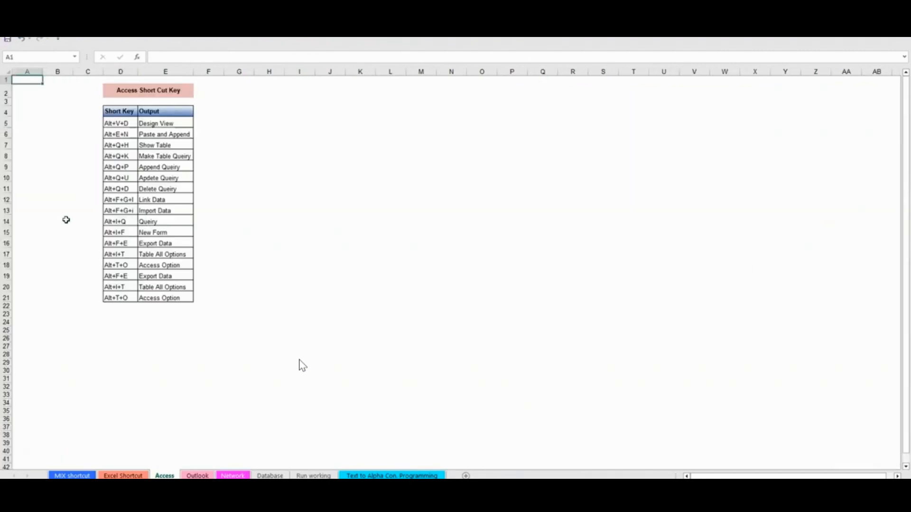
Step: Go to the last column of row 1 and enter =COLUMN() in IV1 to get its column number
{"action": "key", "text": "ctrl+Right"}
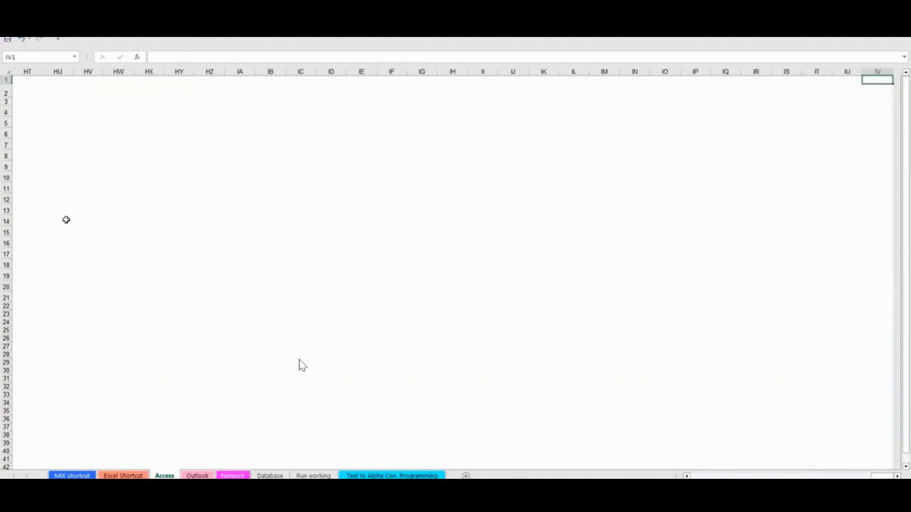
{"action": "key", "text": "BackSpace"}
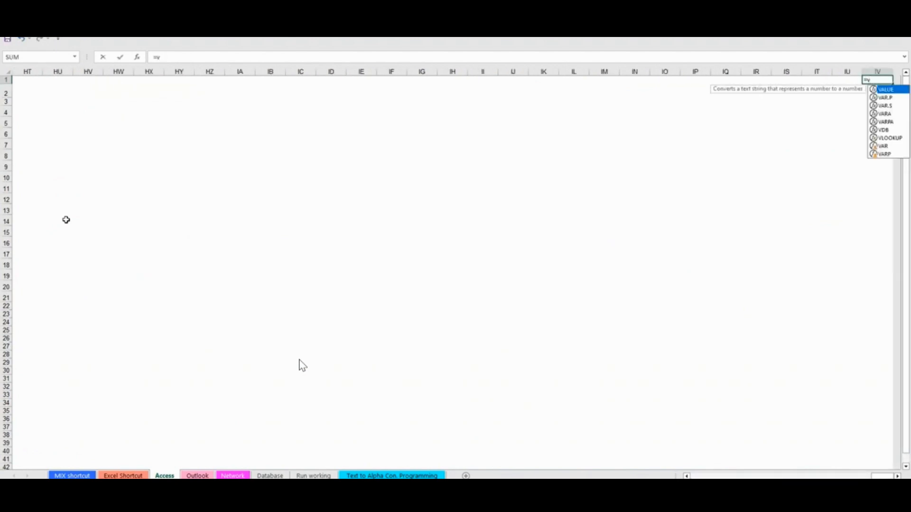
{"action": "key", "text": "BackSpace"}
{"action": "type", "text": "COLUMN()"}
{"action": "key", "text": "Return"}
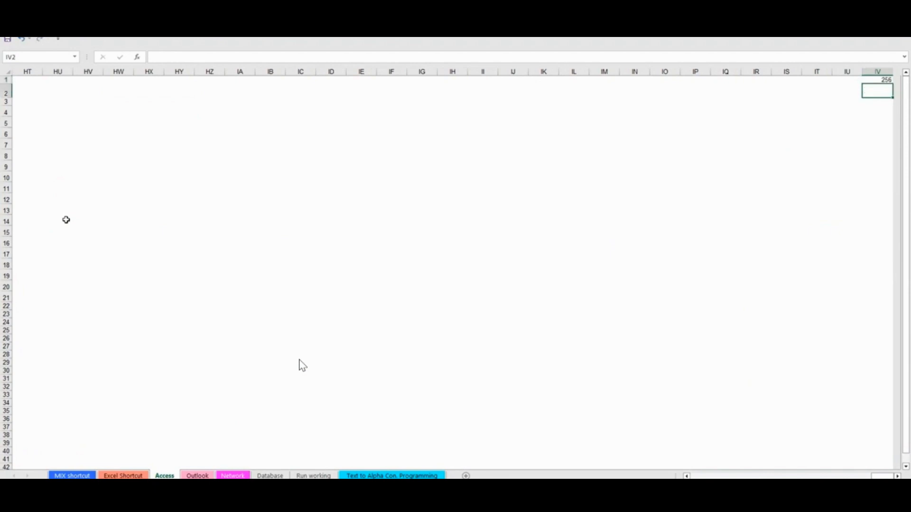
Step: Recheck the Access sheet's last row and last column, and close the .xls workbook with its changes saved
{"action": "key", "text": "Up"}
{"action": "key", "text": "ctrl+Left"}
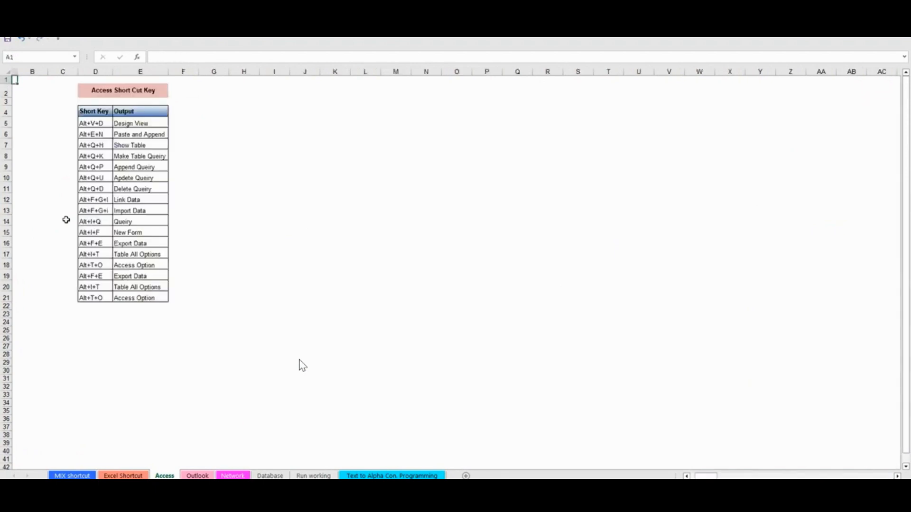
{"action": "key", "text": "ctrl+Down"}
{"action": "key", "text": "ctrl+Up"}
{"action": "key", "text": "ctrl+Right"}
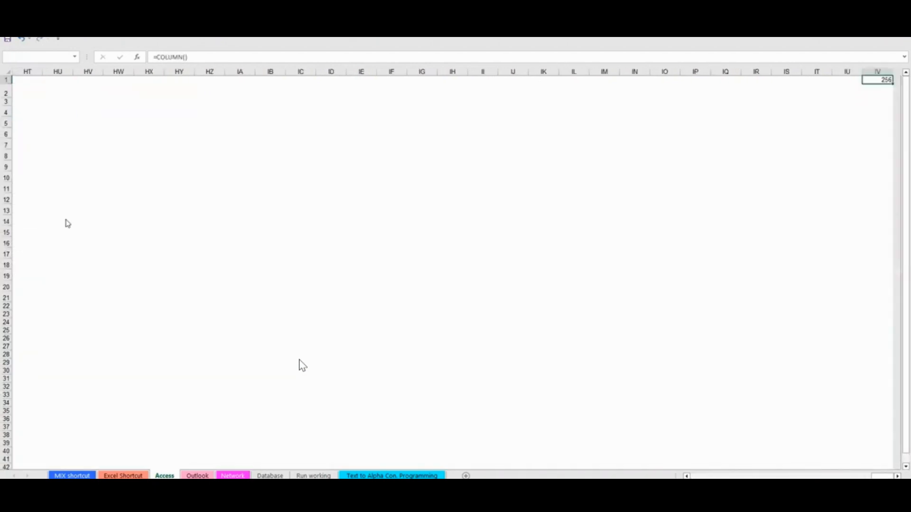
{"action": "key", "text": "ctrl+w"}
{"action": "key", "text": "Return"}
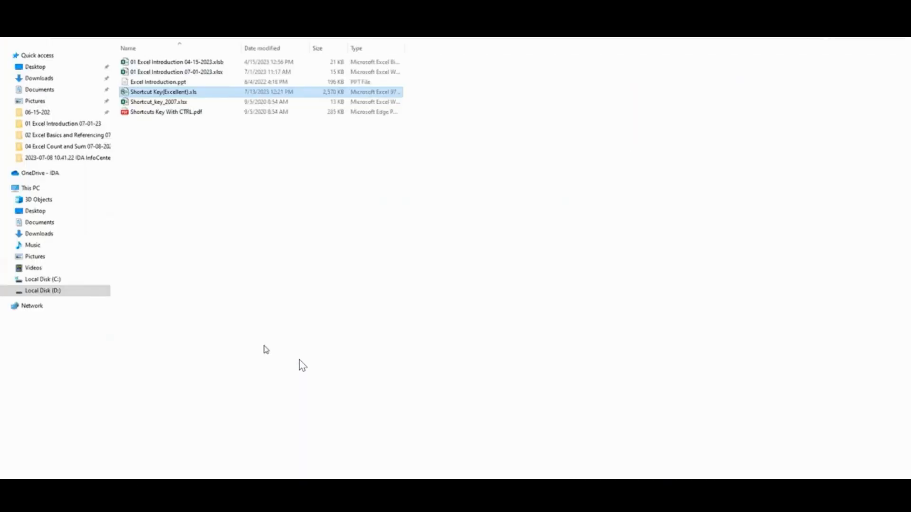
Step: Compare the old version .xls row 112 with the new default .xlsx row 113 in the extension table
{"action": "left_click_drag", "start_coordinate": [487, 239], "coordinate": [878, 235]}
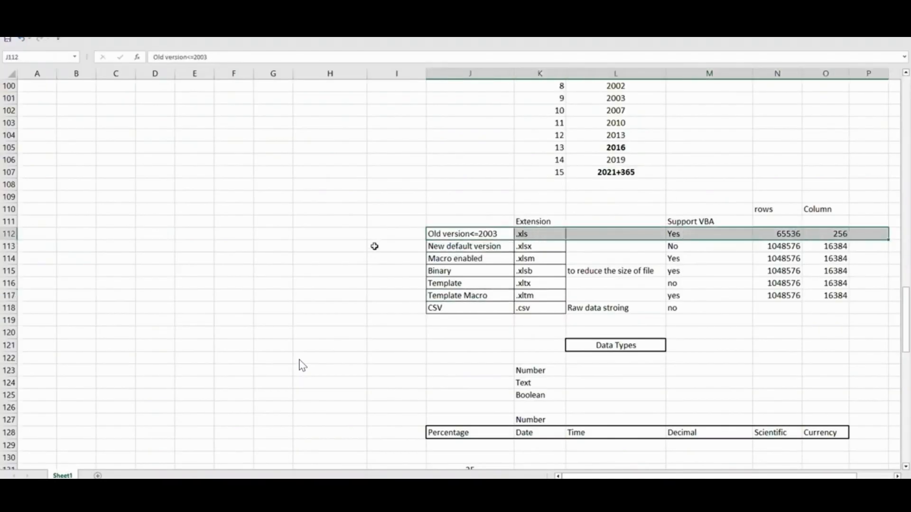
{"action": "left_click_drag", "start_coordinate": [375, 245], "coordinate": [524, 246]}
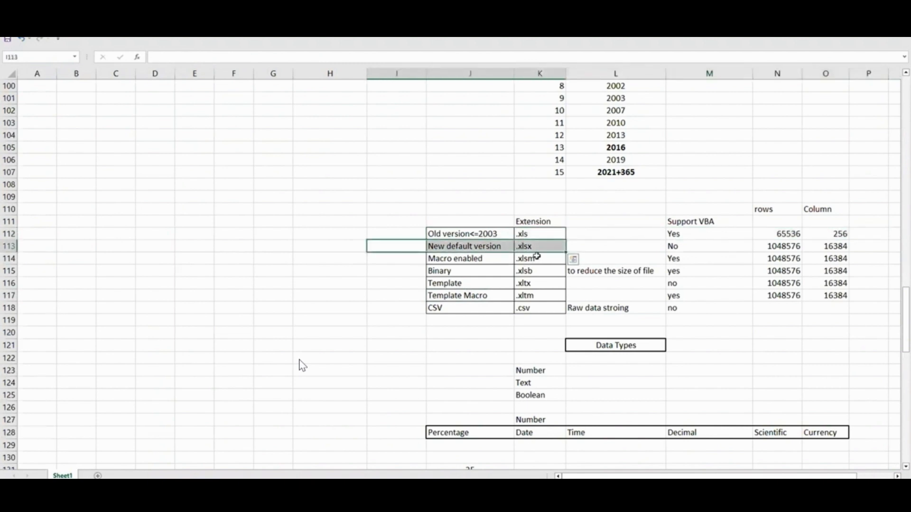
{"action": "left_click", "coordinate": [538, 247]}
{"action": "left_click_drag", "start_coordinate": [541, 246], "coordinate": [431, 246]}
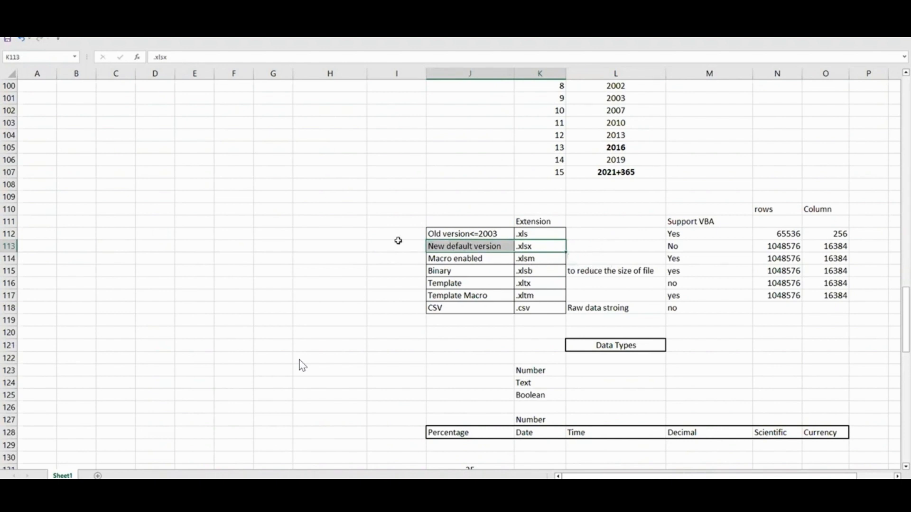
Step: Check the default file type offered when saving the workbook under a new name, and return to the sheet without saving
{"action": "left_click", "coordinate": [13, 25]}
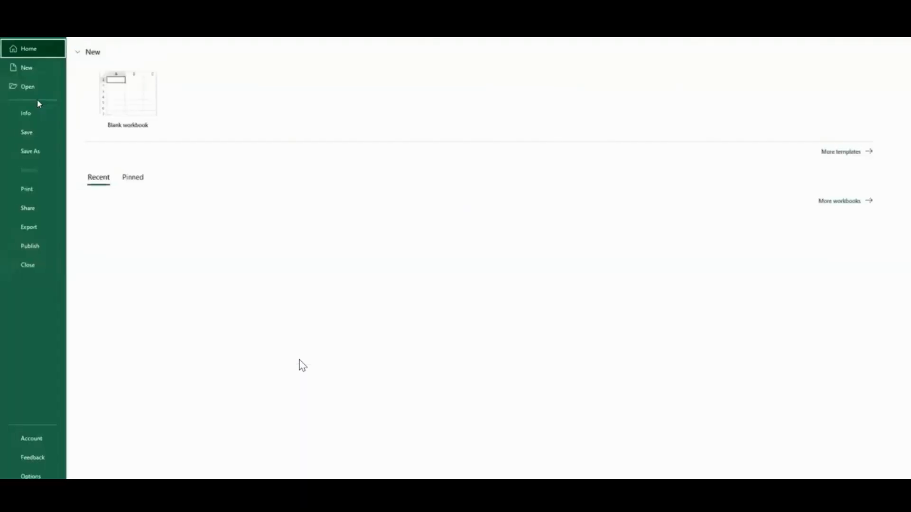
{"action": "left_click", "coordinate": [24, 151]}
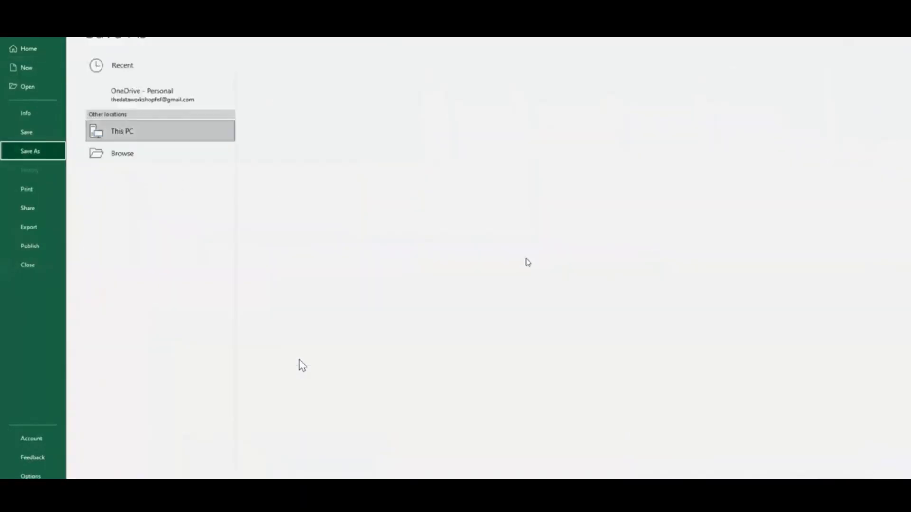
{"action": "left_click", "coordinate": [122, 178]}
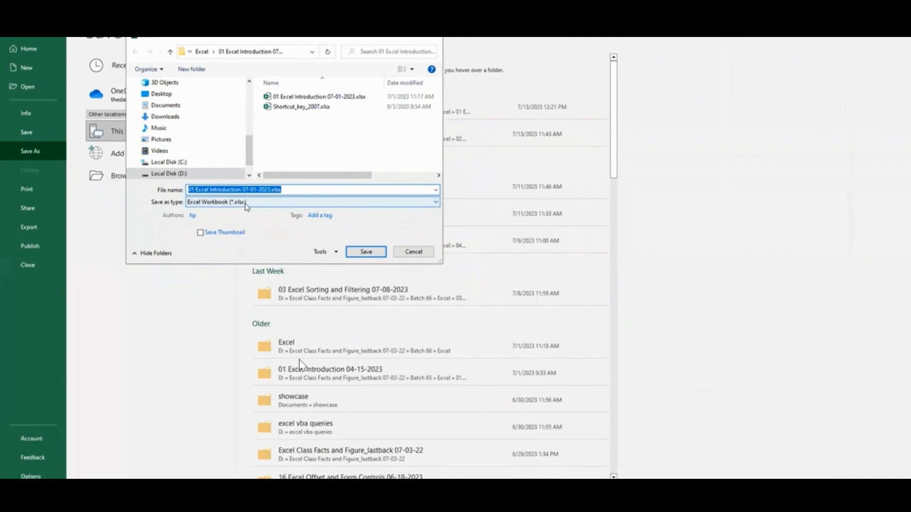
{"action": "left_click", "coordinate": [435, 205]}
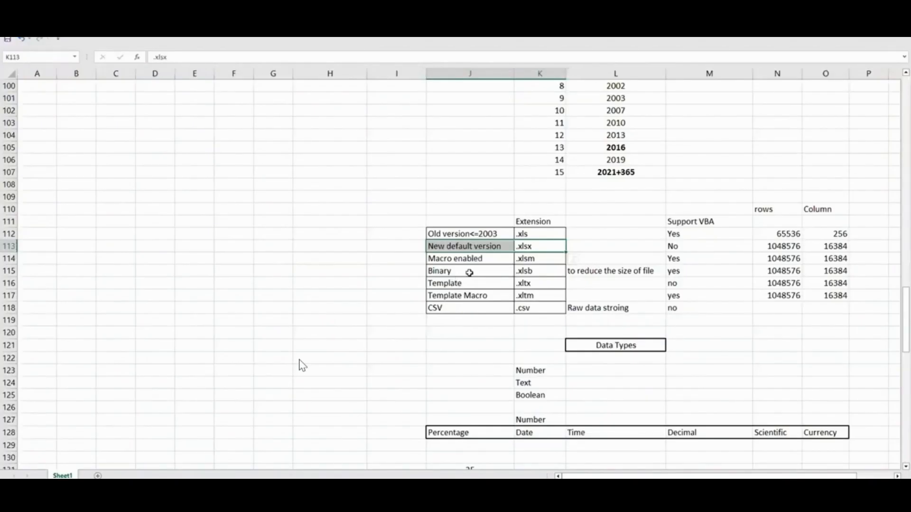
Step: Compare the Support VBA entries of the new default .xlsx row 113 and the macro enabled .xlsm row 114
{"action": "left_click_drag", "start_coordinate": [394, 261], "coordinate": [901, 251]}
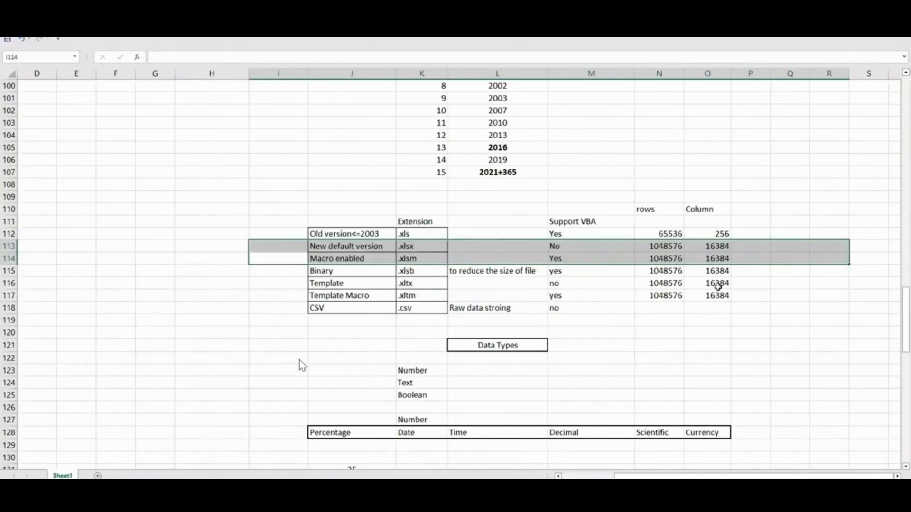
{"action": "left_click", "coordinate": [574, 306]}
{"action": "left_click", "coordinate": [587, 223]}
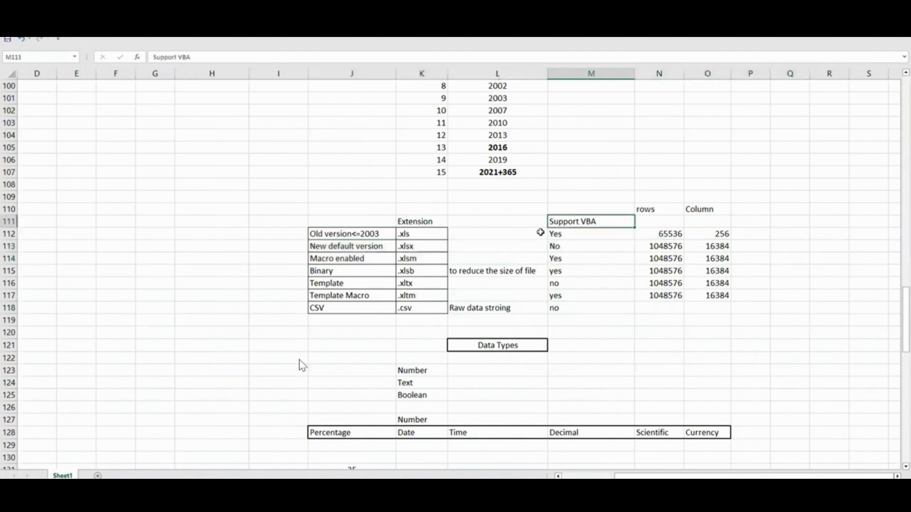
{"action": "left_click_drag", "start_coordinate": [281, 260], "coordinate": [733, 260]}
{"action": "left_click", "coordinate": [328, 271]}
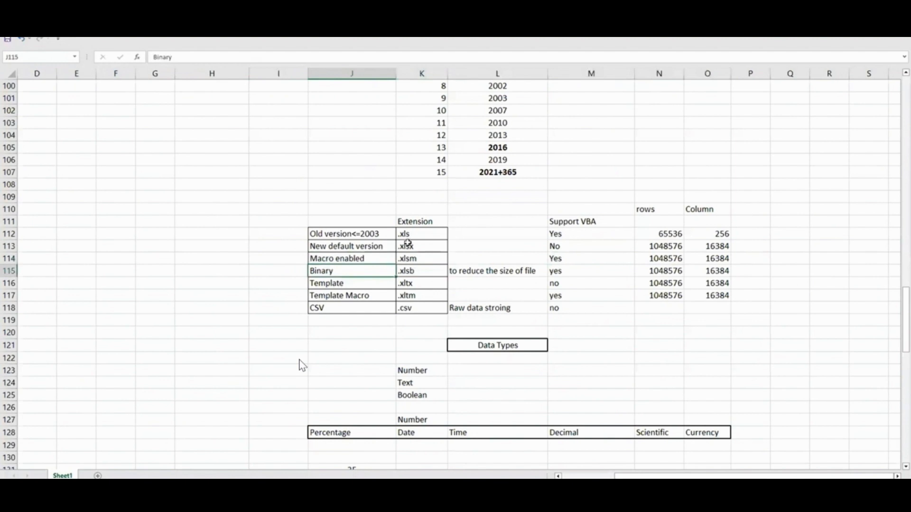
{"action": "left_click_drag", "start_coordinate": [291, 248], "coordinate": [819, 248]}
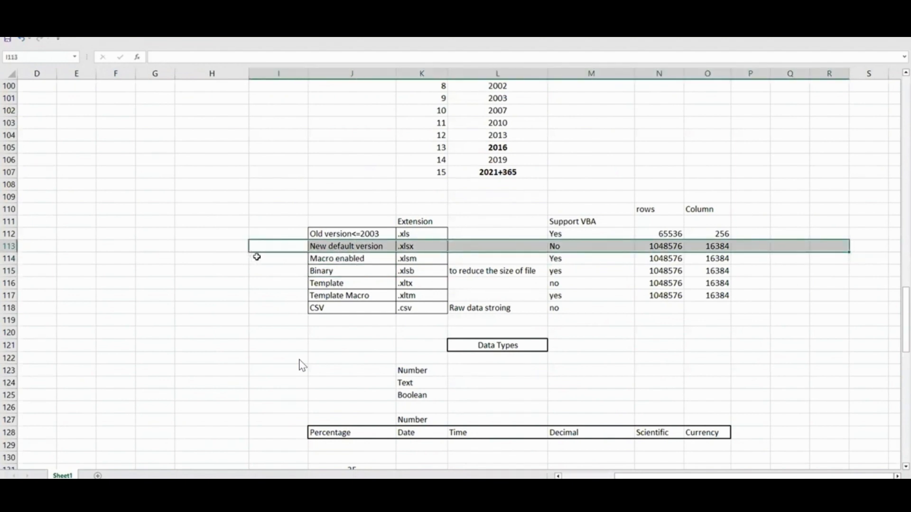
{"action": "left_click", "coordinate": [417, 258]}
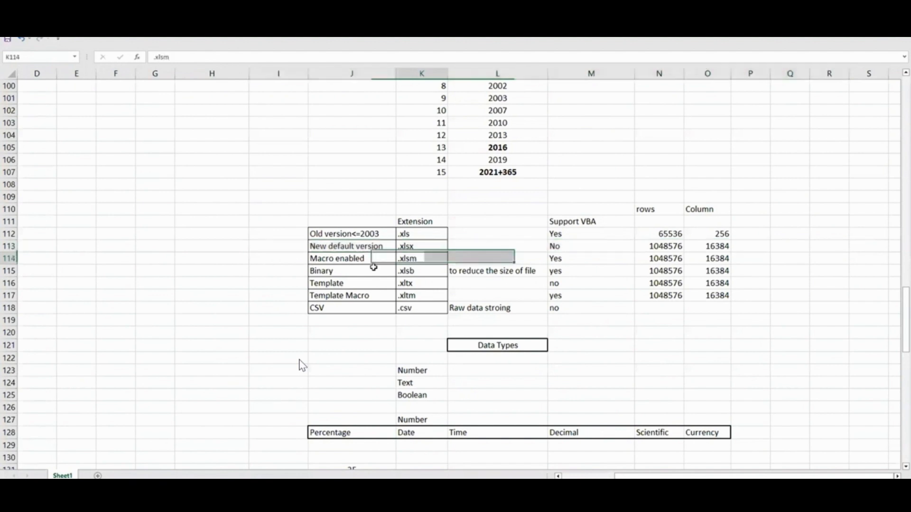
Step: Look through the list of file types available for saving a copy of the workbook and cancel without saving
{"action": "left_click", "coordinate": [13, 29]}
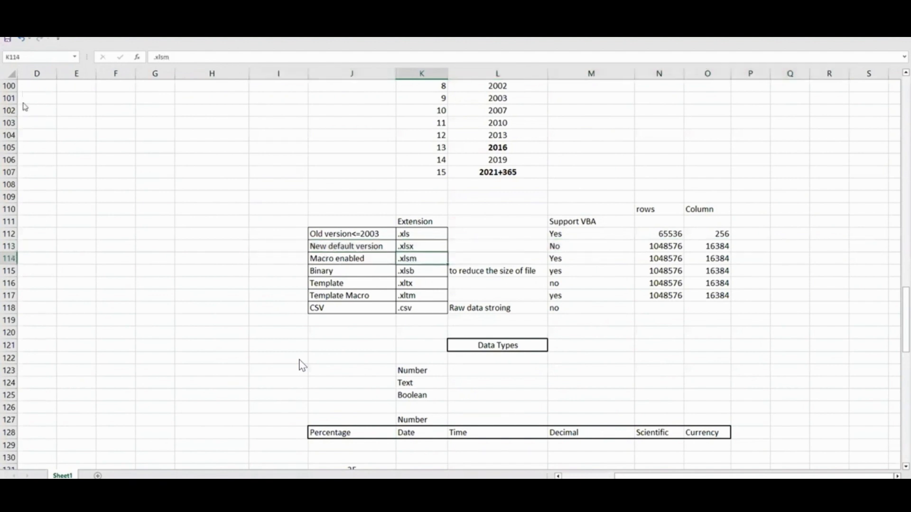
{"action": "left_click", "coordinate": [31, 154]}
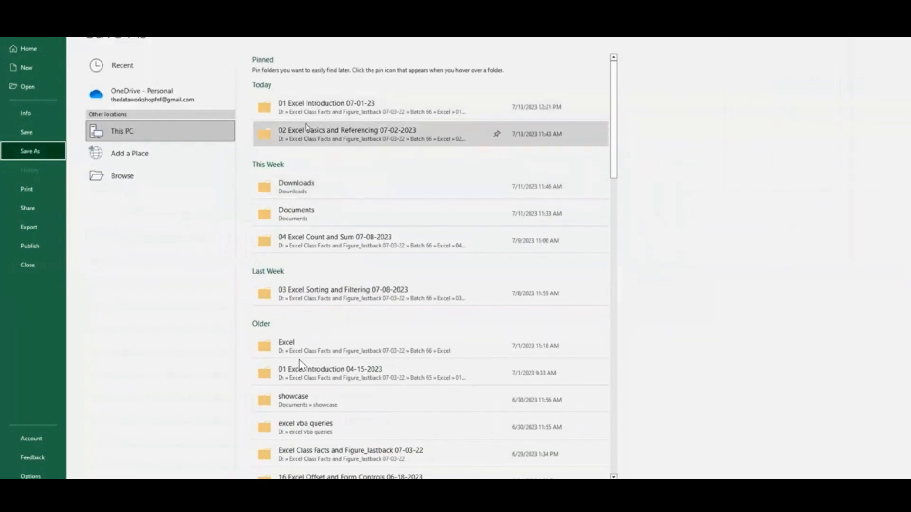
{"action": "left_click", "coordinate": [114, 183]}
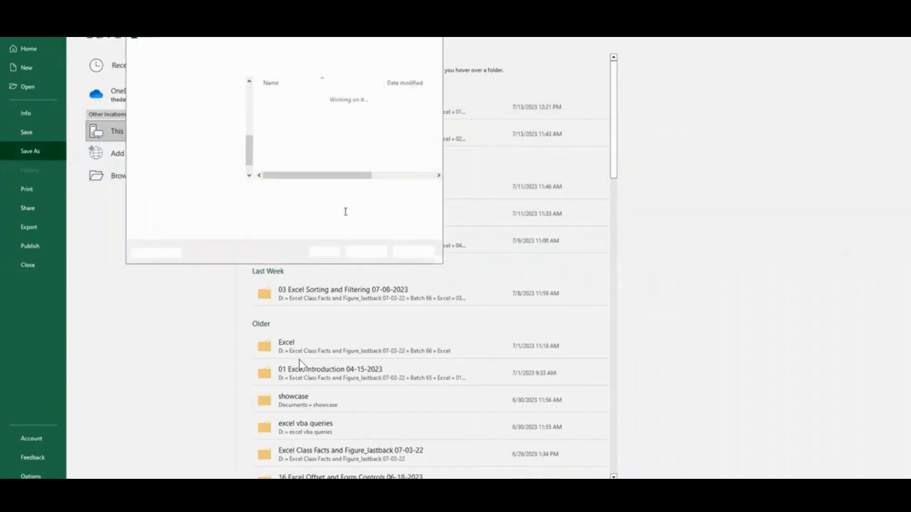
{"action": "left_click", "coordinate": [218, 202]}
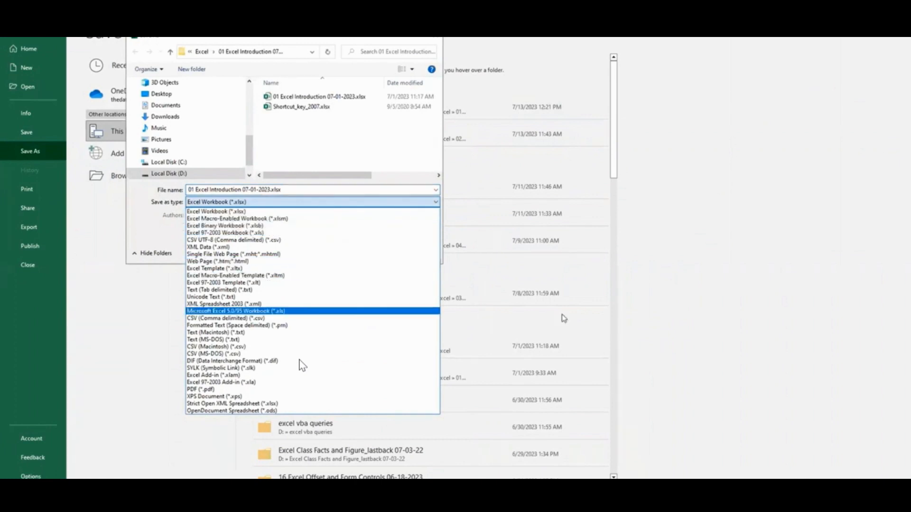
{"action": "key", "text": "Escape"}
{"action": "key", "text": "Escape"}
{"action": "key", "text": "Escape"}
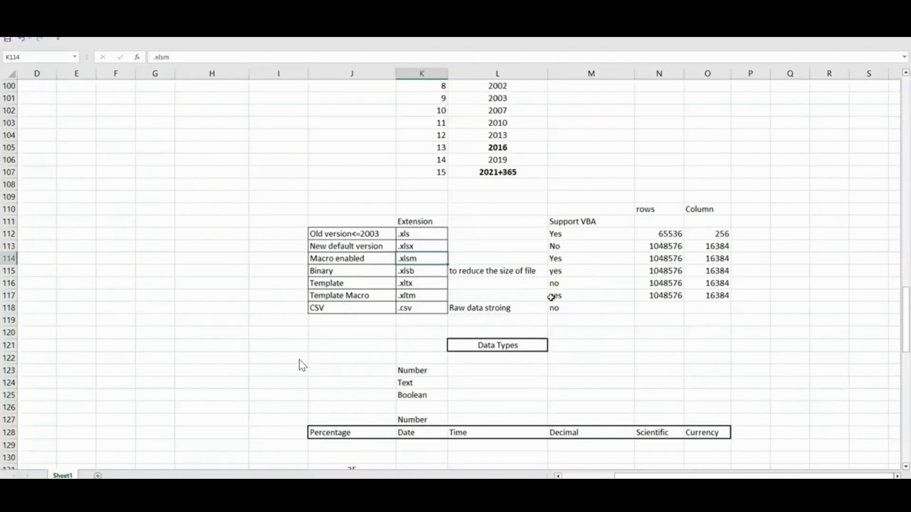
Step: Examine the Binary .xlsb row 115, including its file size note, VBA support and row and column limits
{"action": "left_click", "coordinate": [332, 273]}
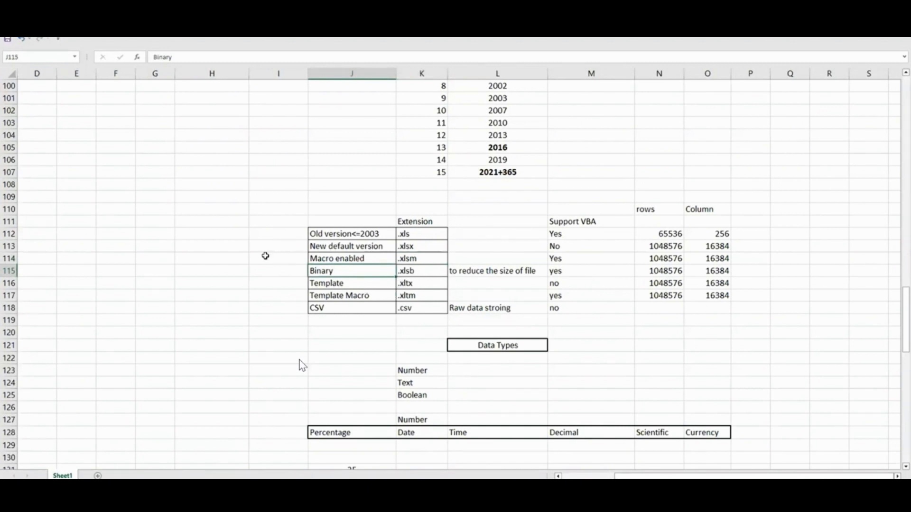
{"action": "left_click_drag", "start_coordinate": [159, 207], "coordinate": [163, 298]}
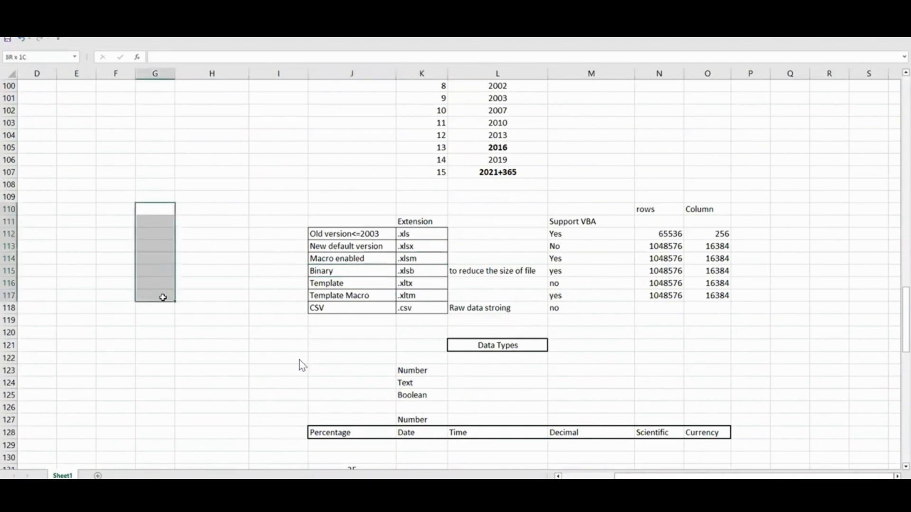
{"action": "left_click_drag", "start_coordinate": [295, 274], "coordinate": [742, 272]}
{"action": "left_click", "coordinate": [319, 332]}
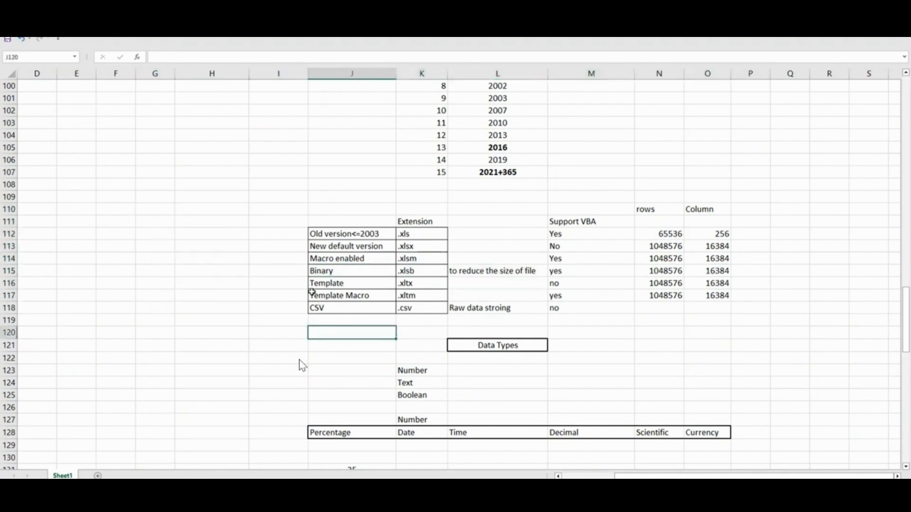
{"action": "left_click", "coordinate": [285, 274]}
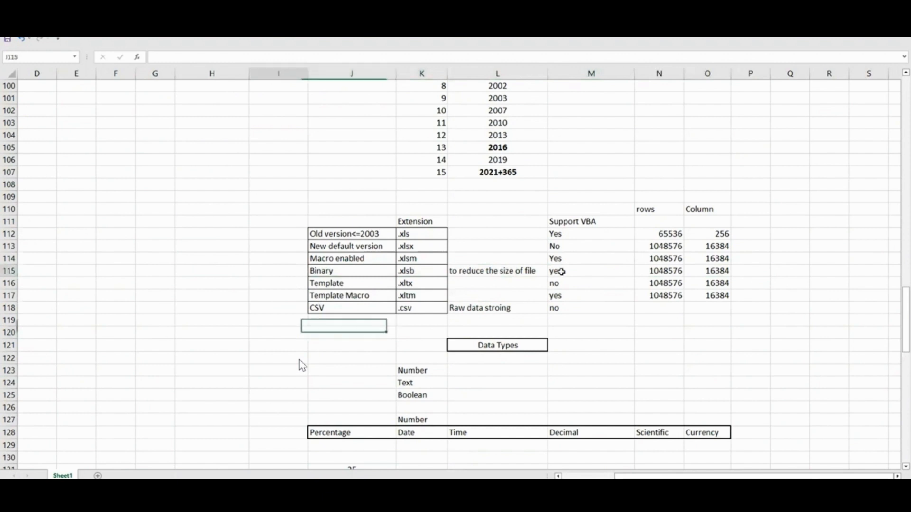
{"action": "left_click_drag", "start_coordinate": [562, 272], "coordinate": [795, 270]}
Step: Enter the example file size 25MB in cell Q120 and clear the cell again
{"action": "left_click", "coordinate": [791, 329]}
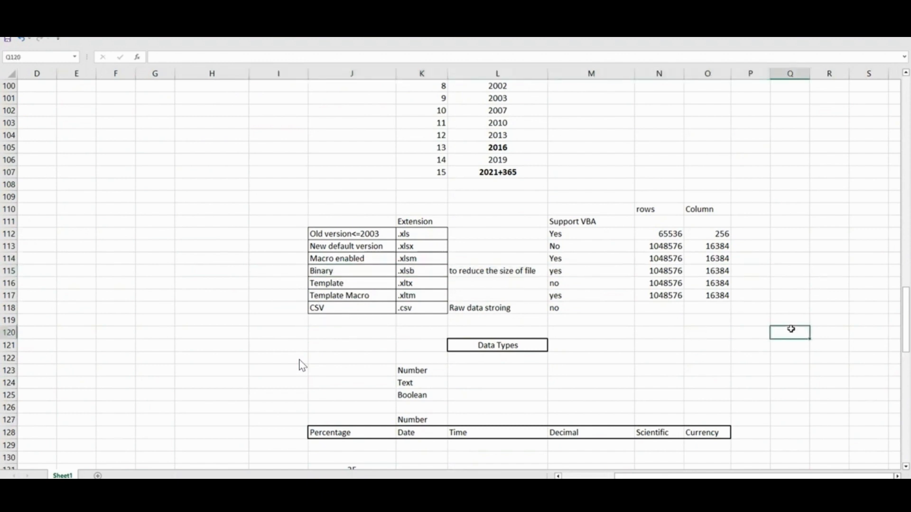
{"action": "type", "text": "25MB"}
{"action": "key", "text": "Return"}
{"action": "left_click", "coordinate": [791, 328]}
{"action": "key", "text": "Delete"}
Step: Review the Binary, Template and Template Macro rows 115 to 117 of the extension table
{"action": "left_click_drag", "start_coordinate": [280, 276], "coordinate": [768, 273]}
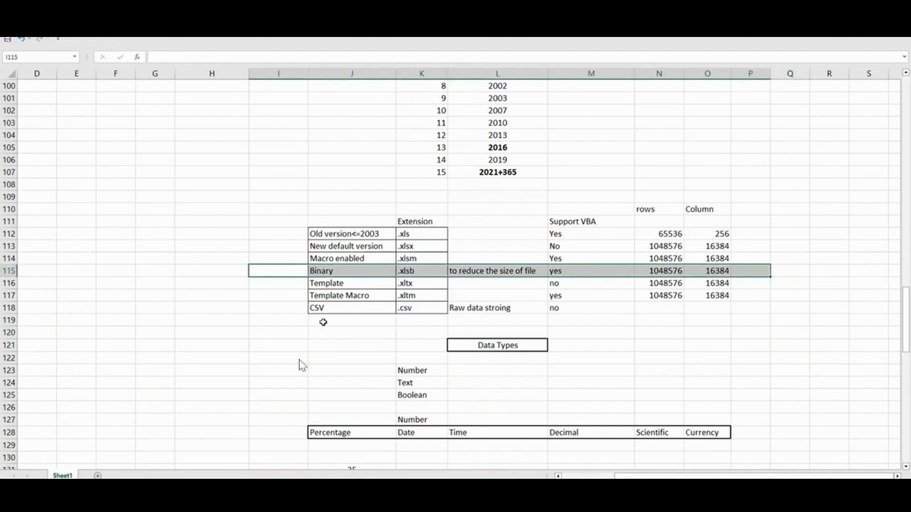
{"action": "left_click", "coordinate": [389, 333]}
{"action": "left_click_drag", "start_coordinate": [274, 287], "coordinate": [759, 286]}
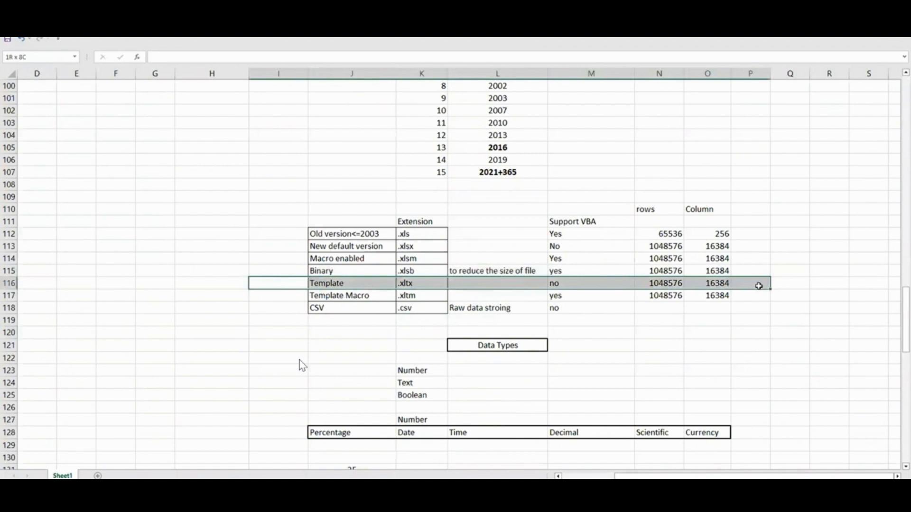
{"action": "left_click", "coordinate": [332, 319]}
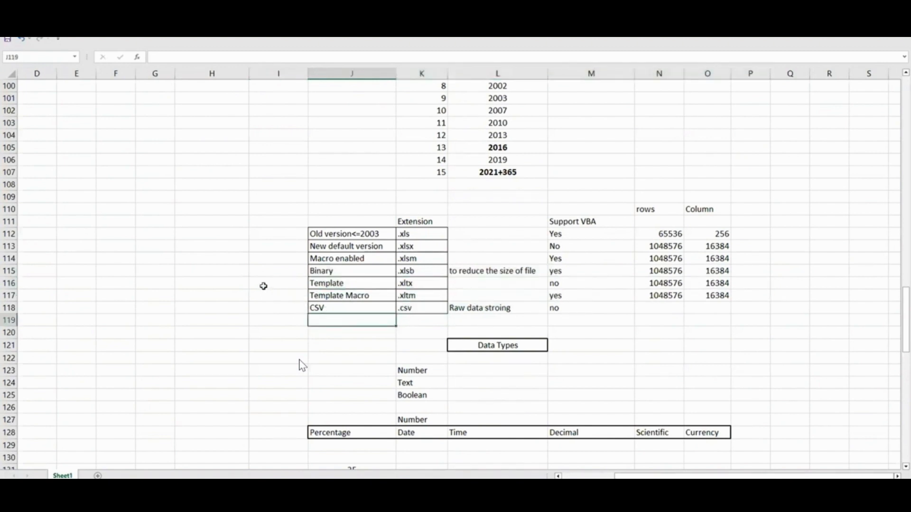
{"action": "left_click_drag", "start_coordinate": [262, 287], "coordinate": [835, 284]}
{"action": "left_click_drag", "start_coordinate": [277, 298], "coordinate": [593, 309]}
{"action": "left_click", "coordinate": [382, 372]}
Step: Highlight the Template and Template Macro rows, I116:O117, with a yellow fill
{"action": "left_click_drag", "start_coordinate": [280, 296], "coordinate": [723, 280]}
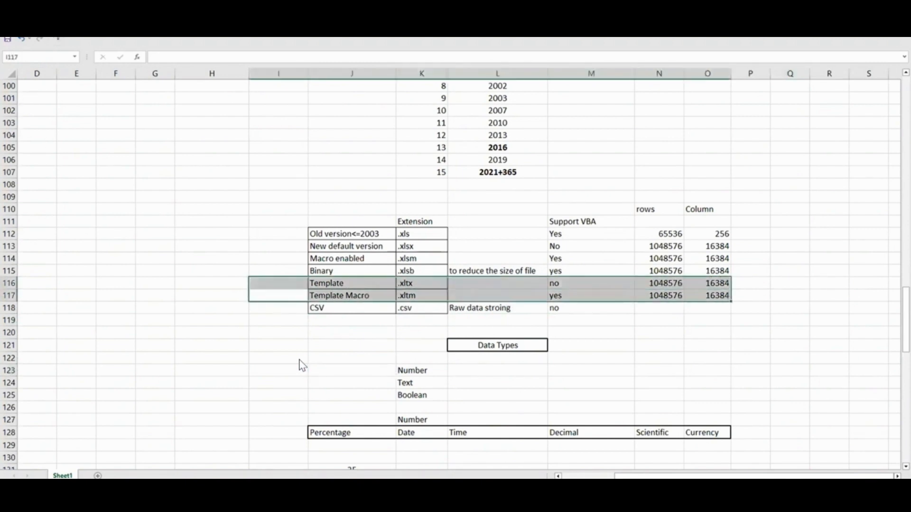
{"action": "left_click", "coordinate": [46, 26]}
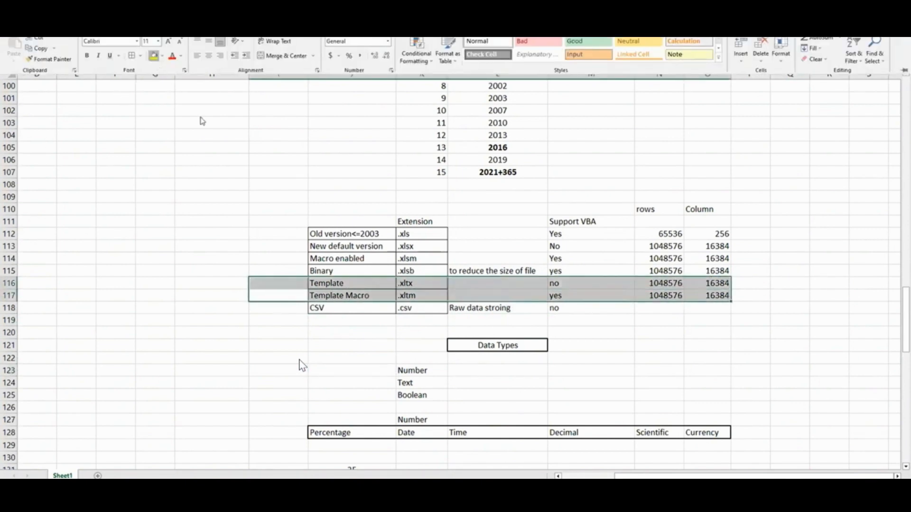
{"action": "left_click", "coordinate": [154, 55]}
{"action": "left_click", "coordinate": [353, 270]}
{"action": "left_click", "coordinate": [371, 319]}
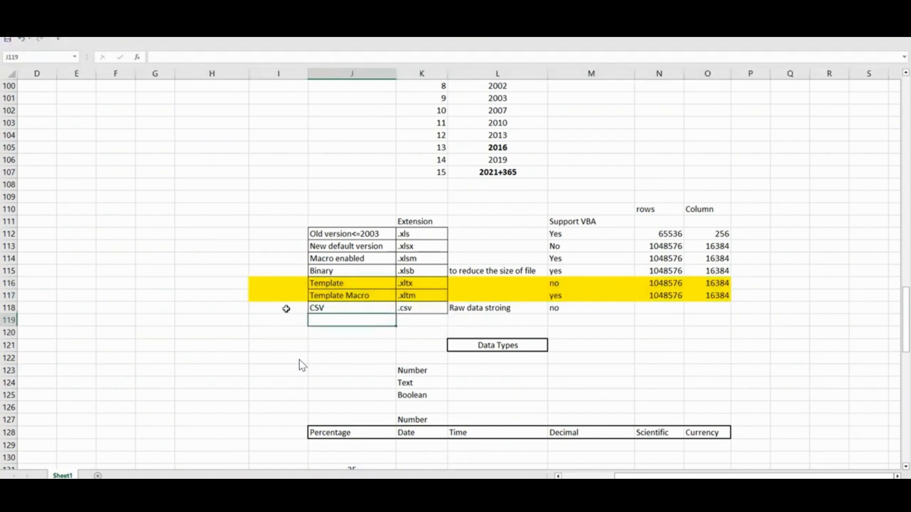
Step: Examine the CSV row 118 of the extension table, including its raw data note and VBA support
{"action": "left_click_drag", "start_coordinate": [271, 307], "coordinate": [746, 309]}
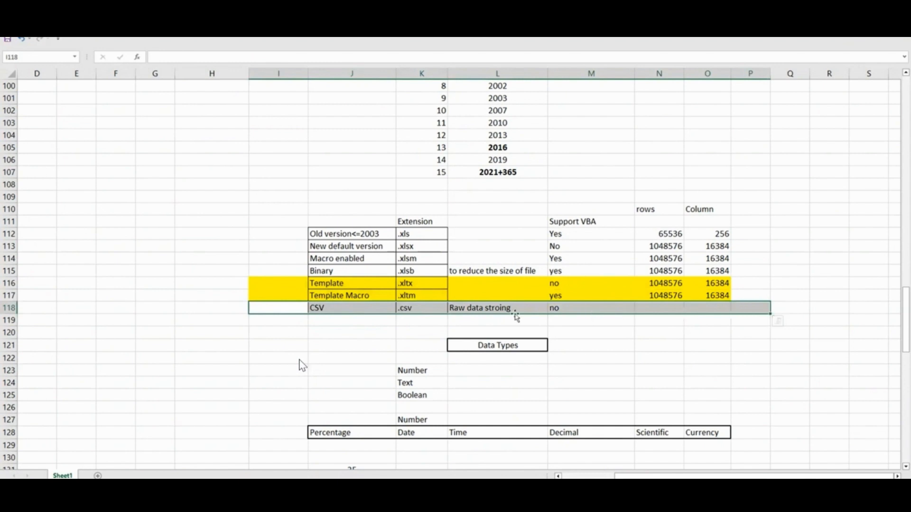
{"action": "left_click_drag", "start_coordinate": [66, 106], "coordinate": [323, 392]}
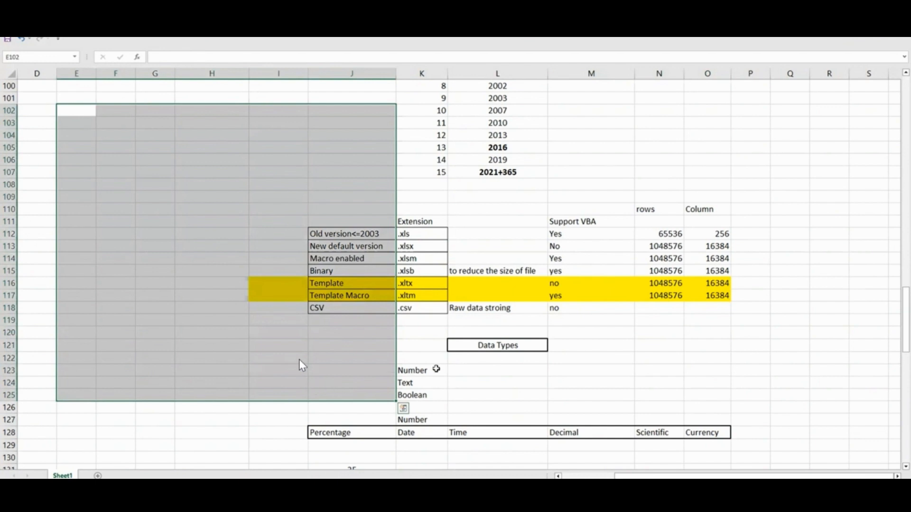
{"action": "left_click", "coordinate": [461, 363]}
{"action": "left_click_drag", "start_coordinate": [271, 311], "coordinate": [716, 310]}
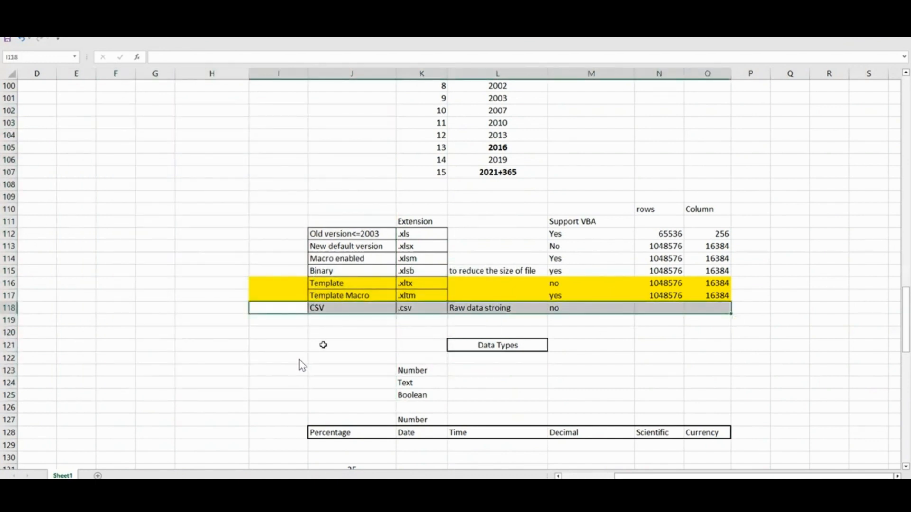
{"action": "left_click", "coordinate": [306, 309]}
{"action": "left_click_drag", "start_coordinate": [536, 309], "coordinate": [835, 309]}
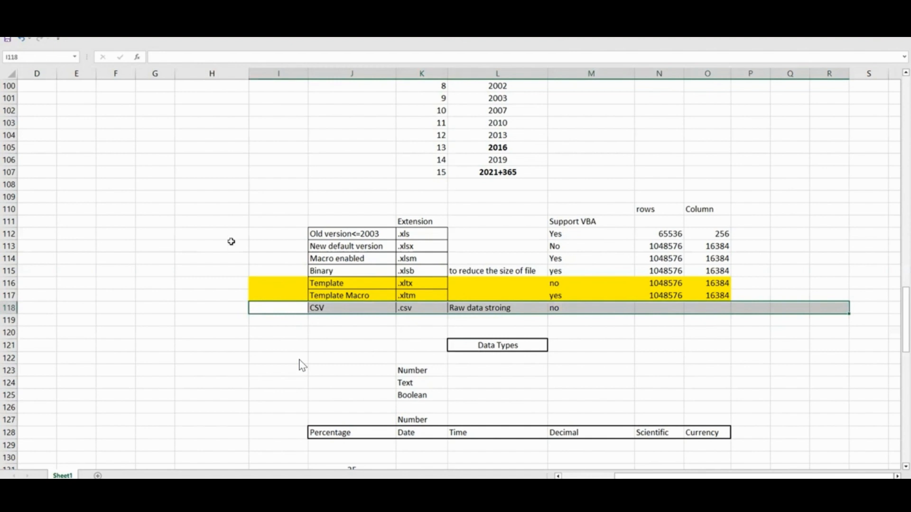
Step: List the file types CSV, PDF, Excel and word in cells H111 to H114
{"action": "left_click", "coordinate": [204, 224]}
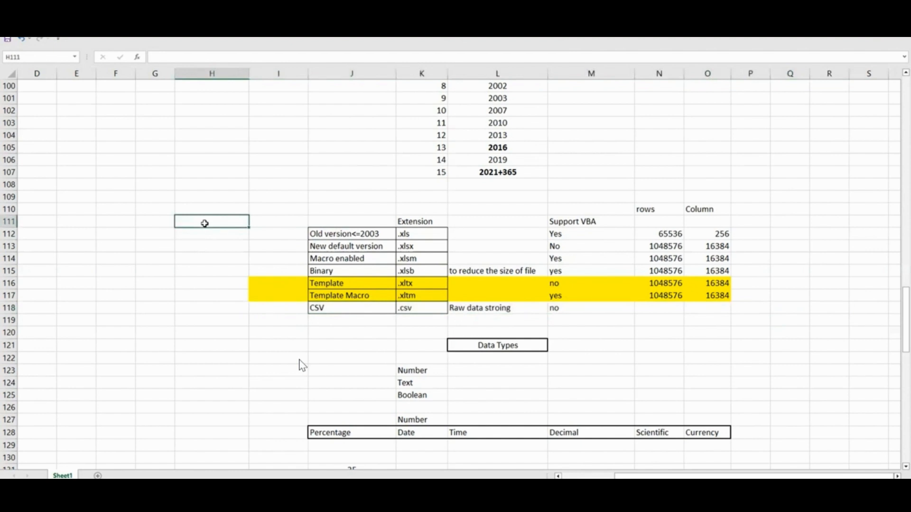
{"action": "type", "text": "CSV"}
{"action": "key", "text": "Return"}
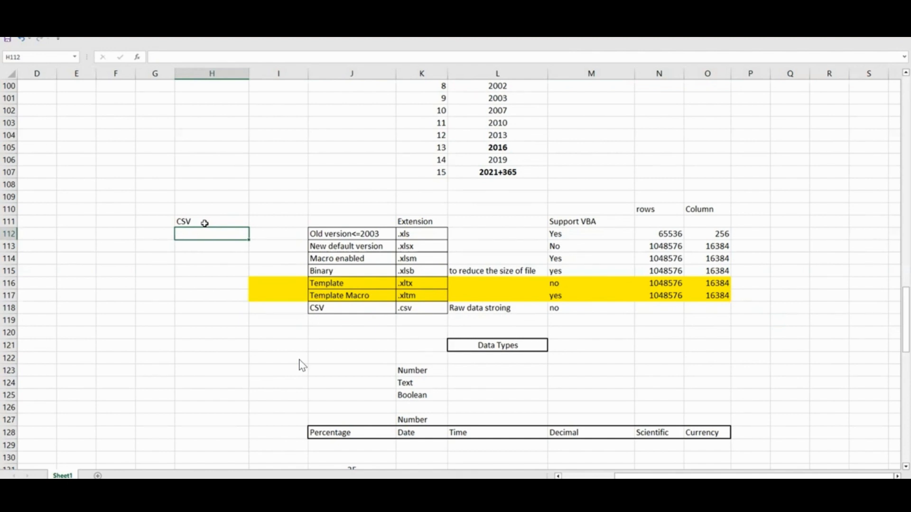
{"action": "type", "text": "PDF"}
{"action": "key", "text": "Return"}
{"action": "type", "text": "ExcelWor"}
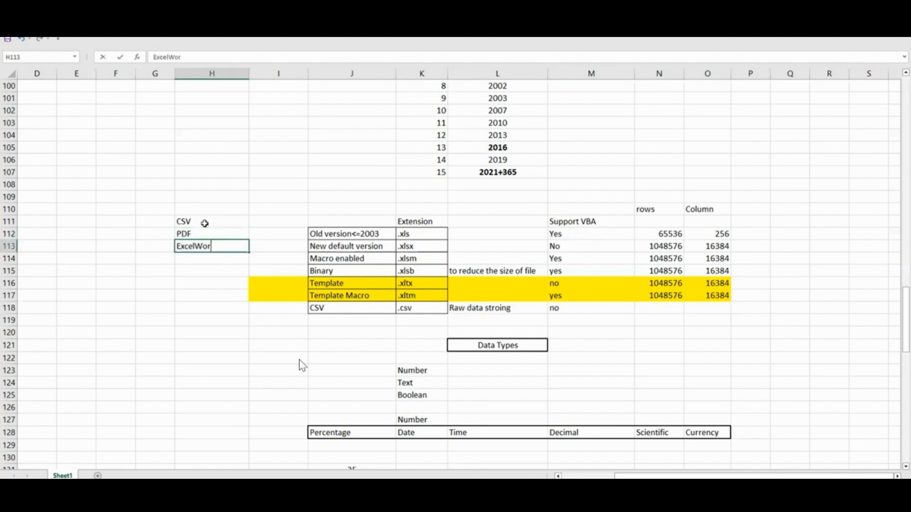
{"action": "key", "text": "BackSpace"}
{"action": "key", "text": "BackSpace"}
{"action": "key", "text": "Return"}
{"action": "type", "text": "word"}
{"action": "key", "text": "Return"}
Step: Review the file type list in H111:H114 by selecting it, and return to the Excel entry in H113
{"action": "key", "text": "Up"}
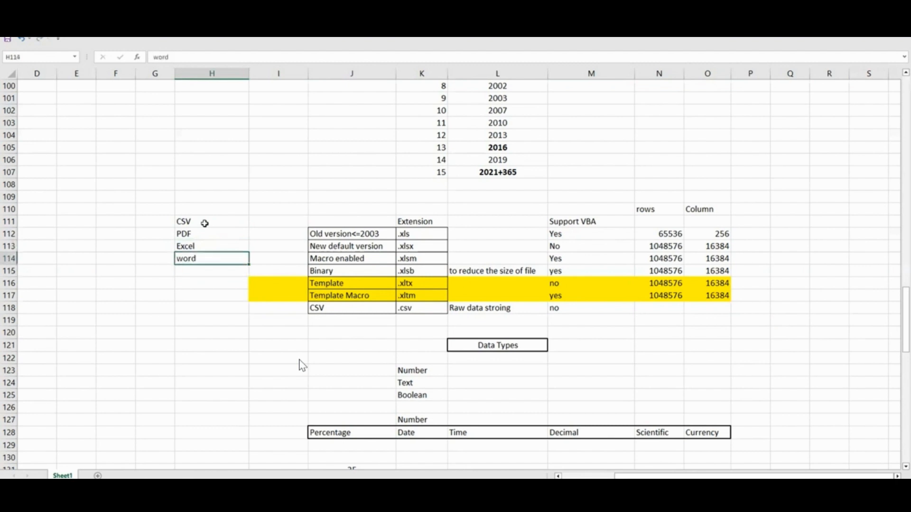
{"action": "key", "text": "shift+Up"}
{"action": "key", "text": "shift+Up"}
{"action": "key", "text": "shift+Up"}
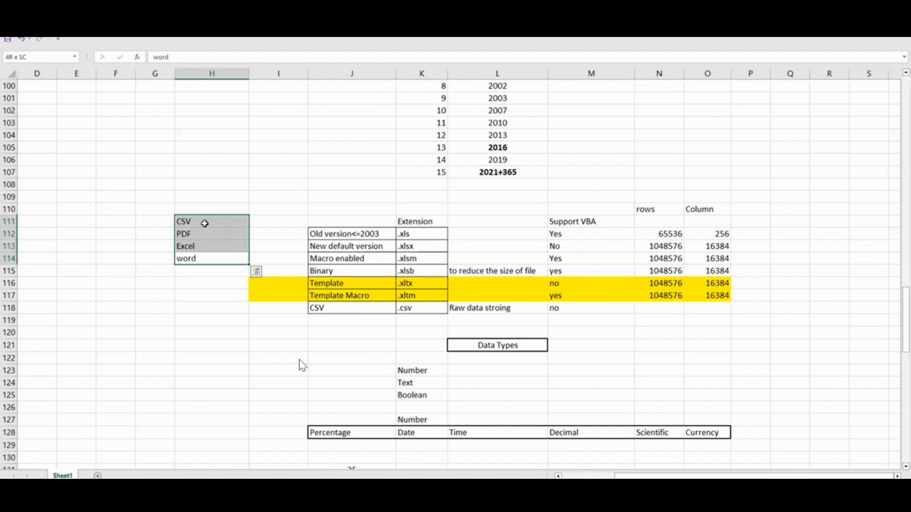
{"action": "key", "text": "Up"}
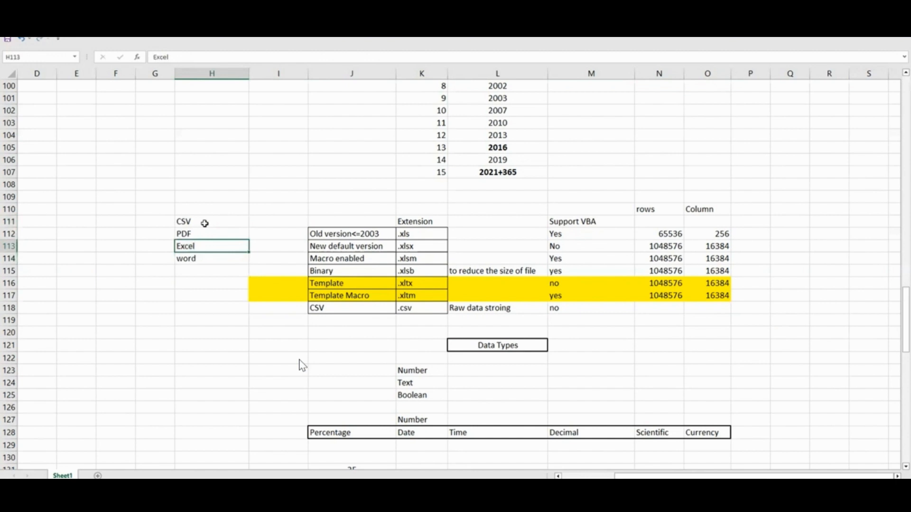
Step: Review the file type list in H111:H114 and the extension table, picking out the New default version, Macro enabled, Binary and CSV entries
{"action": "key", "text": "Up"}
{"action": "key", "text": "Up"}
{"action": "key", "text": "ctrl+shift+Down"}
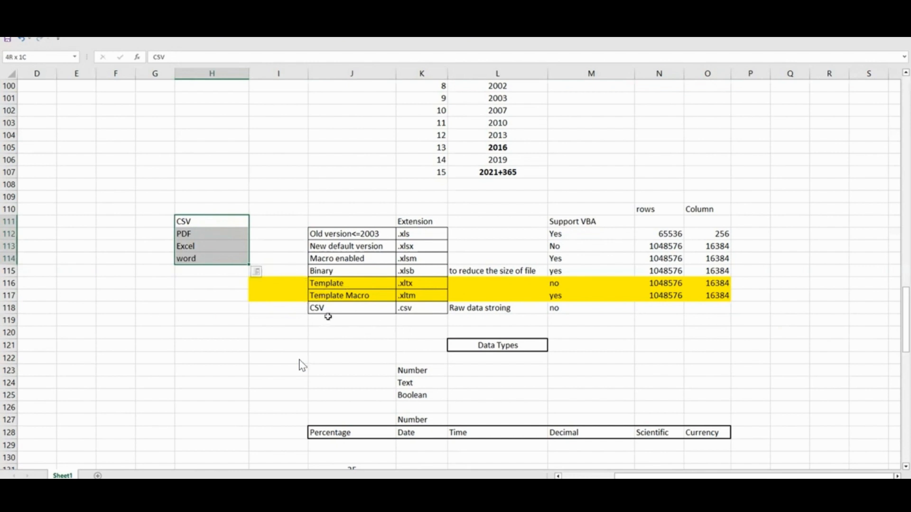
{"action": "left_click_drag", "start_coordinate": [361, 222], "coordinate": [736, 299]}
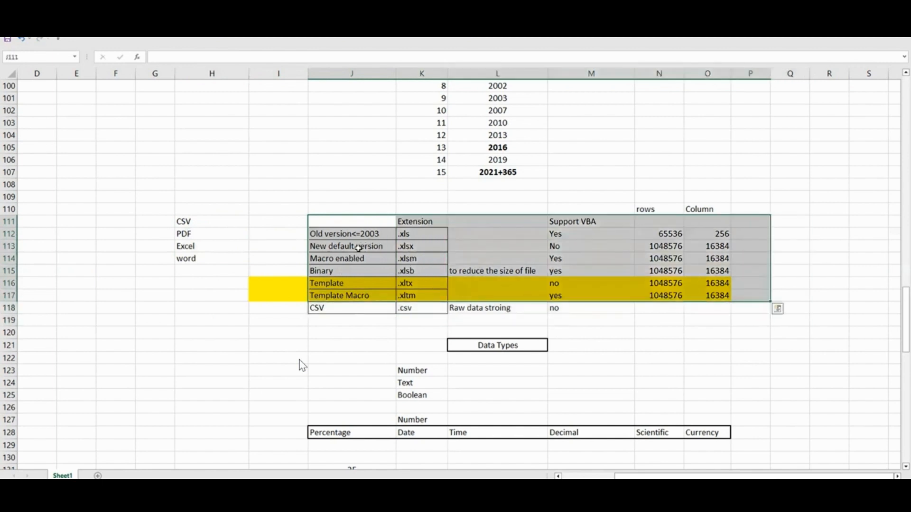
{"action": "left_click_drag", "start_coordinate": [358, 248], "coordinate": [777, 305]}
{"action": "left_click_drag", "start_coordinate": [356, 242], "coordinate": [338, 271]}
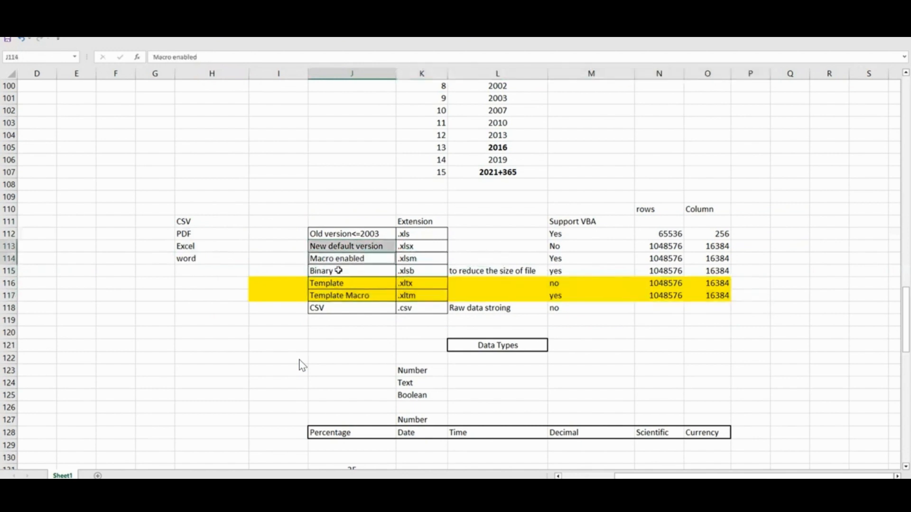
{"action": "left_click", "coordinate": [338, 271], "text": "ctrl"}
{"action": "left_click", "coordinate": [345, 312], "text": "ctrl"}
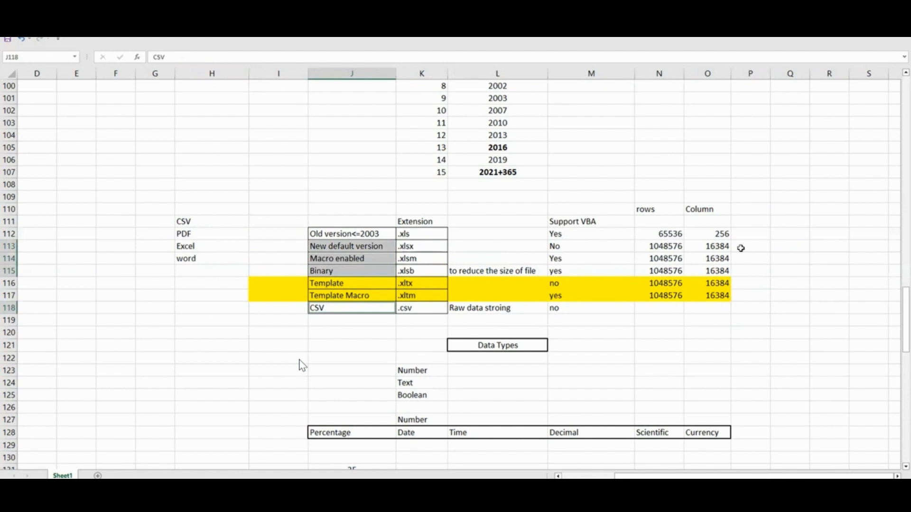
Step: Examine the VBA support and the row and column limits of the .xlsx and .xlsm formats in rows 113 and 114
{"action": "left_click", "coordinate": [818, 248]}
{"action": "left_click_drag", "start_coordinate": [639, 248], "coordinate": [624, 248]}
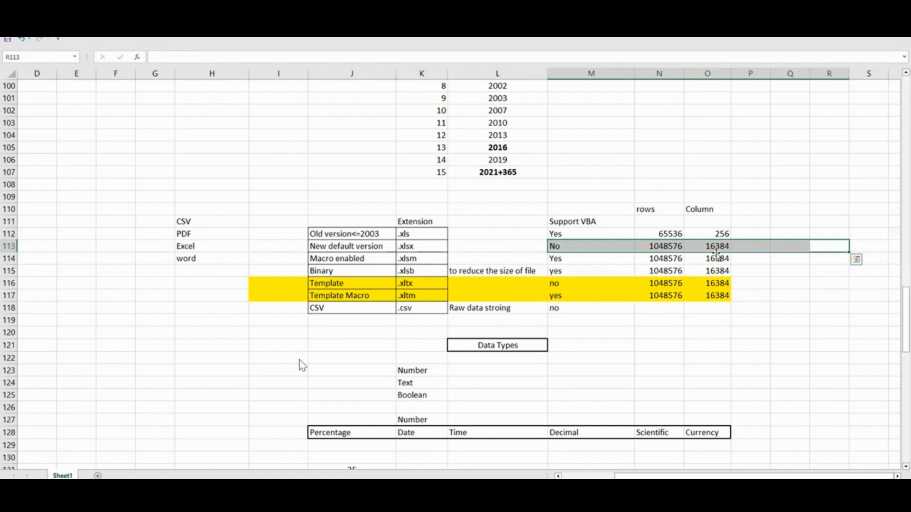
{"action": "left_click", "coordinate": [738, 285]}
{"action": "left_click", "coordinate": [758, 249]}
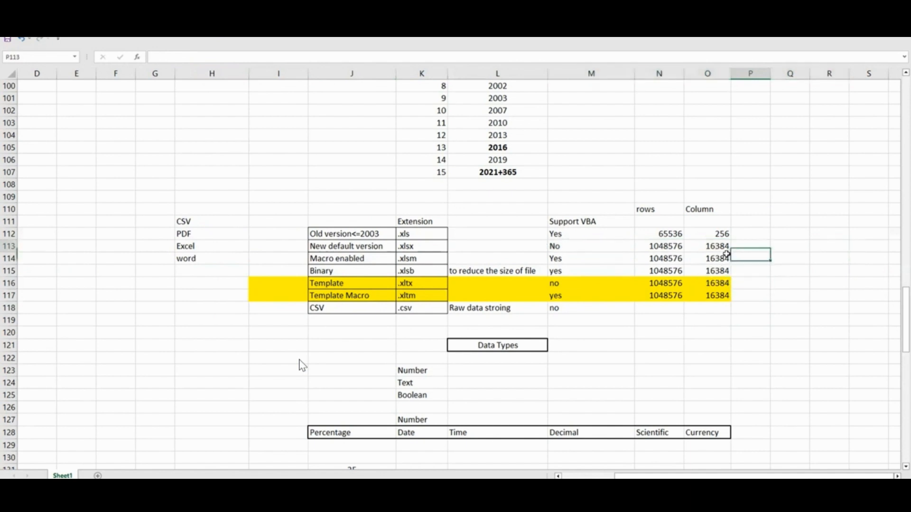
{"action": "left_click_drag", "start_coordinate": [733, 250], "coordinate": [478, 256]}
{"action": "scroll", "coordinate": [549, 290], "scroll_direction": "down", "scroll_amount": 1}
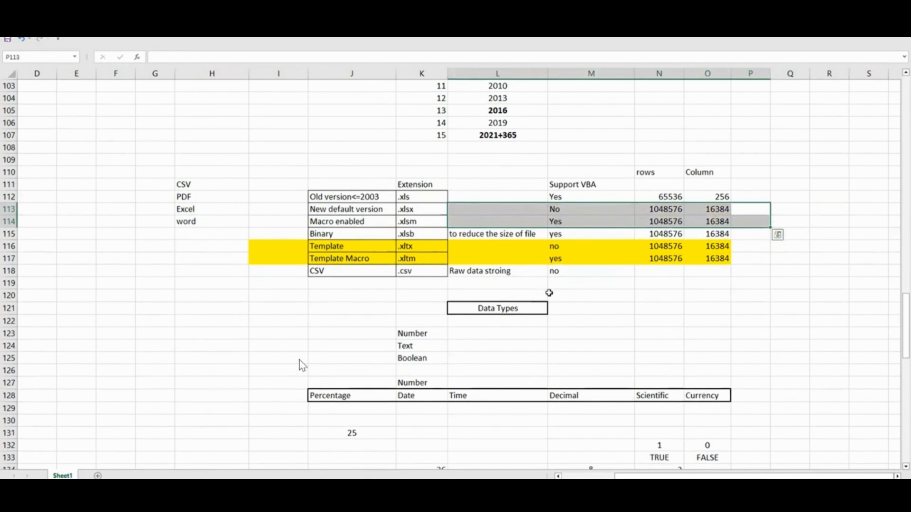
{"action": "scroll", "coordinate": [549, 293], "scroll_direction": "down", "scroll_amount": 1}
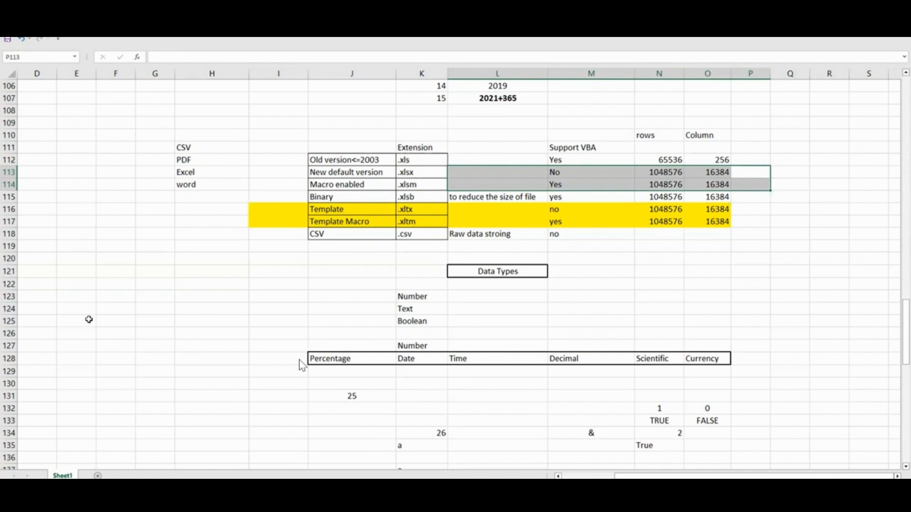
Step: Expand the ribbon and look through the number format categories for the empty cell G124 without applying any
{"action": "left_click", "coordinate": [138, 306]}
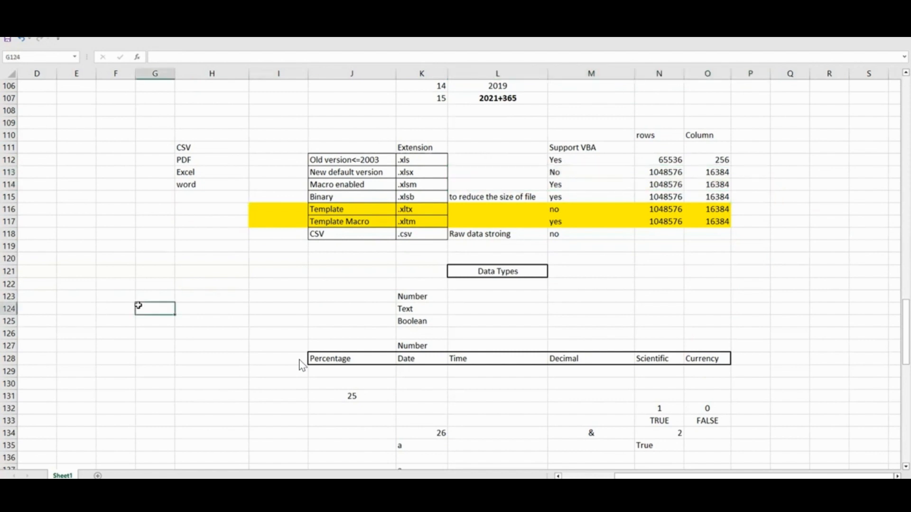
{"action": "key", "text": "ctrl+F1"}
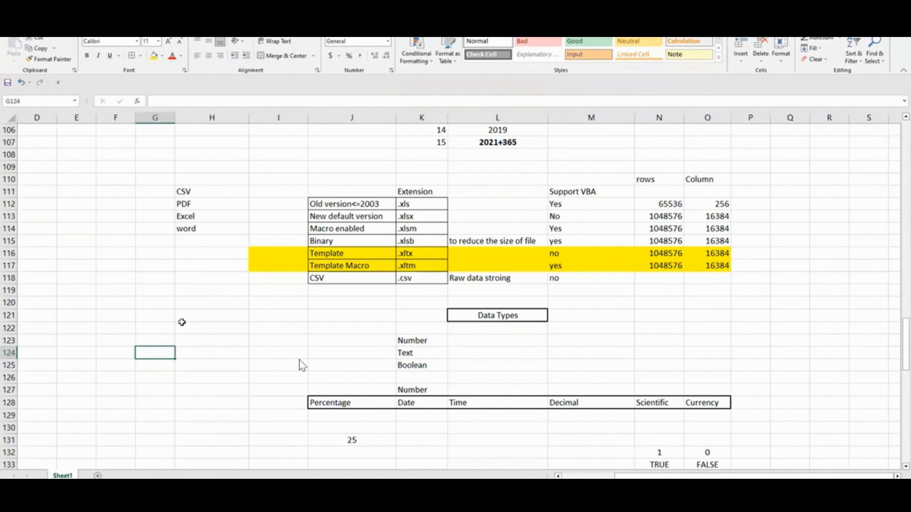
{"action": "key", "text": "ctrl+1"}
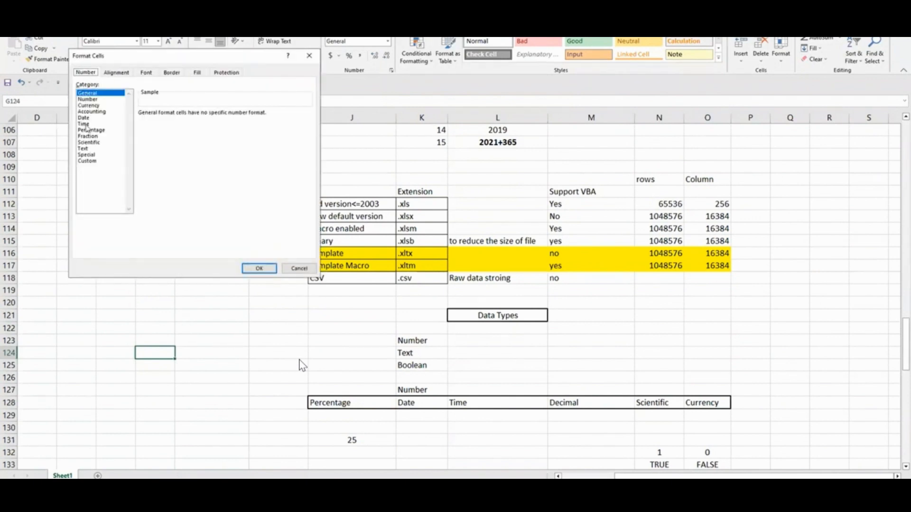
{"action": "left_click_drag", "start_coordinate": [189, 59], "coordinate": [536, 75]}
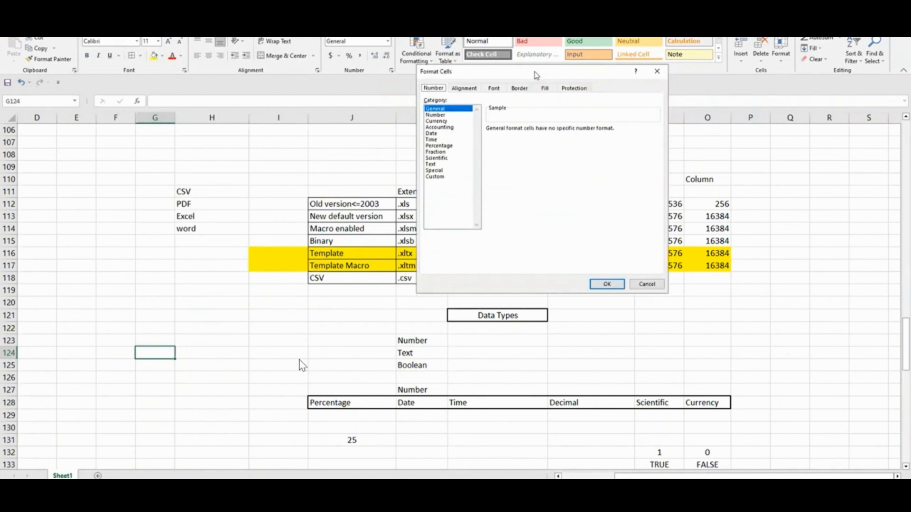
{"action": "left_click", "coordinate": [647, 283]}
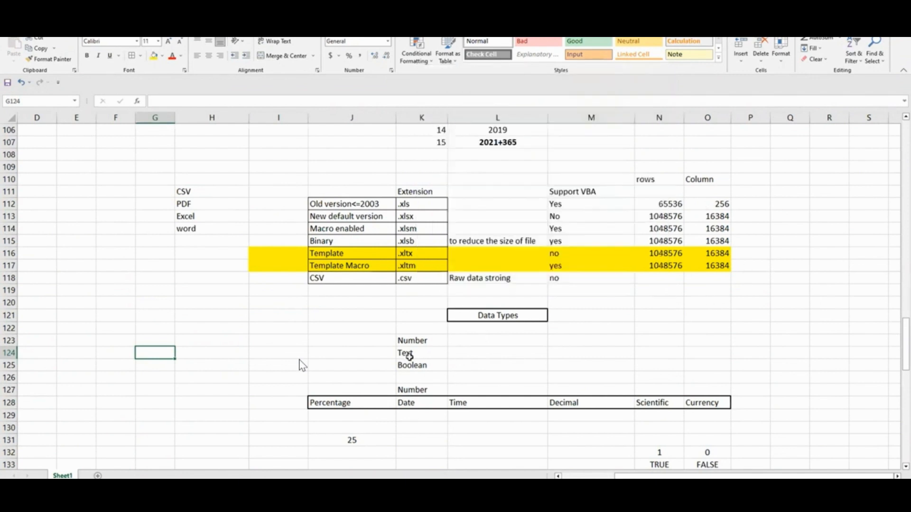
{"action": "left_click", "coordinate": [345, 353]}
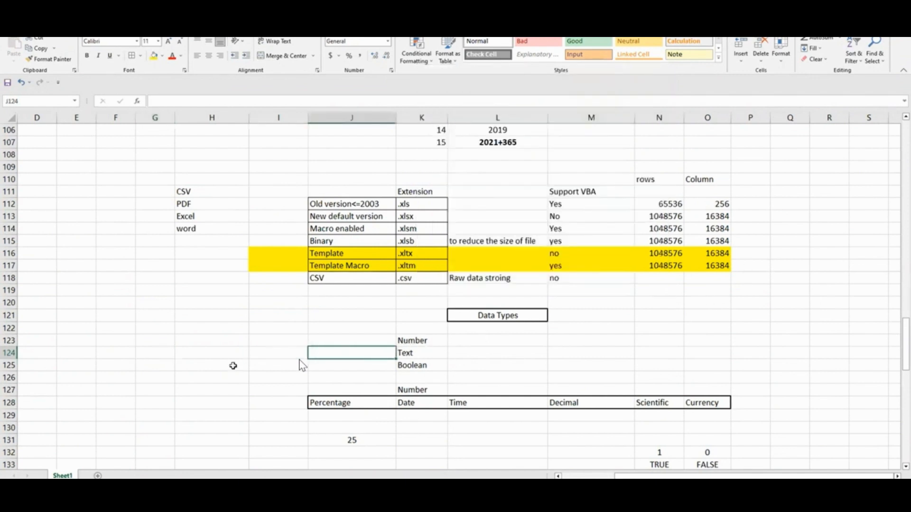
Step: Examine the number subtypes in row 128, from Percentage and Date through Time, Decimal, Scientific and Currency
{"action": "scroll", "coordinate": [233, 366], "scroll_direction": "down", "scroll_amount": 2}
{"action": "left_click", "coordinate": [424, 329]}
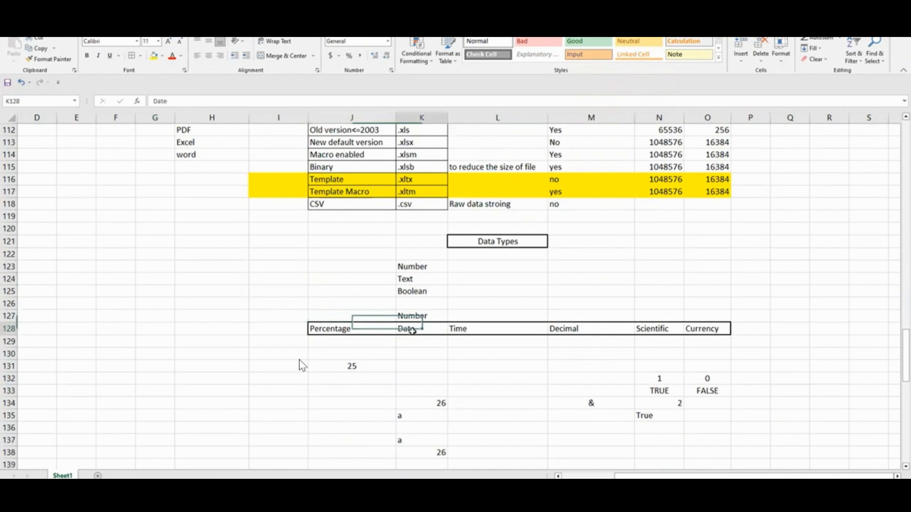
{"action": "left_click", "coordinate": [464, 330]}
{"action": "left_click", "coordinate": [593, 329]}
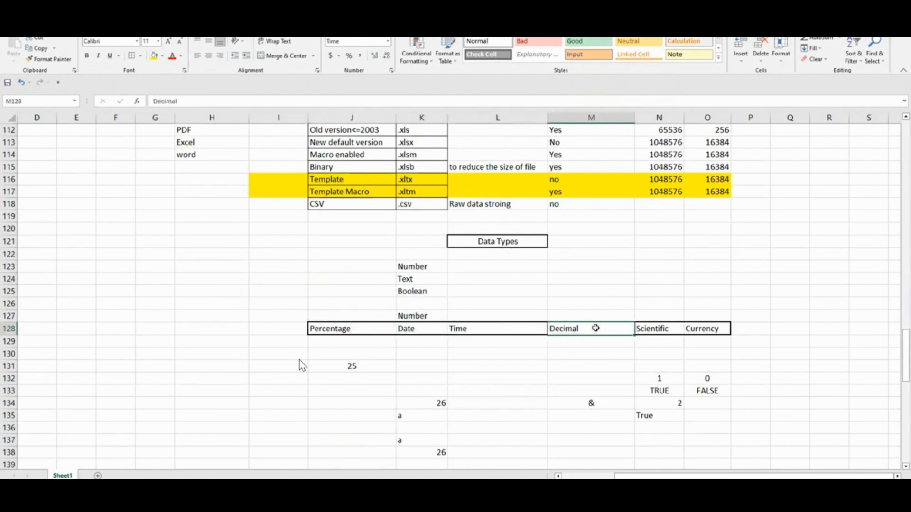
{"action": "left_click", "coordinate": [697, 329]}
{"action": "left_click_drag", "start_coordinate": [790, 329], "coordinate": [209, 330]}
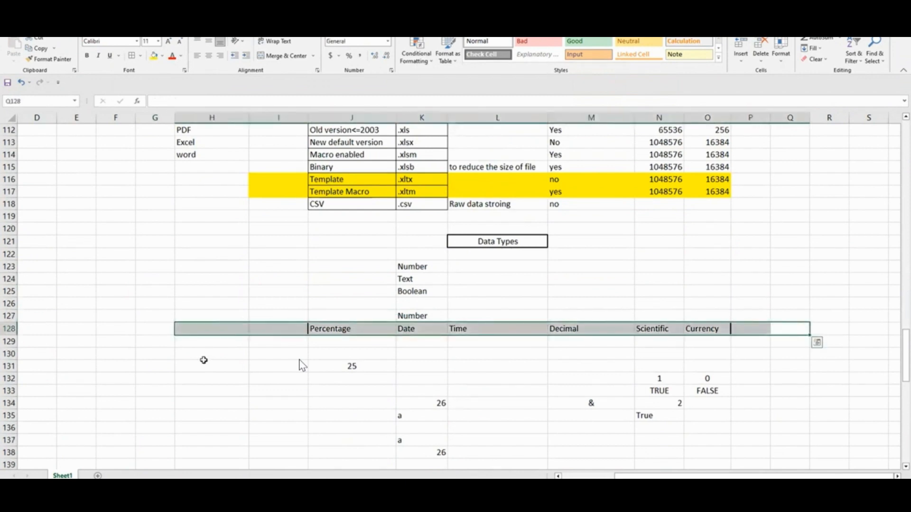
Step: Enter 0.25 in J129 under the Percentage heading and format it as a percentage
{"action": "left_click", "coordinate": [357, 366]}
{"action": "key", "text": "Up"}
{"action": "key", "text": "Up"}
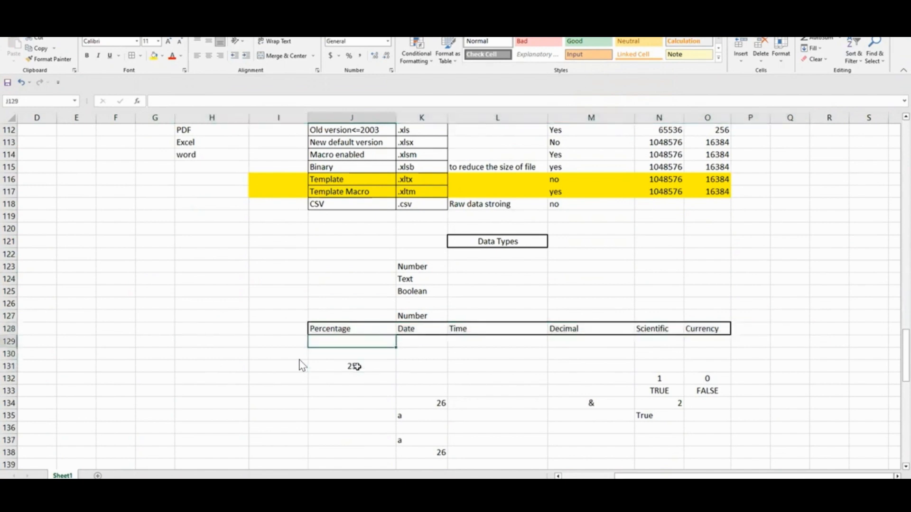
{"action": "type", "text": "0.25"}
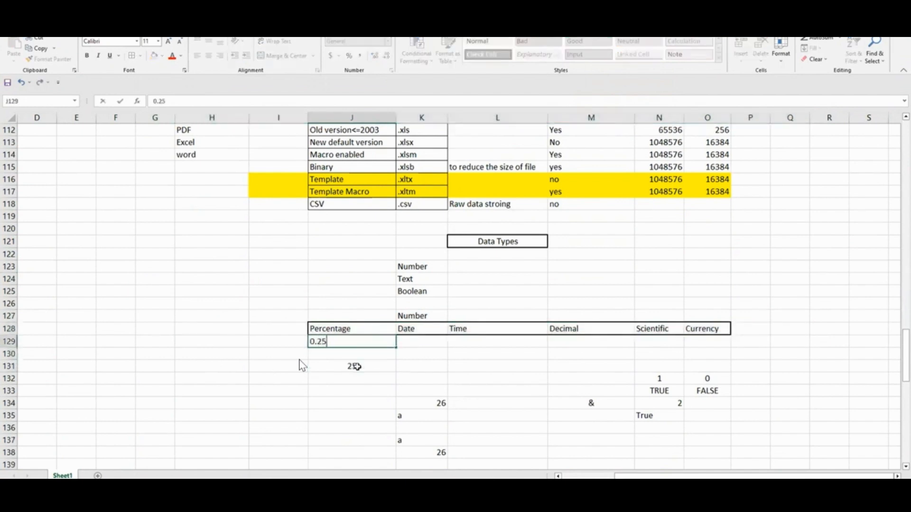
{"action": "key", "text": "ctrl+Return"}
{"action": "key", "text": "ctrl+shift+5"}
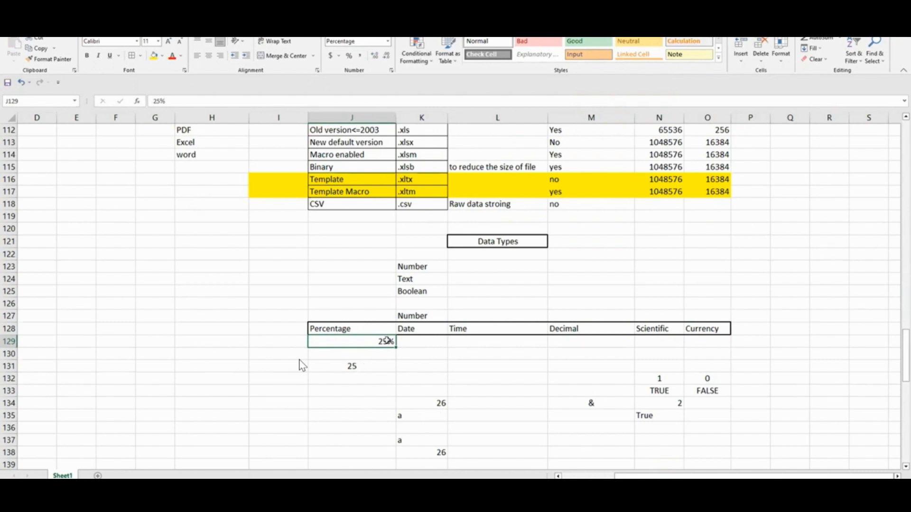
Step: Try a cell reference formula with General format in I129, and clear the cell again
{"action": "left_click", "coordinate": [267, 340]}
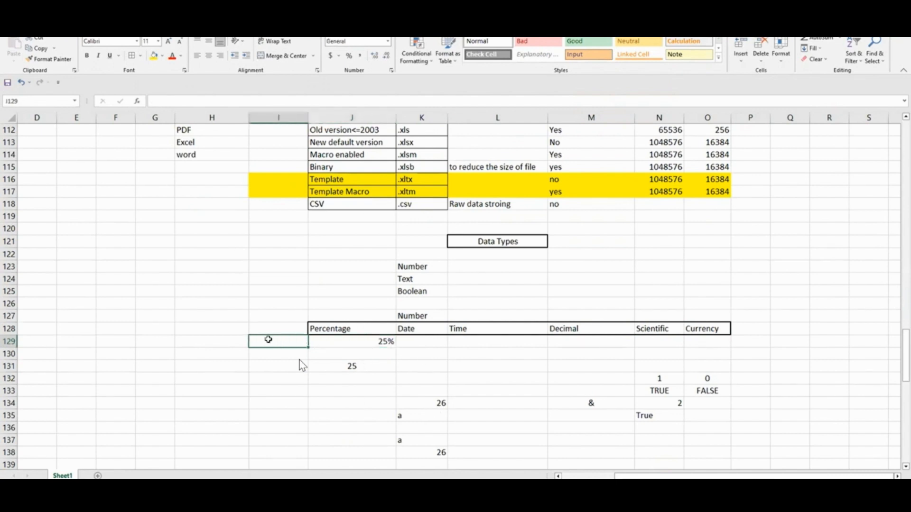
{"action": "type", "text": "="}
{"action": "key", "text": "Left"}
{"action": "key", "text": "Return"}
{"action": "key", "text": "Up"}
{"action": "key", "text": "ctrl+shift+grave"}
{"action": "key", "text": "Delete"}
Step: Enter today's date in K129 under Date, compare it with its General serial number, and apply the day-month-year date format
{"action": "key", "text": "Right"}
{"action": "key", "text": "Right"}
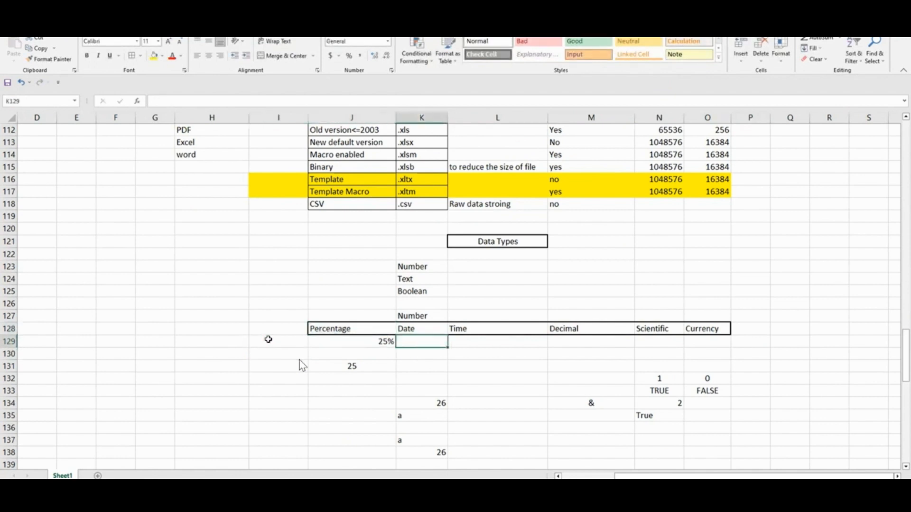
{"action": "key", "text": "ctrl+semicolon"}
{"action": "key", "text": "ctrl+Return"}
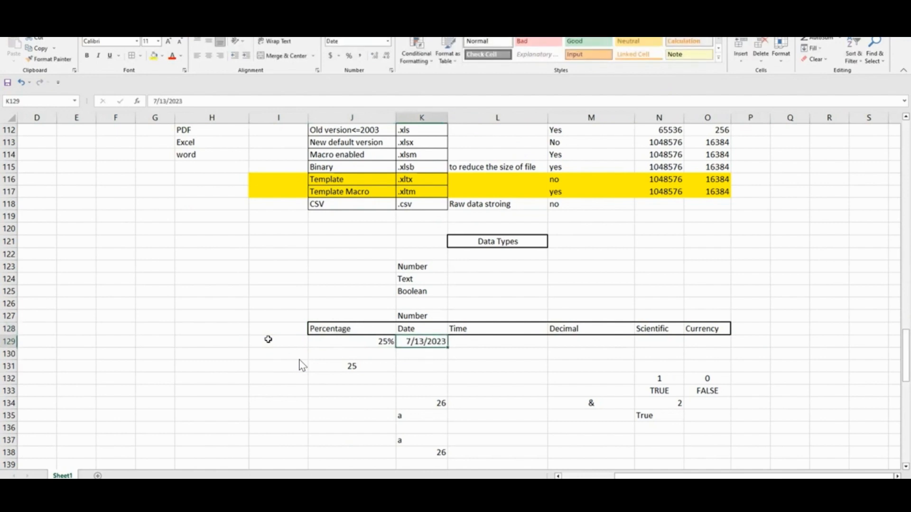
{"action": "key", "text": "ctrl+shift+asciitilde"}
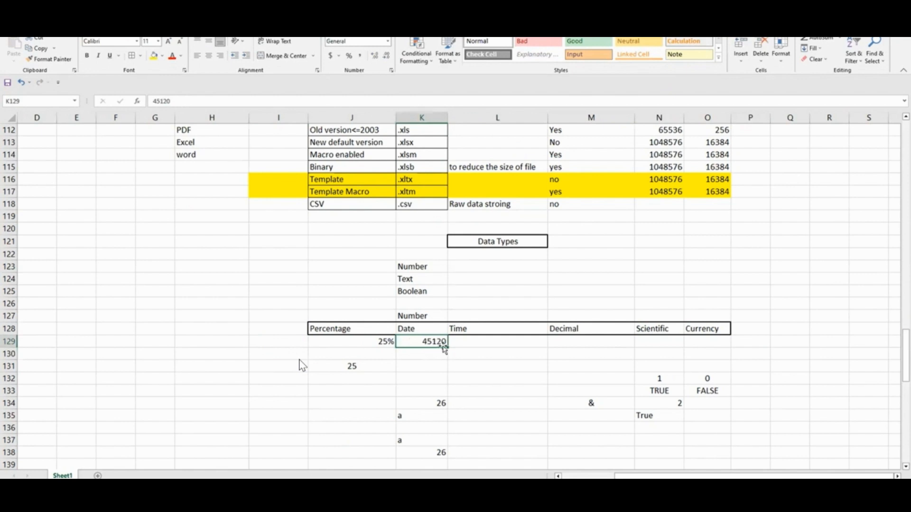
{"action": "key", "text": "ctrl+shift+numbersign"}
{"action": "key", "text": "ctrl+shift+asciitilde"}
{"action": "key", "text": "ctrl+shift+numbersign"}
Step: Enter 0.25 in L129 under Time, compare it in General and date formats, and format it as a time
{"action": "key", "text": "Right"}
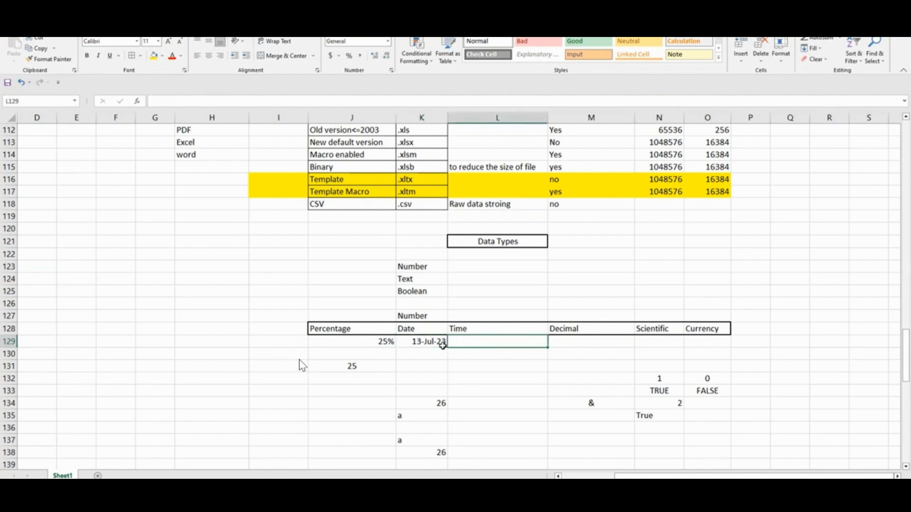
{"action": "type", "text": "0.25"}
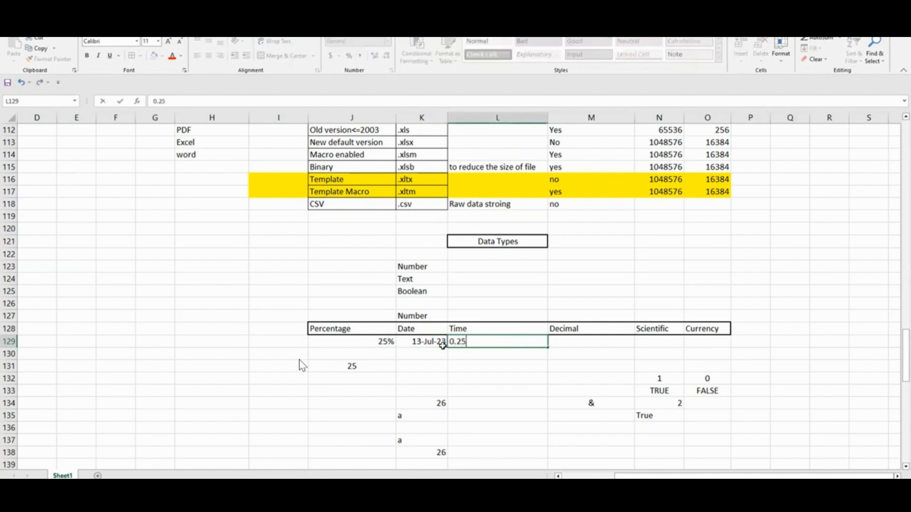
{"action": "key", "text": "ctrl+Return"}
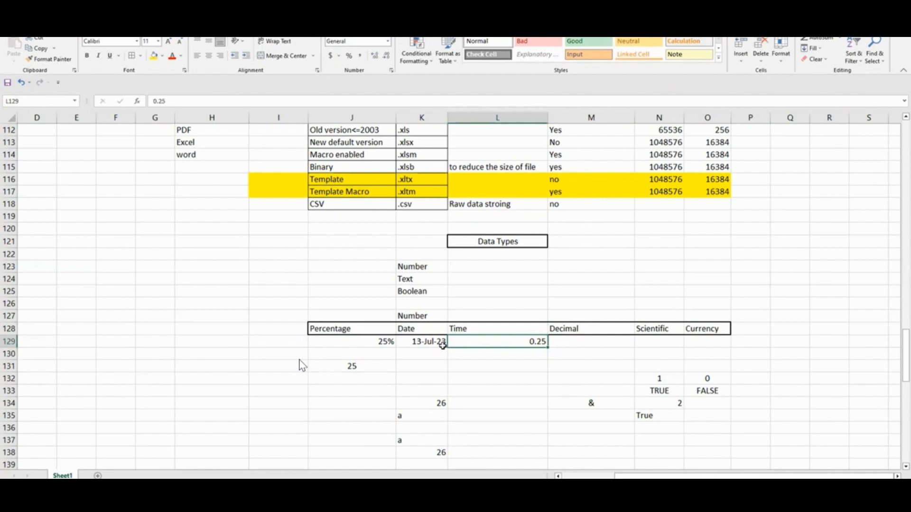
{"action": "key", "text": "ctrl+shift+3"}
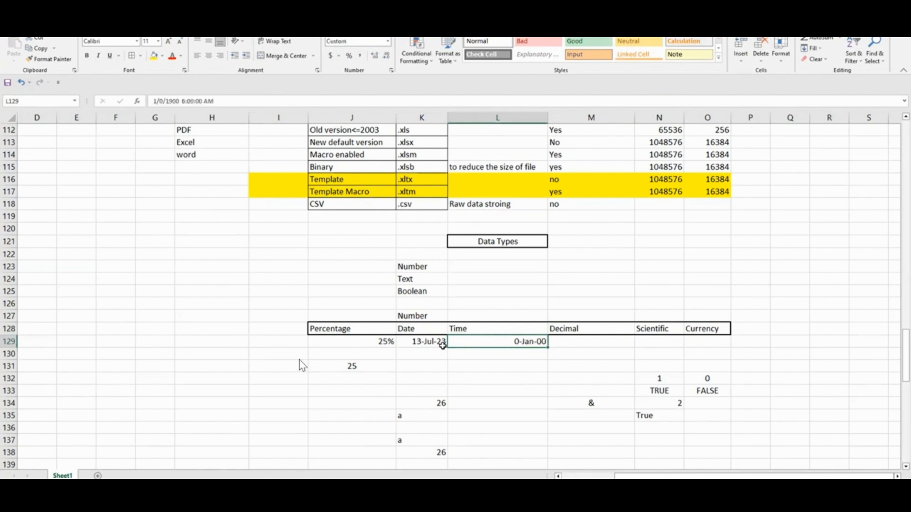
{"action": "key", "text": "ctrl+shift+2"}
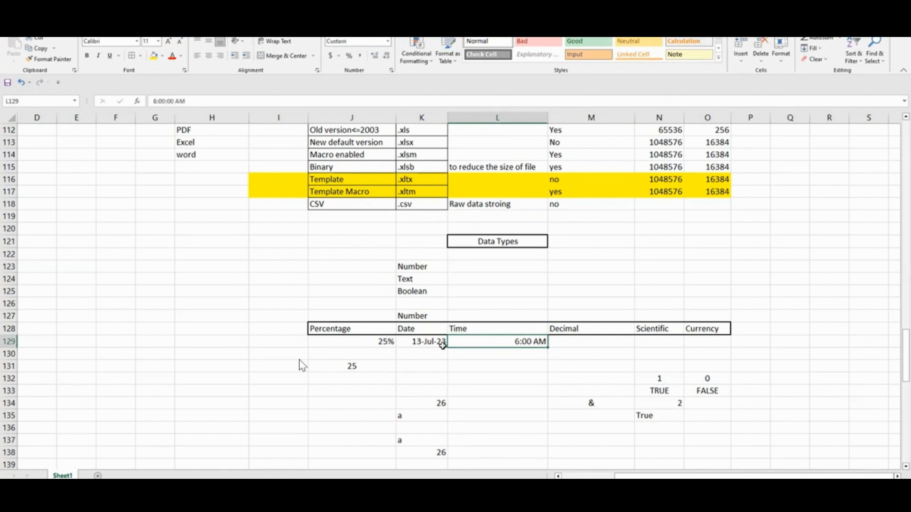
{"action": "key", "text": "ctrl+shift+grave"}
{"action": "key", "text": "ctrl+shift+3"}
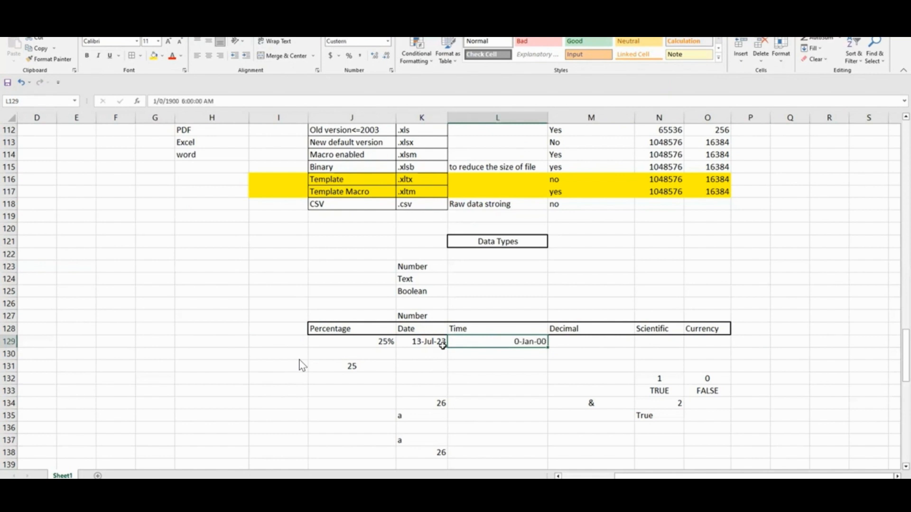
{"action": "key", "text": "ctrl+shift+2"}
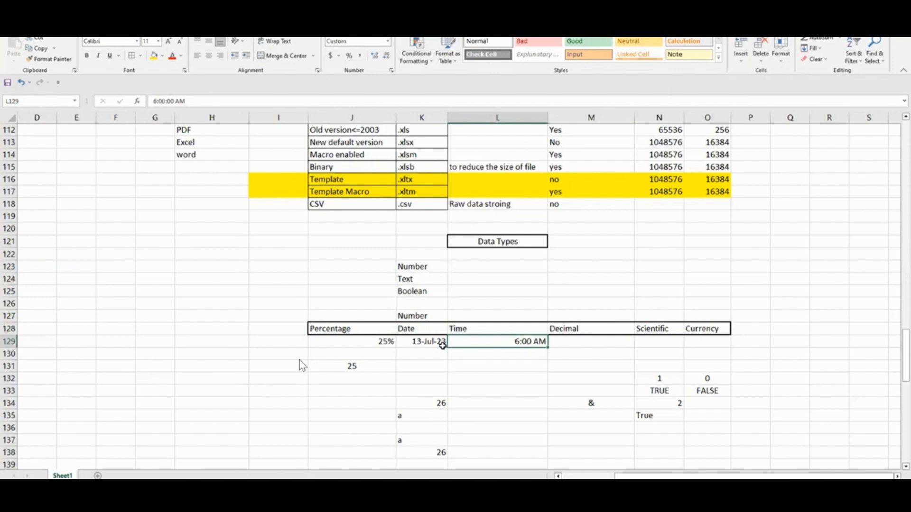
Step: Enter 0.25 in M129 under the Decimal heading
{"action": "key", "text": "Right"}
{"action": "type", "text": "0.25"}
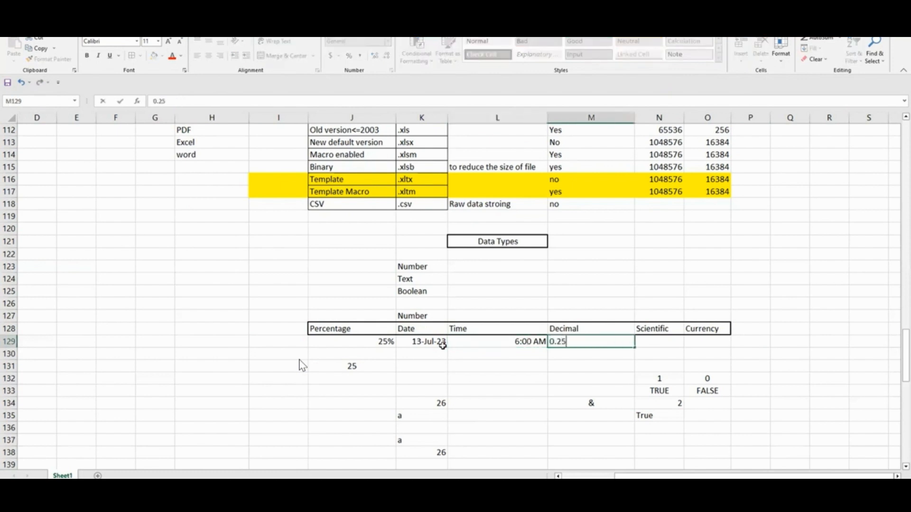
{"action": "key", "text": "Right"}
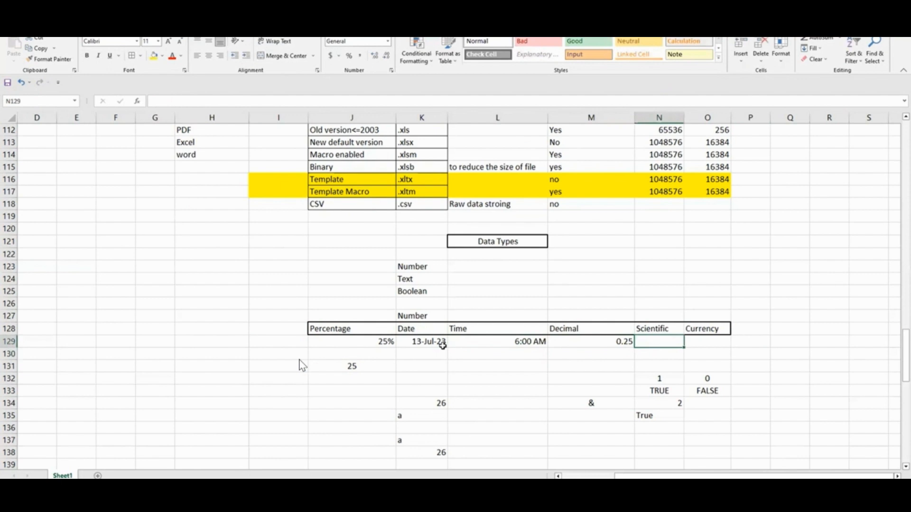
Step: Enter 52 in N129 under the Scientific heading and apply the Scientific number format with two decimal places
{"action": "type", "text": "52"}
{"action": "key", "text": "Return"}
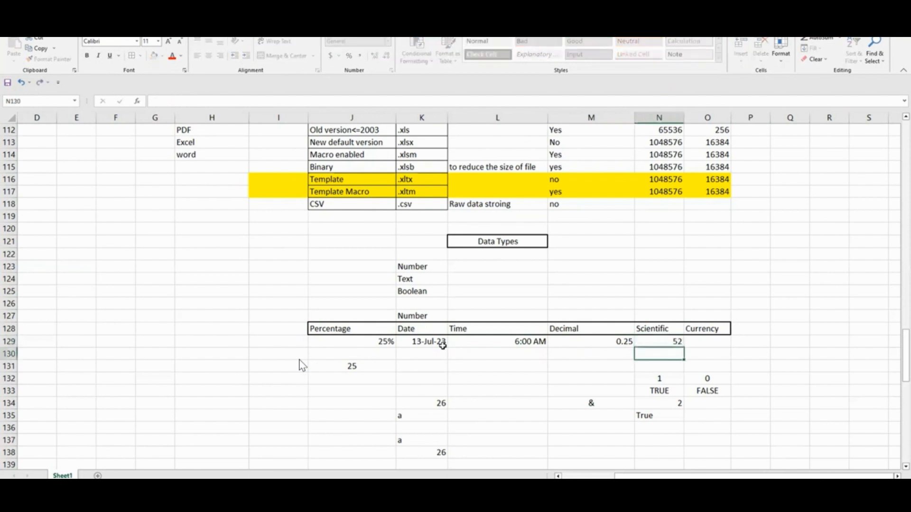
{"action": "key", "text": "Up"}
{"action": "key", "text": "ctrl+1"}
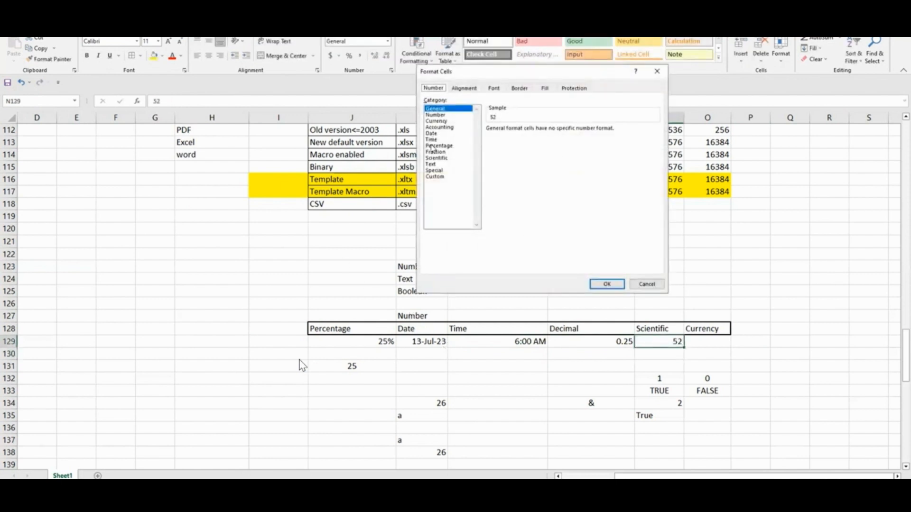
{"action": "left_click", "coordinate": [437, 158]}
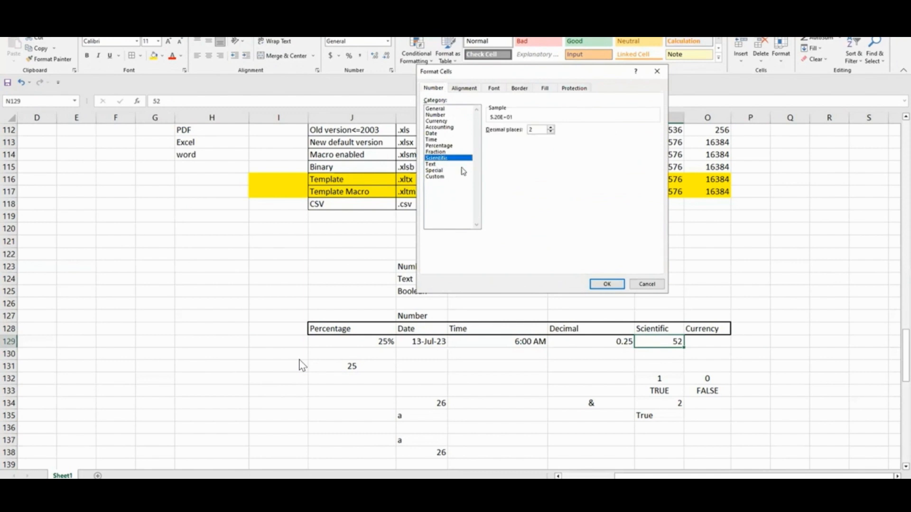
{"action": "left_click", "coordinate": [608, 284]}
Step: Enter $545 in O129 under the Currency heading and select the row of examples in J129:O129
{"action": "left_click", "coordinate": [717, 343]}
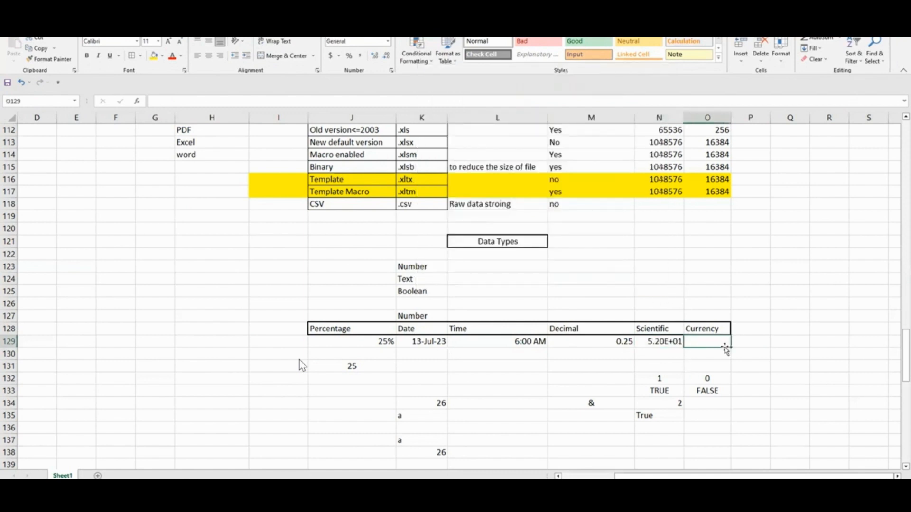
{"action": "type", "text": "$545"}
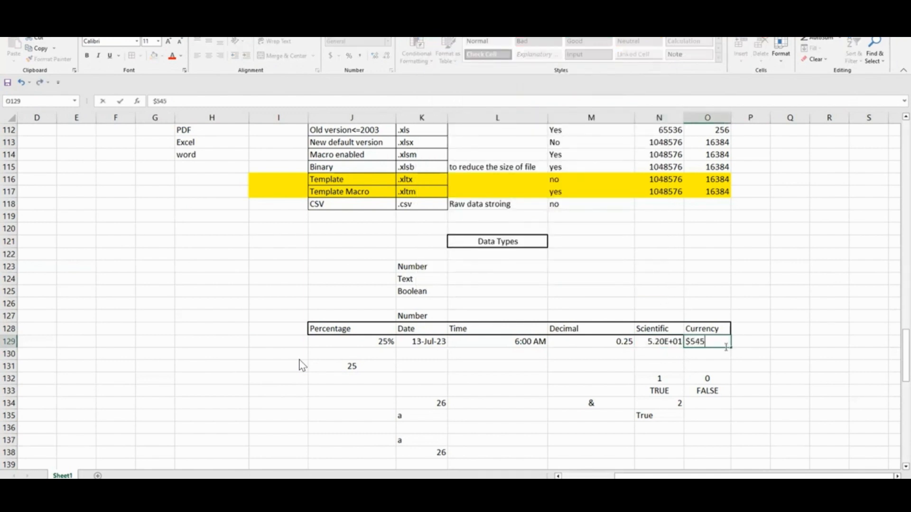
{"action": "key", "text": "Return"}
{"action": "key", "text": "Up"}
{"action": "key", "text": "shift+Left"}
{"action": "key", "text": "shift+Left"}
{"action": "key", "text": "shift+Left"}
{"action": "key", "text": "shift+Left"}
{"action": "key", "text": "shift+Left"}
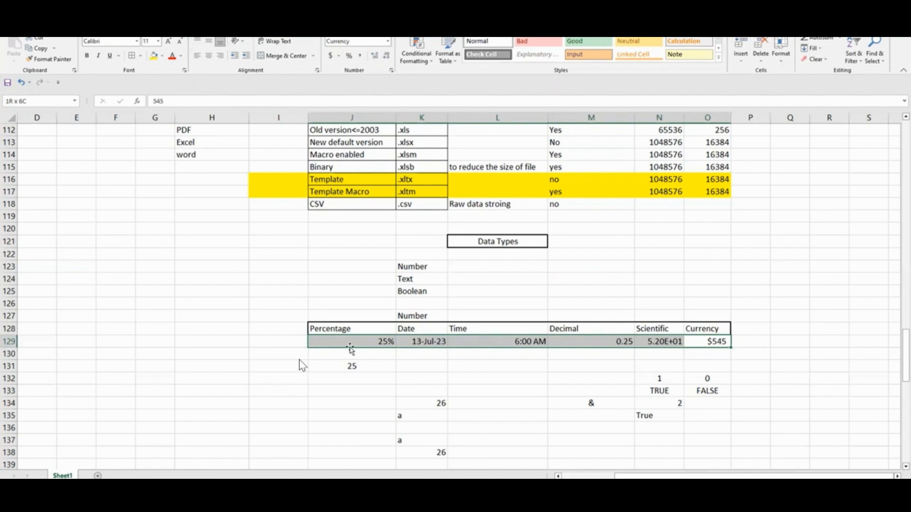
Step: Enter A, B and & as text examples in cells H128 to H130
{"action": "left_click", "coordinate": [212, 327]}
{"action": "type", "text": "A"}
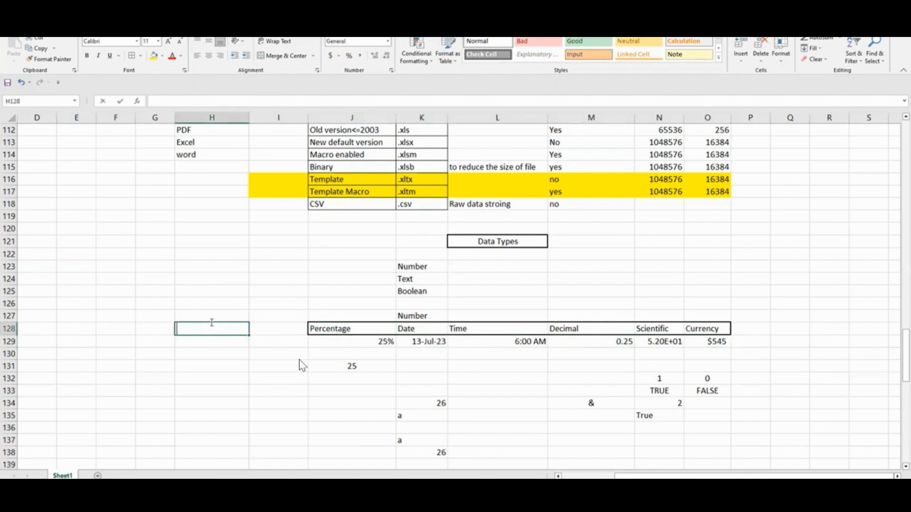
{"action": "key", "text": "Return"}
{"action": "type", "text": "B"}
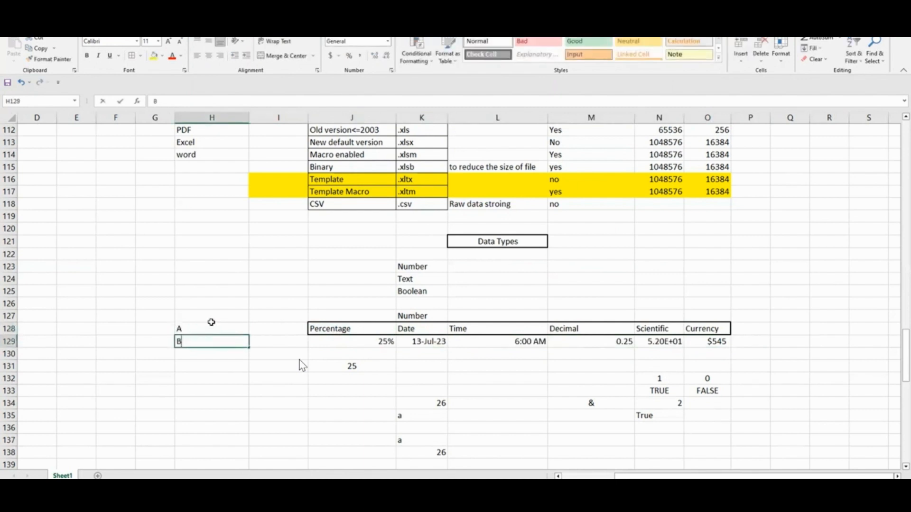
{"action": "key", "text": "Return"}
{"action": "type", "text": "&"}
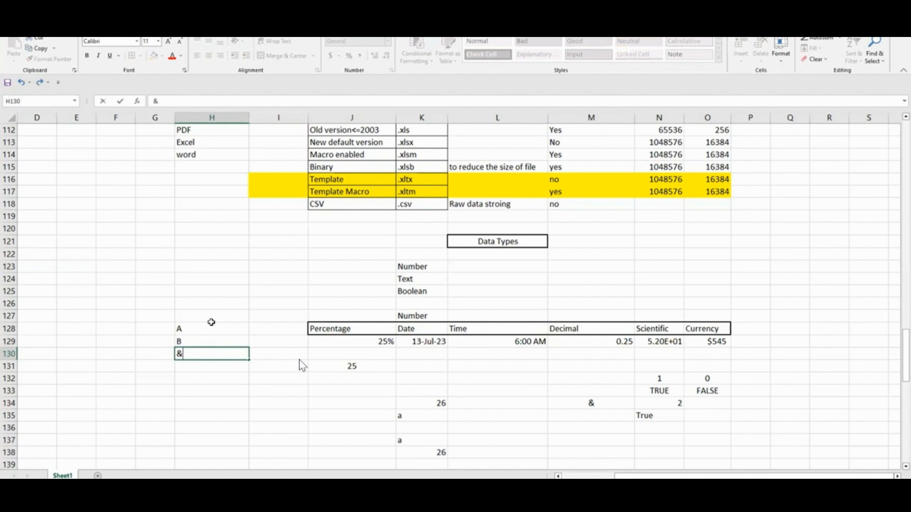
{"action": "key", "text": "Return"}
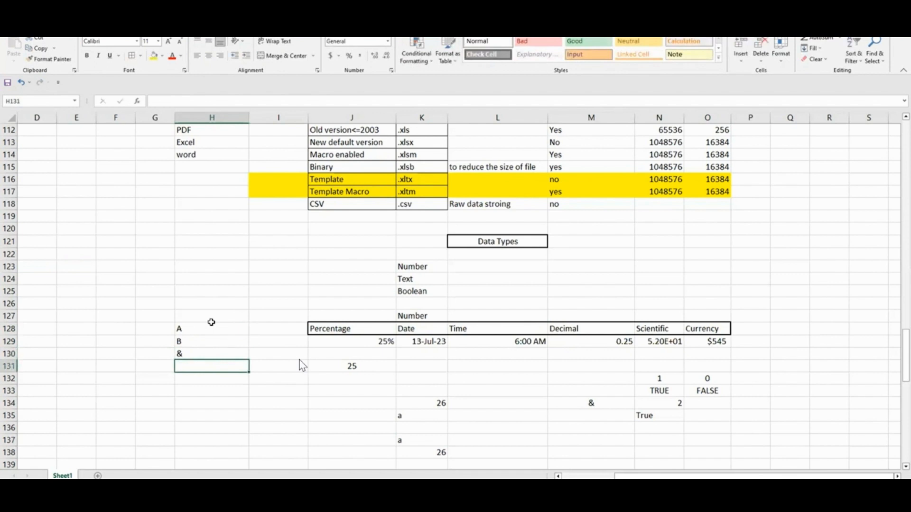
Step: Continue the examples with C in H131, 25 in H132 and ! in H133, and select the 25 to compare its alignment
{"action": "type", "text": "B"}
{"action": "key", "text": "BackSpace"}
{"action": "type", "text": "C"}
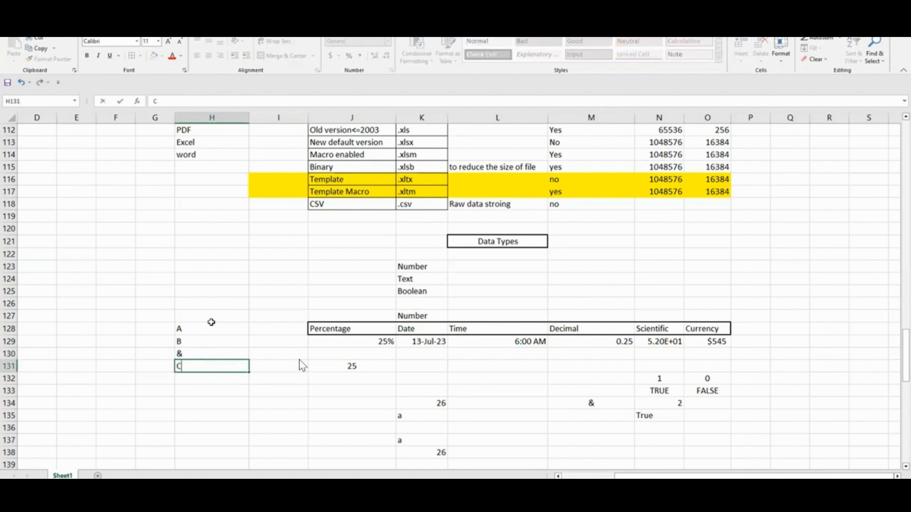
{"action": "key", "text": "Return"}
{"action": "type", "text": "25"}
{"action": "key", "text": "Return"}
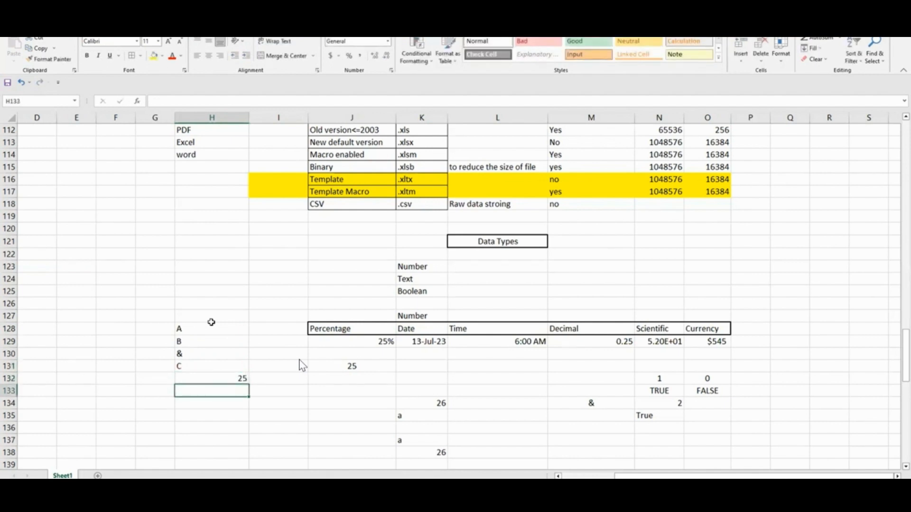
{"action": "type", "text": "!"}
{"action": "key", "text": "Return"}
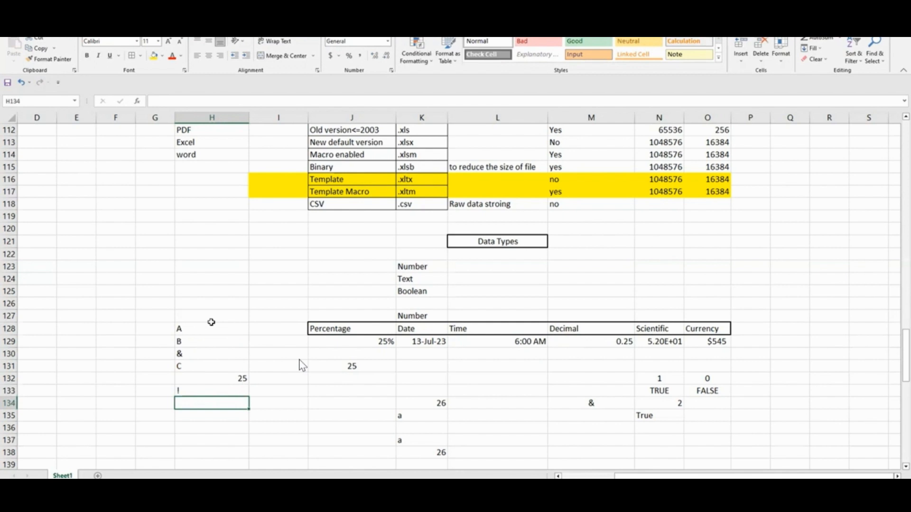
{"action": "left_click", "coordinate": [232, 379]}
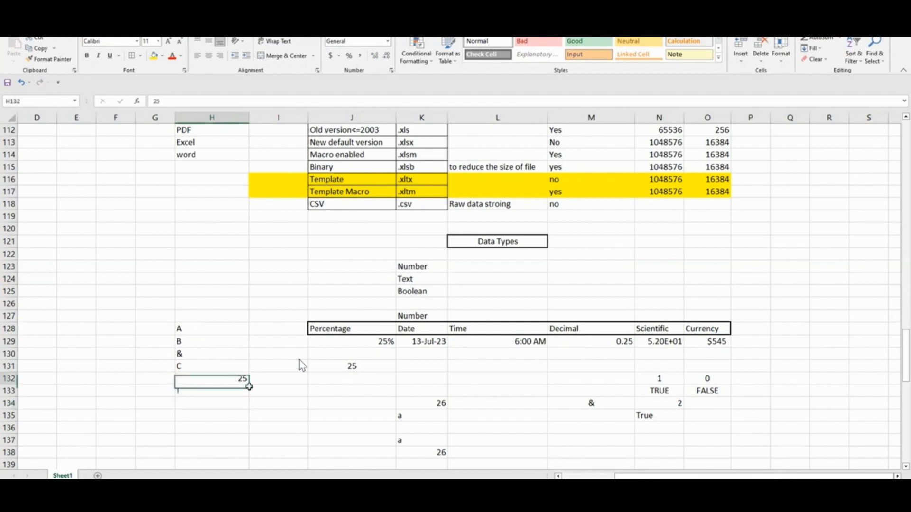
Step: Enter a first name followed by 12 in H136, and the numbers 125, 15485 and 45613 in H137 to H139
{"action": "left_click", "coordinate": [222, 425]}
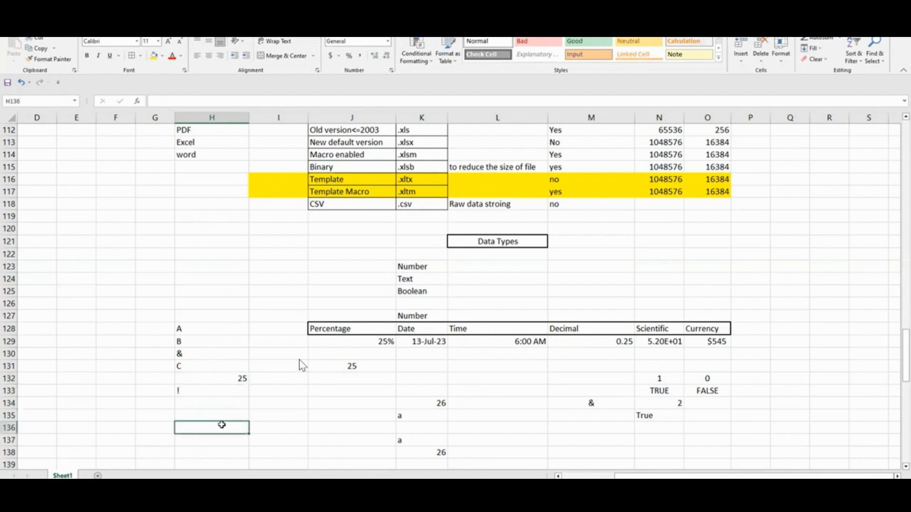
{"action": "type", "text": "vikas12"}
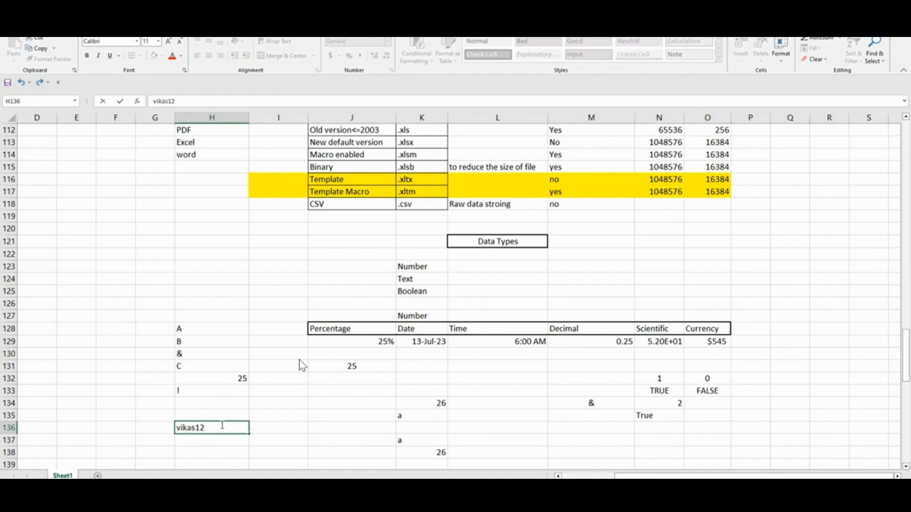
{"action": "key", "text": "Return"}
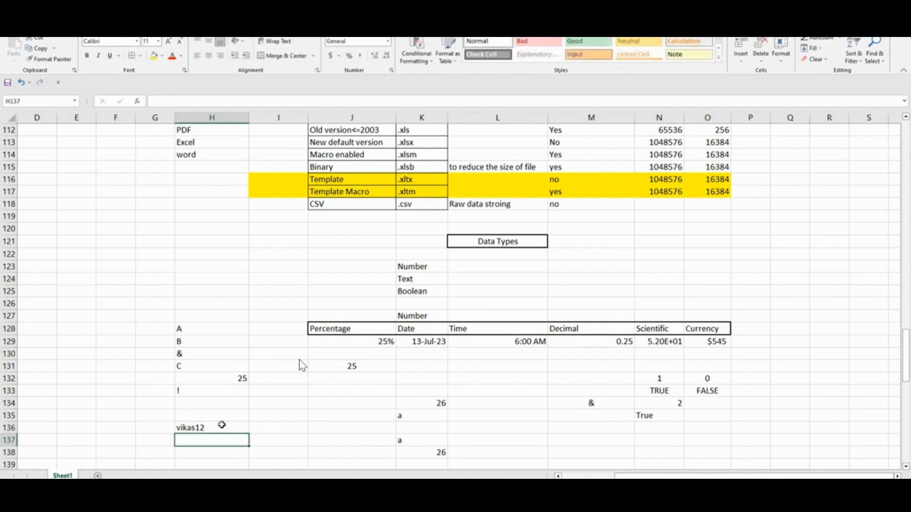
{"action": "type", "text": "125"}
{"action": "key", "text": "Return"}
{"action": "type", "text": "15485"}
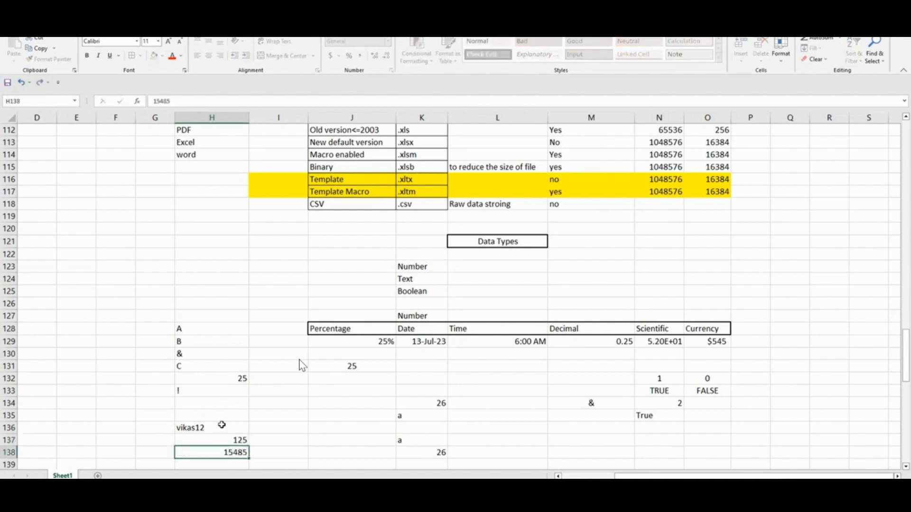
{"action": "key", "text": "Return"}
{"action": "type", "text": "45613"}
{"action": "key", "text": "Return"}
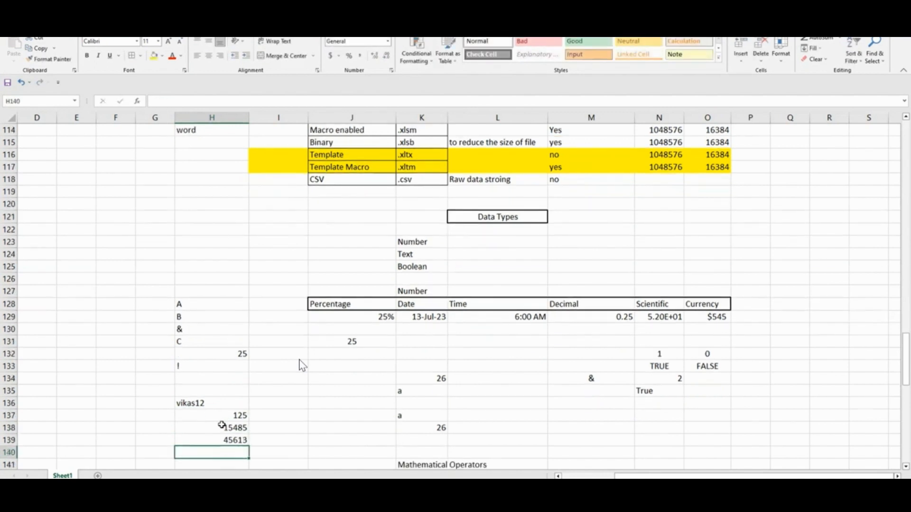
Step: Try the mixed entry 12B in H140, and clear the cell again
{"action": "type", "text": "128"}
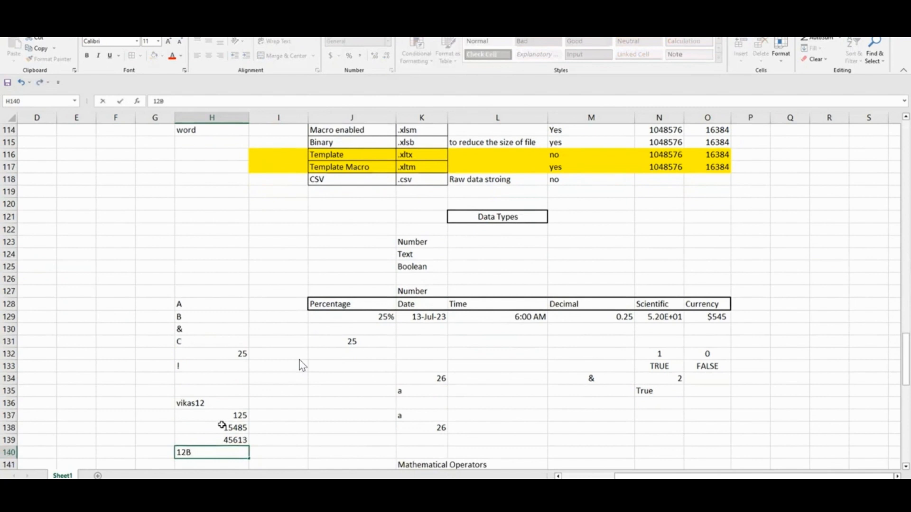
{"action": "key", "text": "Return"}
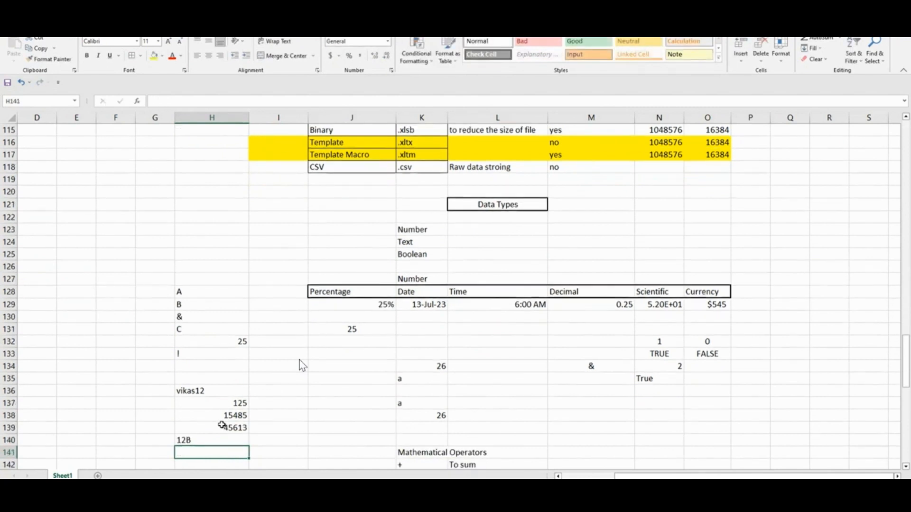
{"action": "key", "text": "Up"}
{"action": "key", "text": "Up"}
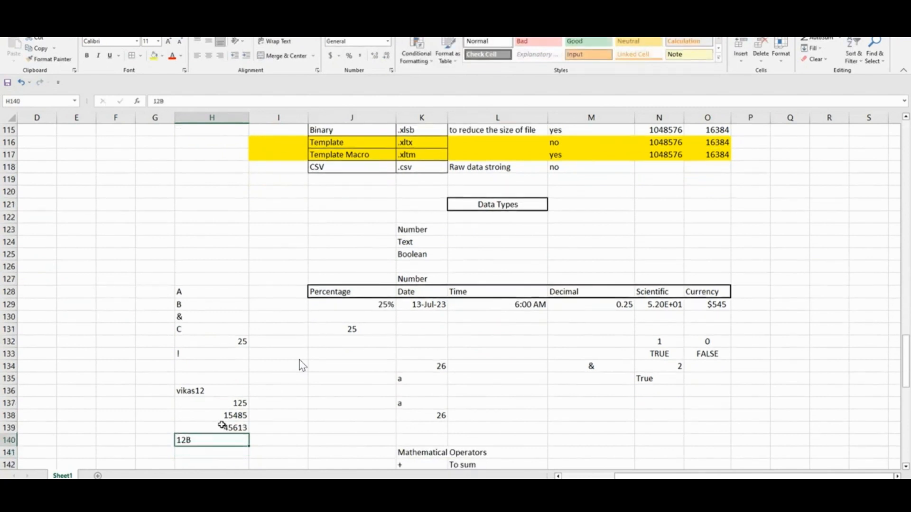
{"action": "key", "text": "Delete"}
{"action": "key", "text": "ctrl+z"}
{"action": "key", "text": "Down"}
{"action": "key", "text": "Delete"}
Step: Try the Text format with the value 25 in H140, and undo both the entry and the format
{"action": "key", "text": "ctrl+1"}
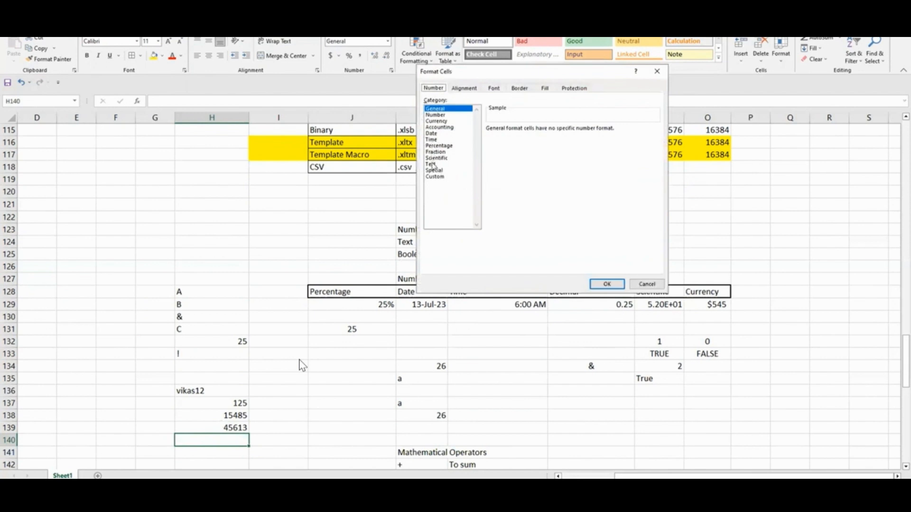
{"action": "left_click", "coordinate": [430, 164]}
{"action": "left_click", "coordinate": [607, 284]}
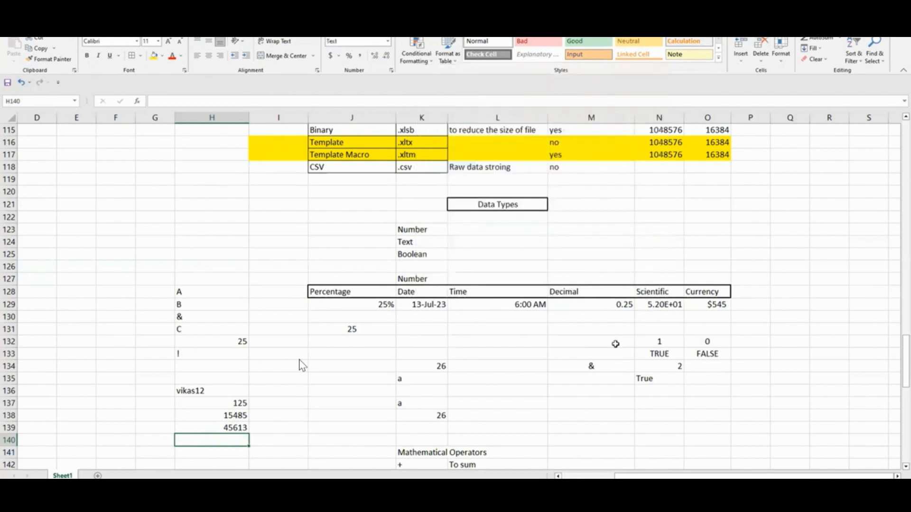
{"action": "type", "text": "25"}
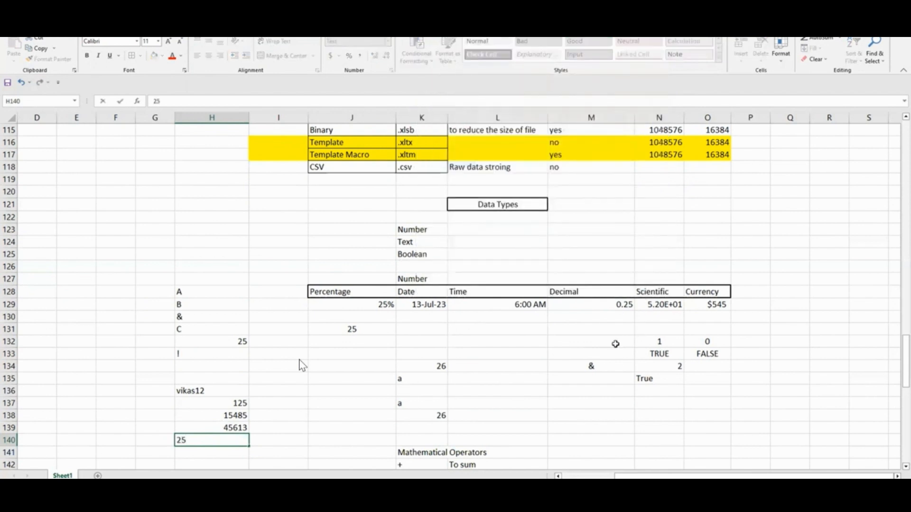
{"action": "key", "text": "Return"}
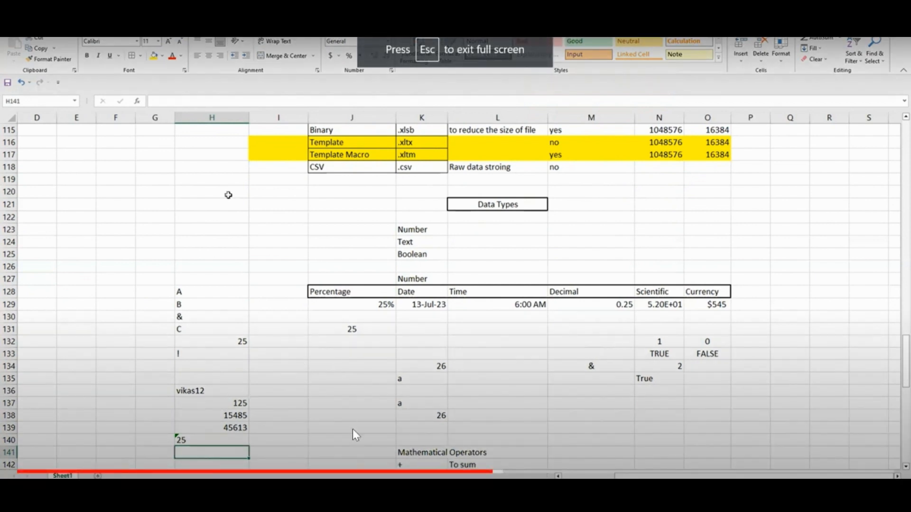
{"action": "left_click", "coordinate": [184, 440]}
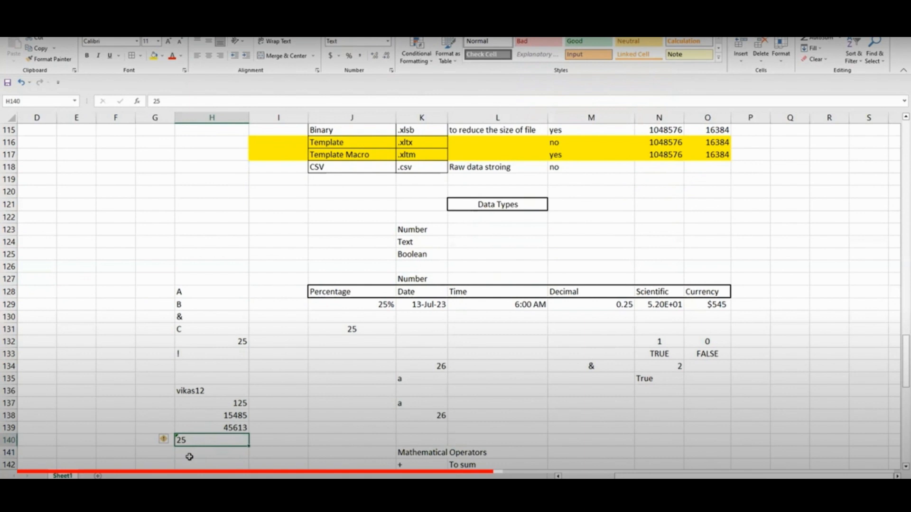
{"action": "key", "text": "ctrl+z"}
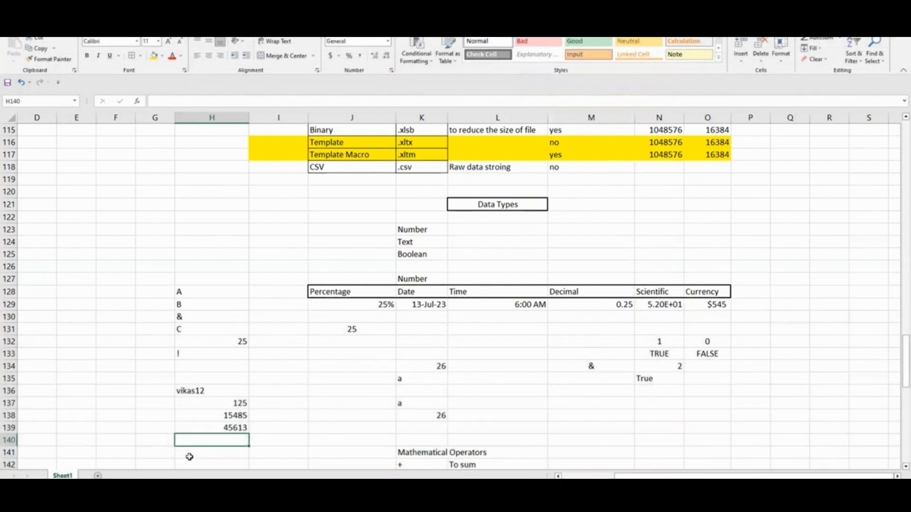
Step: Format H141 as Text, enter 25 in it, and select the cell to inspect the number stored as text
{"action": "key", "text": "Down"}
{"action": "key", "text": "Up"}
{"action": "key", "text": "Down"}
{"action": "key", "text": "shift+Down"}
{"action": "key", "text": "shift+Down"}
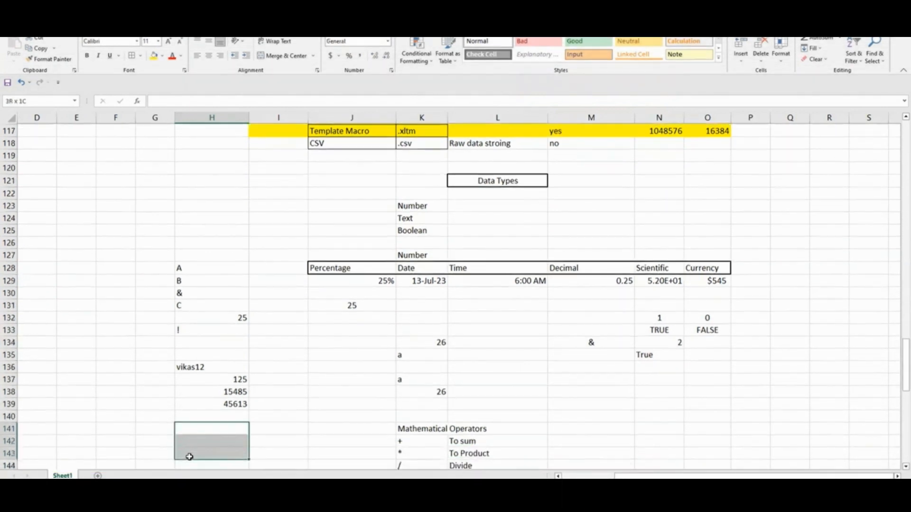
{"action": "key", "text": "Up"}
{"action": "key", "text": "Down"}
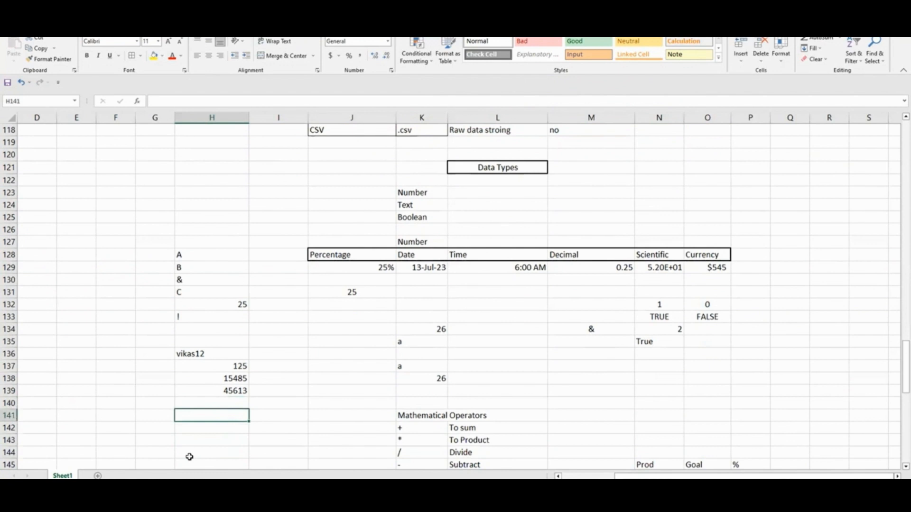
{"action": "key", "text": "ctrl+1"}
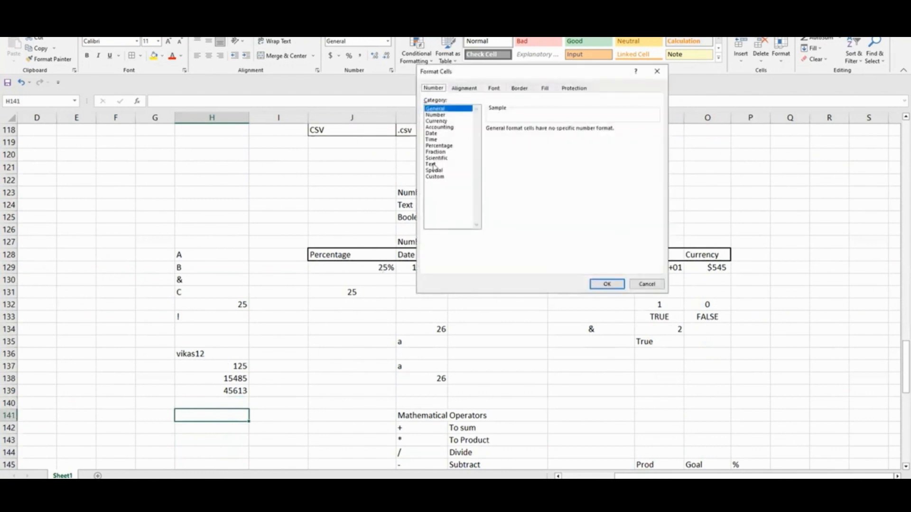
{"action": "left_click", "coordinate": [607, 284]}
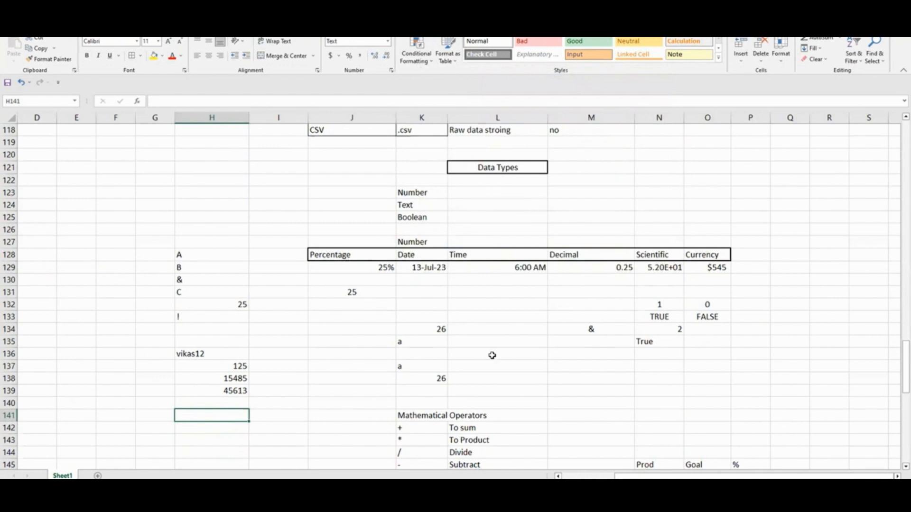
{"action": "type", "text": "25"}
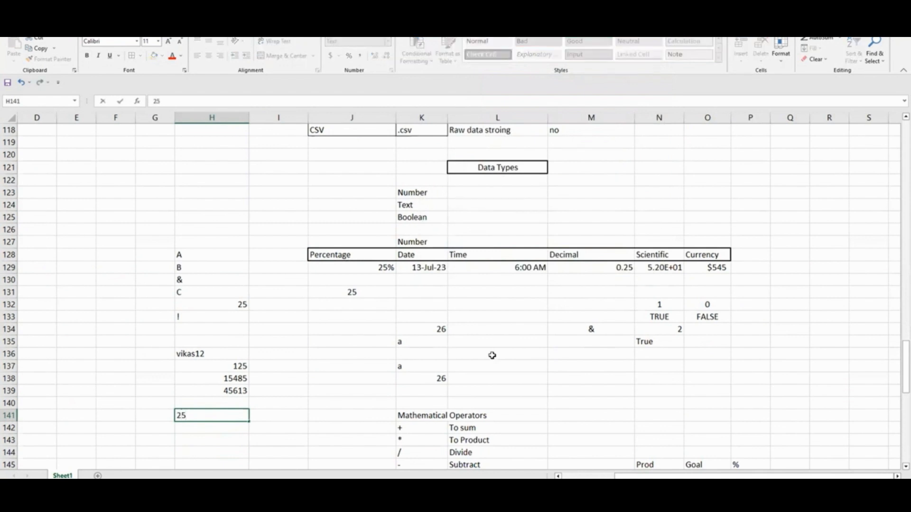
{"action": "key", "text": "Return"}
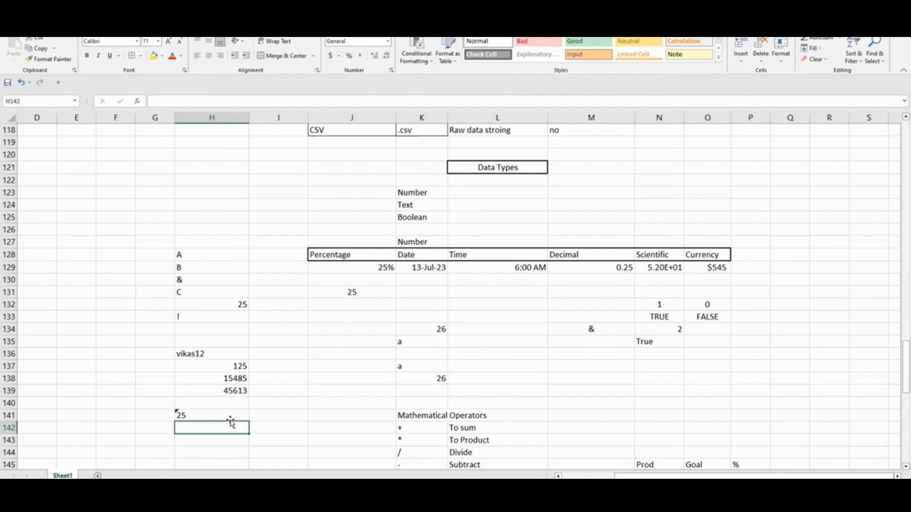
{"action": "left_click", "coordinate": [198, 416]}
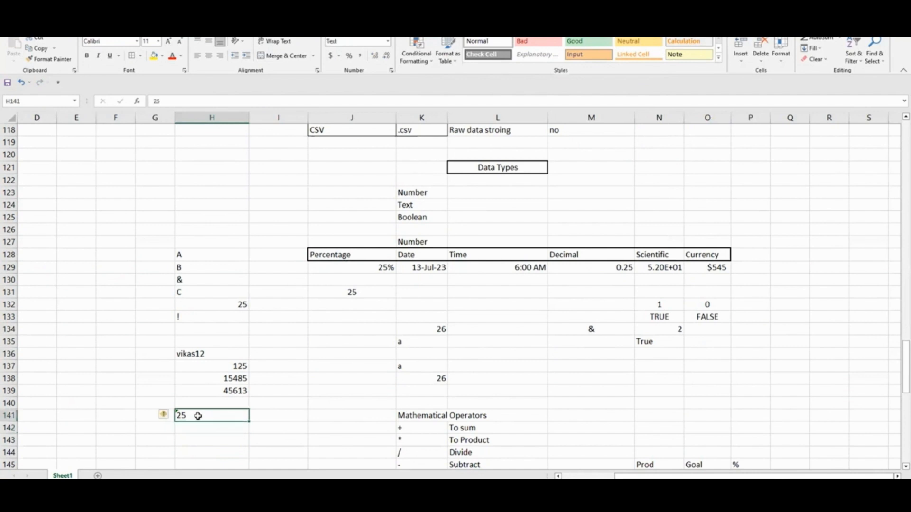
Step: Check the error options offered for the number stored as text in H141, without applying any of them
{"action": "left_click", "coordinate": [165, 415]}
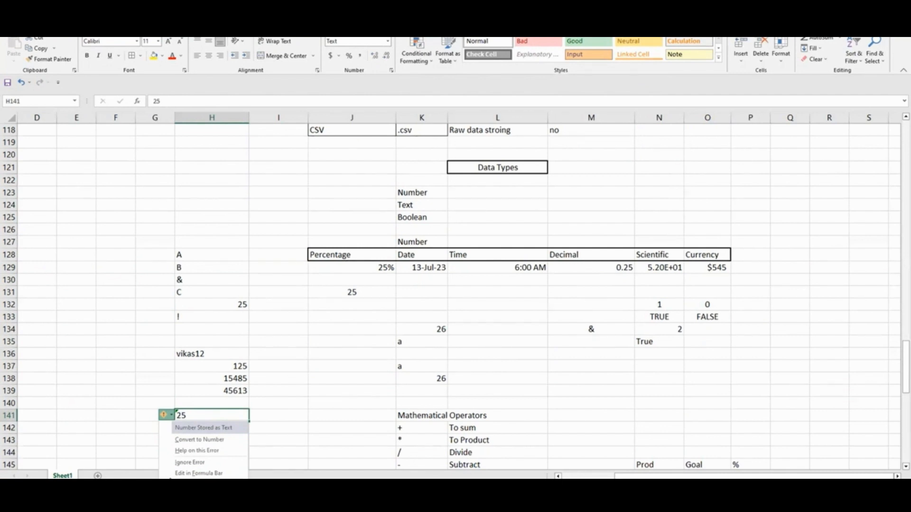
{"action": "key", "text": "Escape"}
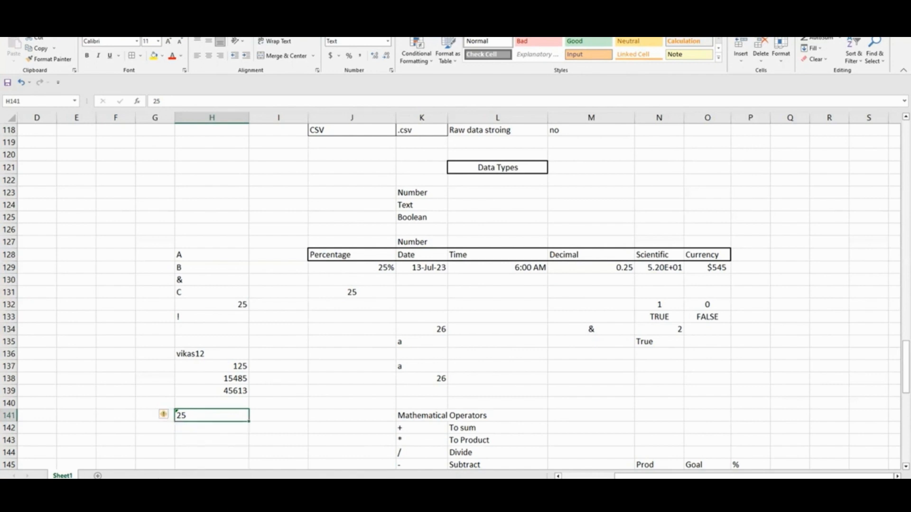
{"action": "left_click", "coordinate": [245, 430]}
{"action": "left_click", "coordinate": [189, 415]}
Step: Open the Excel Options and look through the Formulas and General settings
{"action": "left_click", "coordinate": [11, 26]}
{"action": "left_click", "coordinate": [14, 458]}
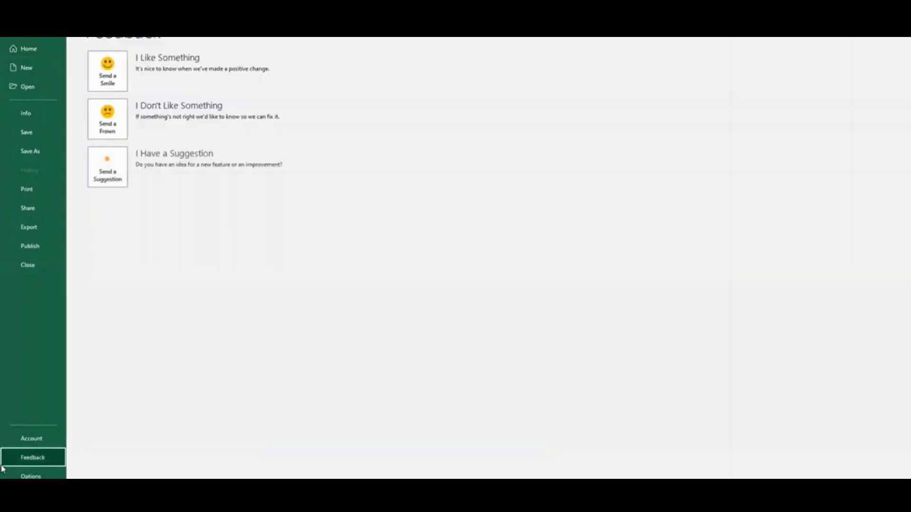
{"action": "key", "text": "Escape"}
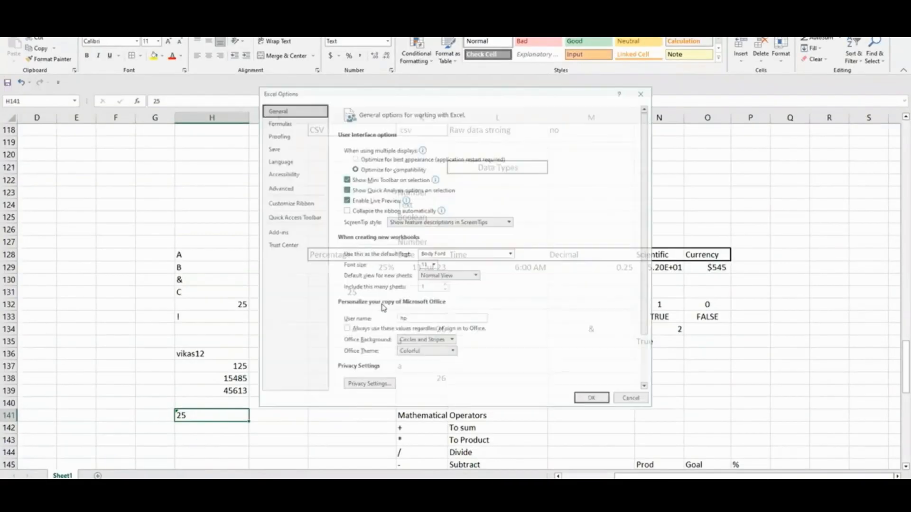
{"action": "left_click", "coordinate": [299, 123]}
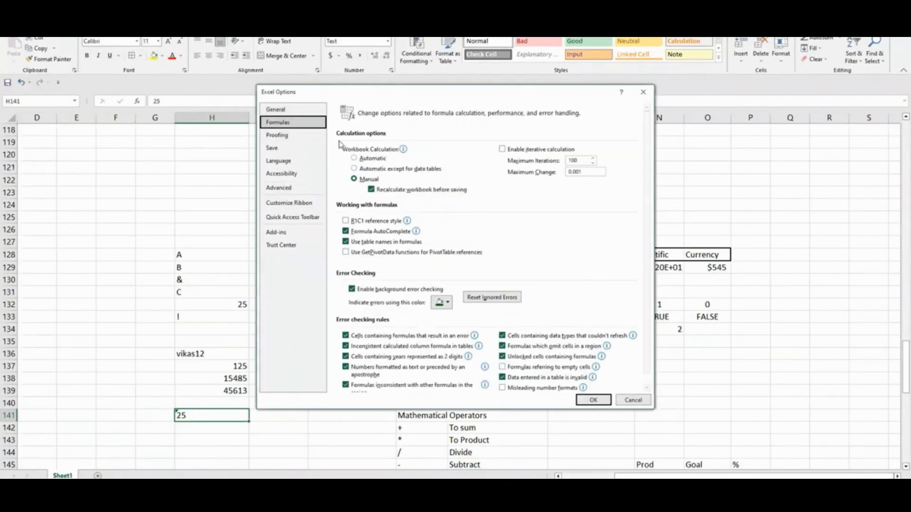
{"action": "left_click", "coordinate": [299, 112]}
{"action": "scroll", "coordinate": [431, 231], "scroll_direction": "down", "scroll_amount": 2}
{"action": "scroll", "coordinate": [431, 232], "scroll_direction": "down", "scroll_amount": 1}
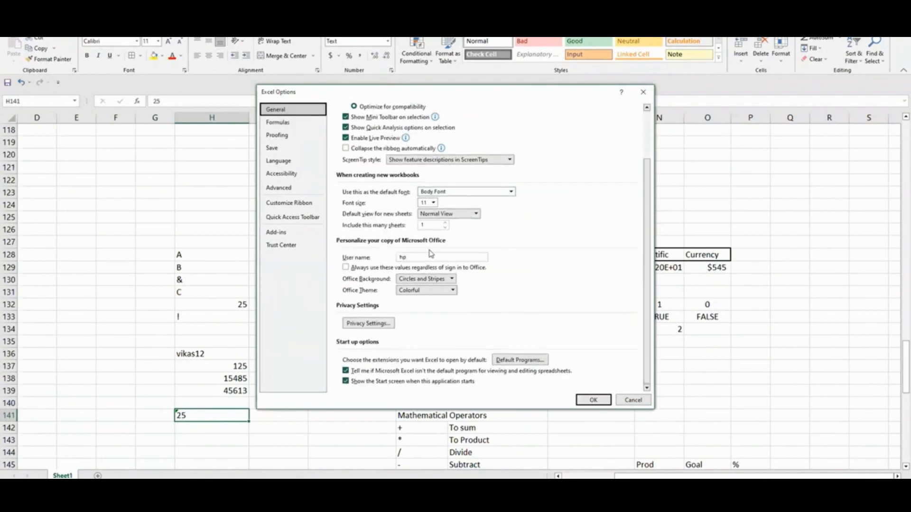
{"action": "scroll", "coordinate": [432, 254], "scroll_direction": "up", "scroll_amount": 3}
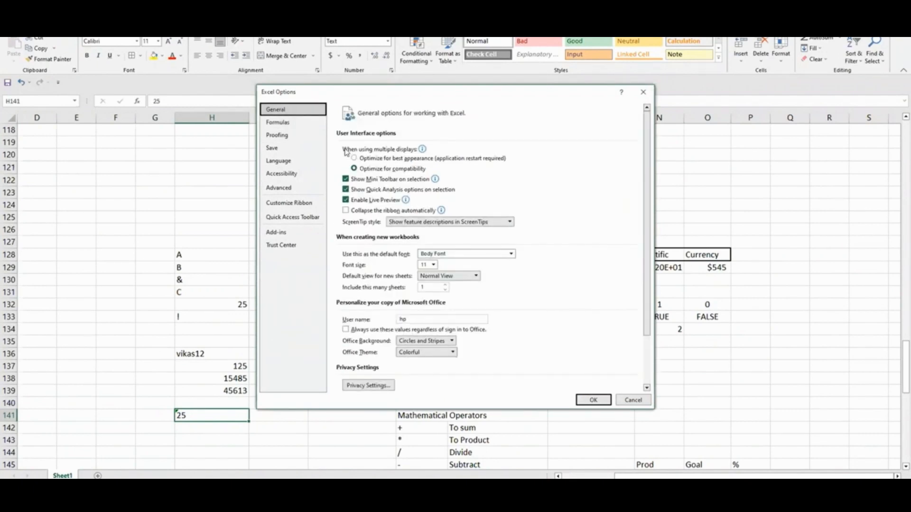
Step: Inspect the colour choices for background error indicators in the Formulas options, and cancel without changing anything
{"action": "left_click", "coordinate": [312, 124]}
{"action": "scroll", "coordinate": [497, 222], "scroll_direction": "down", "scroll_amount": 1}
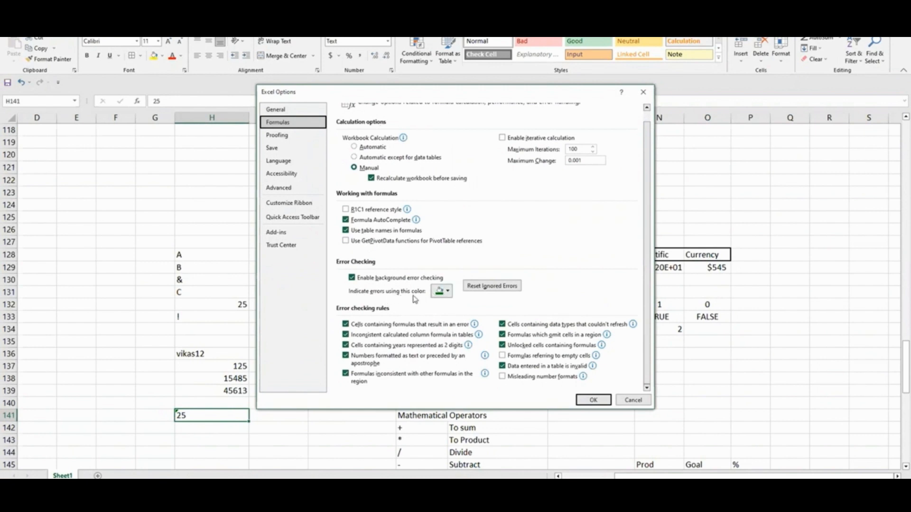
{"action": "left_click", "coordinate": [446, 292]}
{"action": "left_click", "coordinate": [448, 293]}
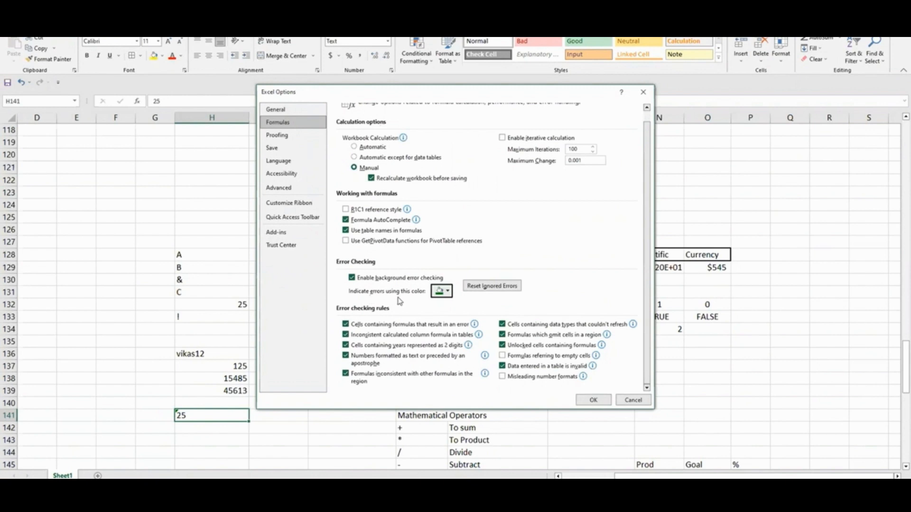
{"action": "left_click", "coordinate": [449, 292]}
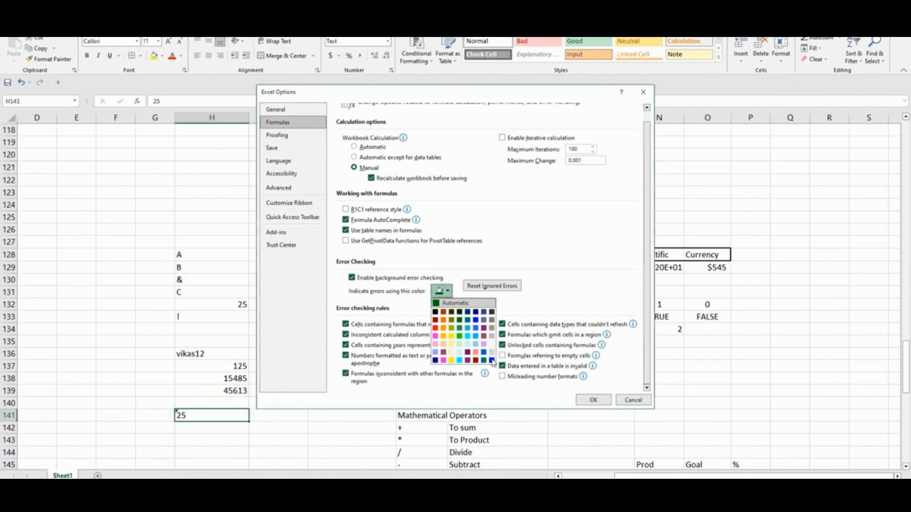
{"action": "left_click", "coordinate": [625, 400]}
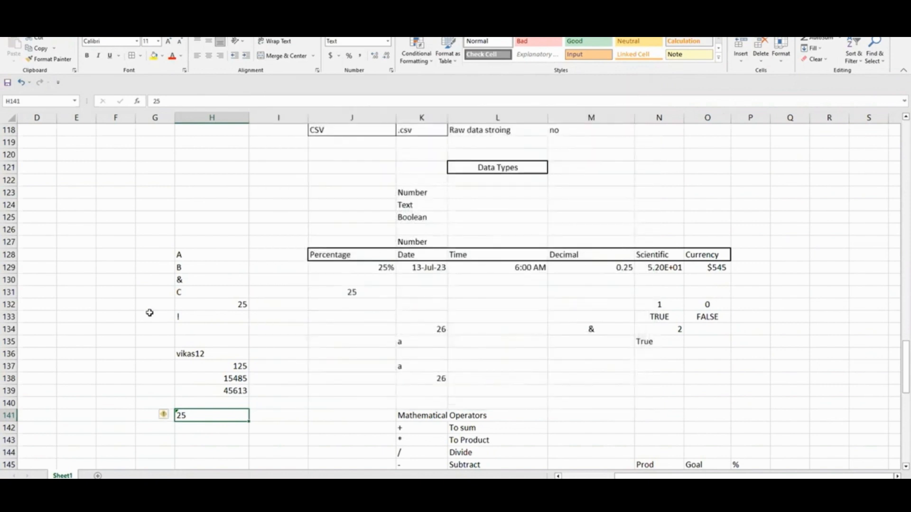
Step: Insert a comment without any message in F133 and display it from the cell's marker
{"action": "left_click", "coordinate": [100, 316]}
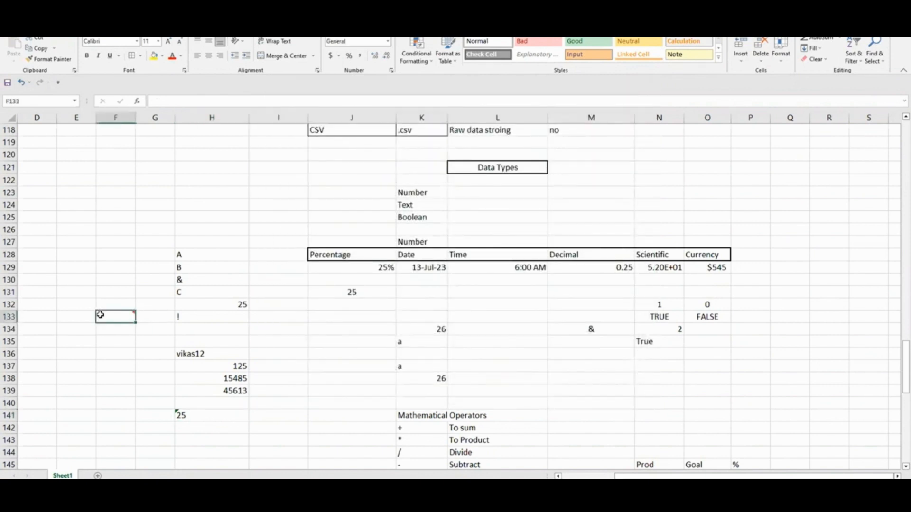
{"action": "key", "text": "shift+F2"}
{"action": "left_click", "coordinate": [116, 351]}
{"action": "mouse_move", "coordinate": [134, 317]}
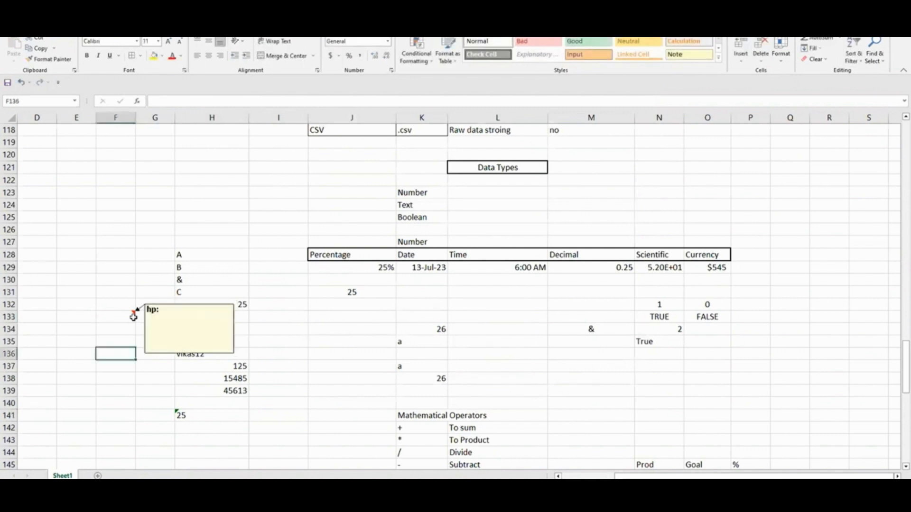
{"action": "left_click", "coordinate": [122, 318]}
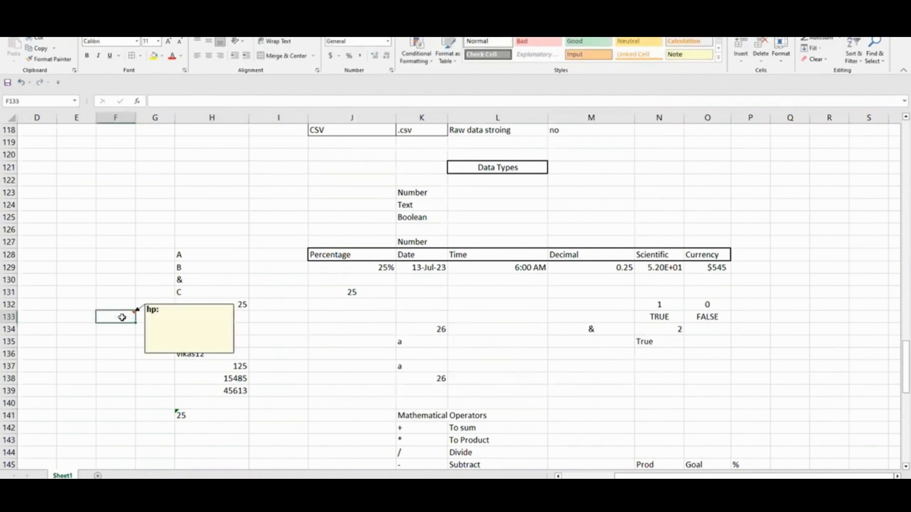
Step: Compare the error marker of H141 with the comment marker of F133
{"action": "key", "text": "alt"}
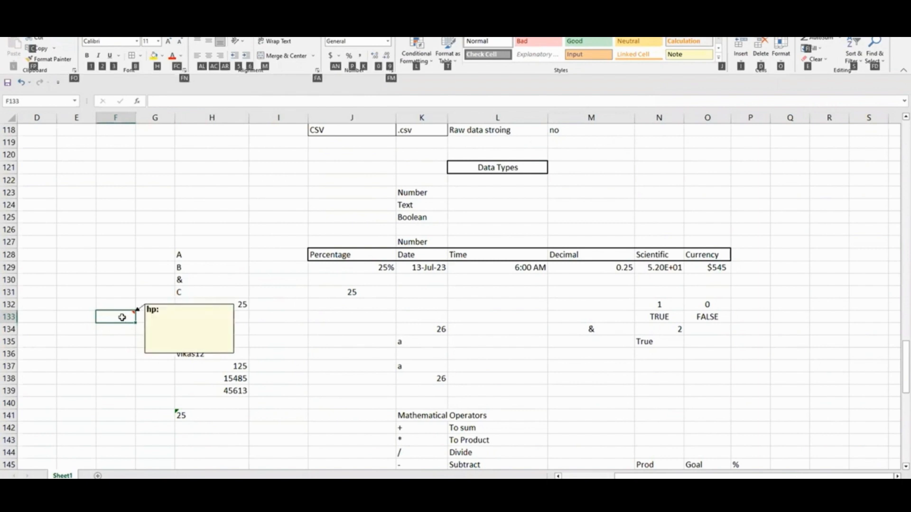
{"action": "key", "text": "Escape"}
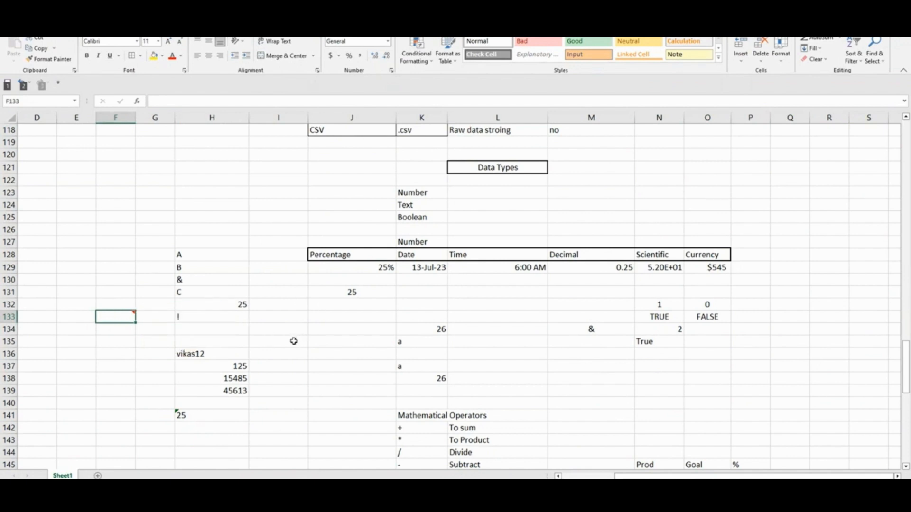
{"action": "left_click", "coordinate": [178, 415]}
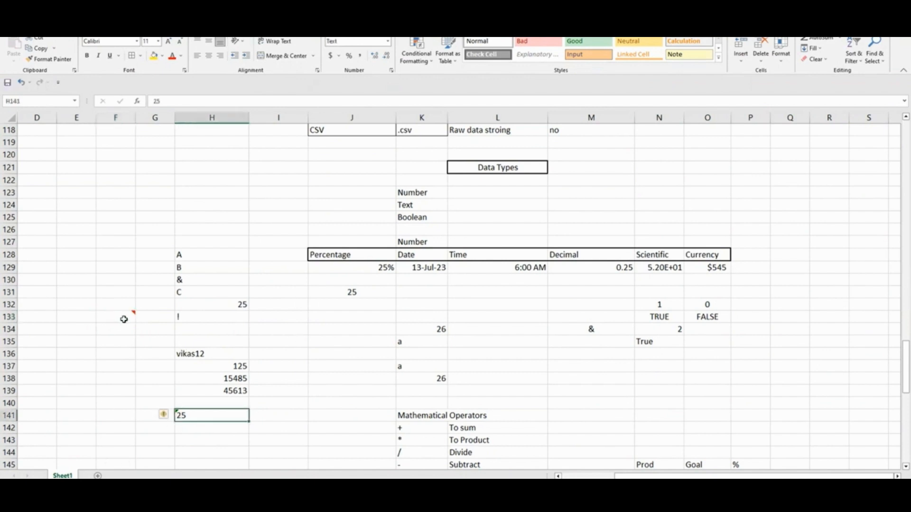
{"action": "left_click", "coordinate": [124, 319]}
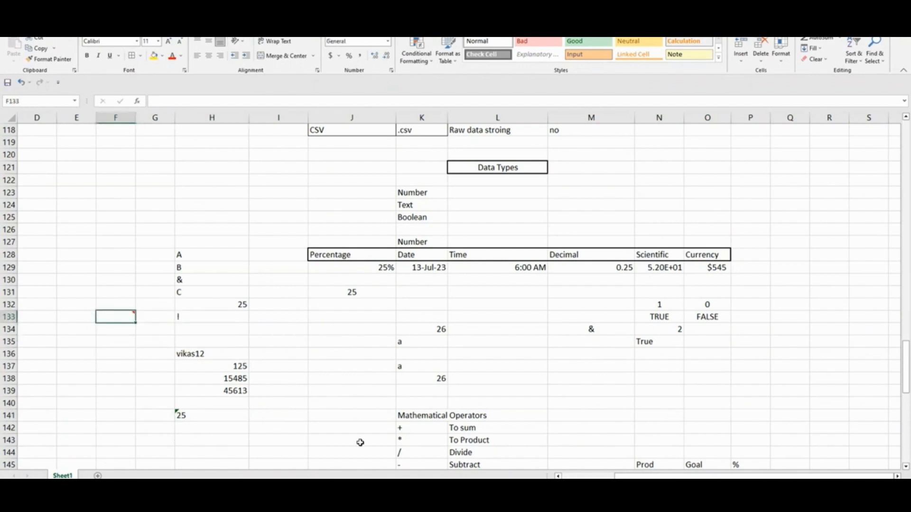
Step: Enter the example labels standard in I143 and pro in I144, and select both cells
{"action": "scroll", "coordinate": [428, 405], "scroll_direction": "down", "scroll_amount": 1}
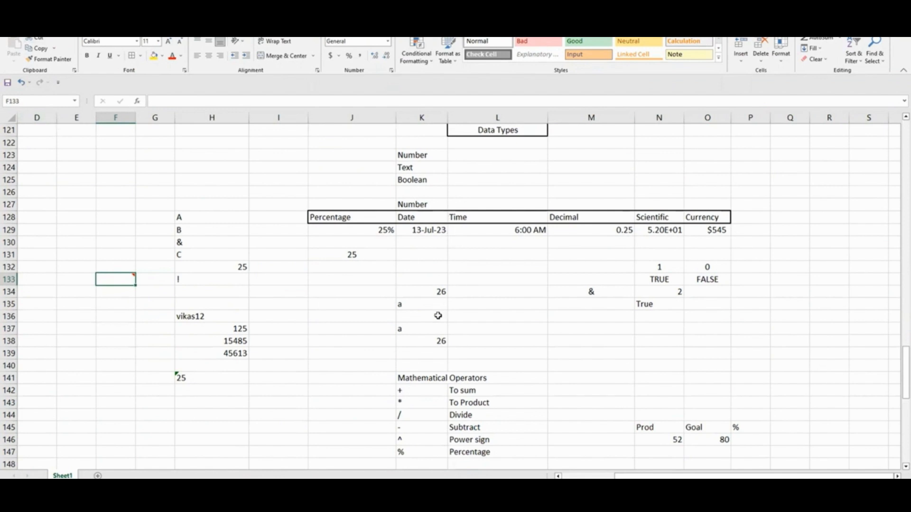
{"action": "left_click", "coordinate": [278, 402]}
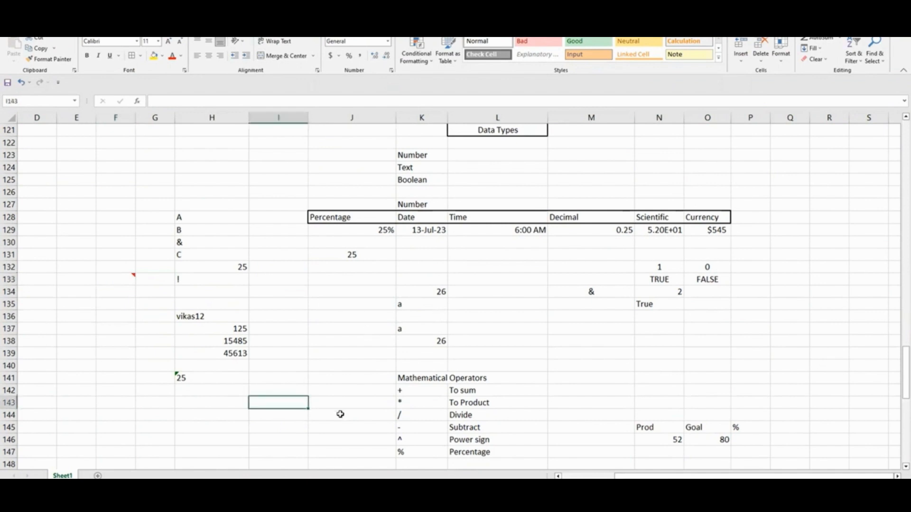
{"action": "type", "text": "sta"}
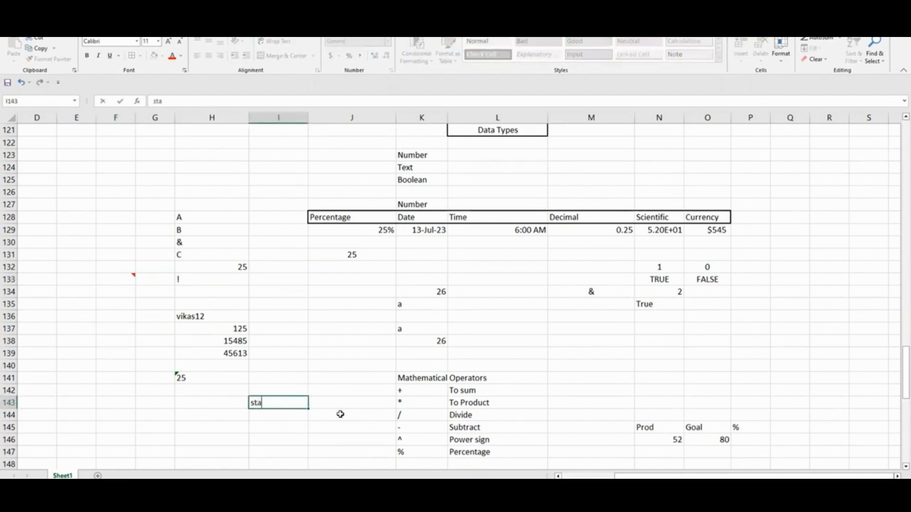
{"action": "type", "text": "ndard"}
{"action": "key", "text": "Return"}
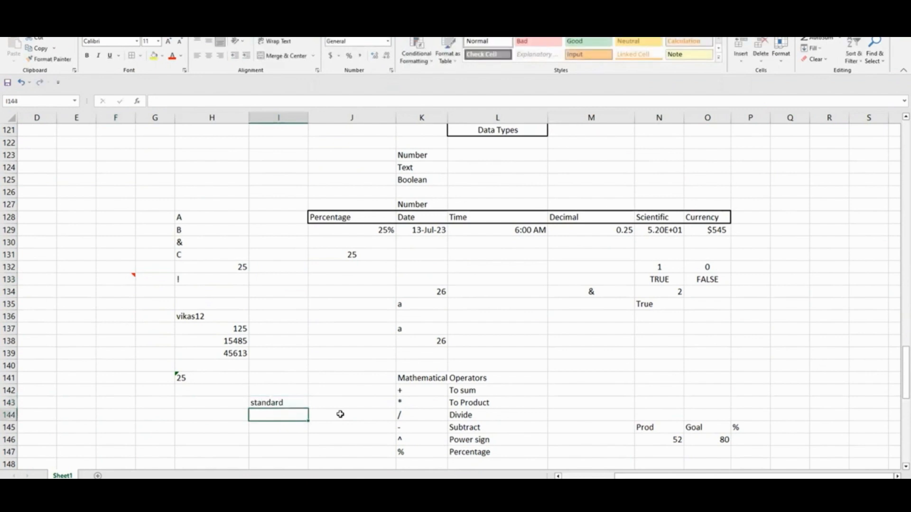
{"action": "type", "text": "pro"}
{"action": "key", "text": "Return"}
{"action": "key", "text": "Up"}
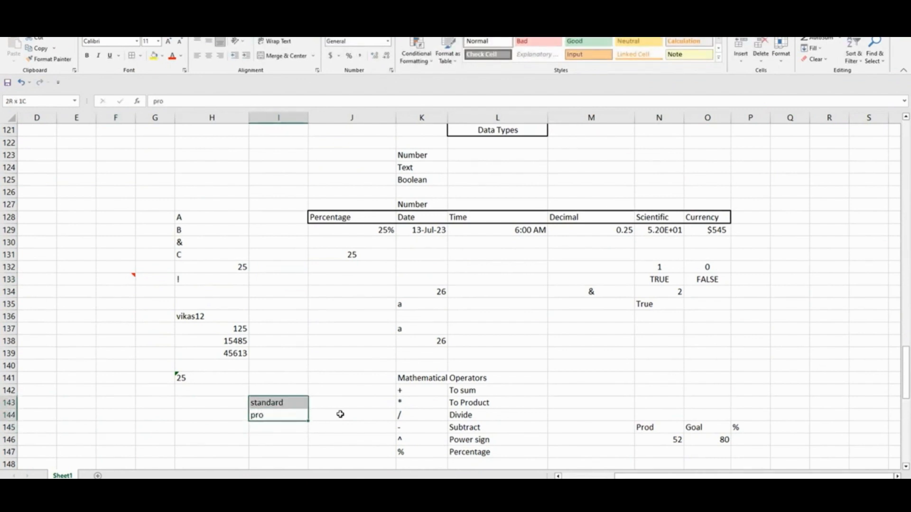
{"action": "key", "text": "shift+Up"}
Step: Enter 3000 beside standard in J143 and 6000 beside pro in J144
{"action": "key", "text": "Down"}
{"action": "key", "text": "Up"}
{"action": "key", "text": "Up"}
{"action": "key", "text": "Right"}
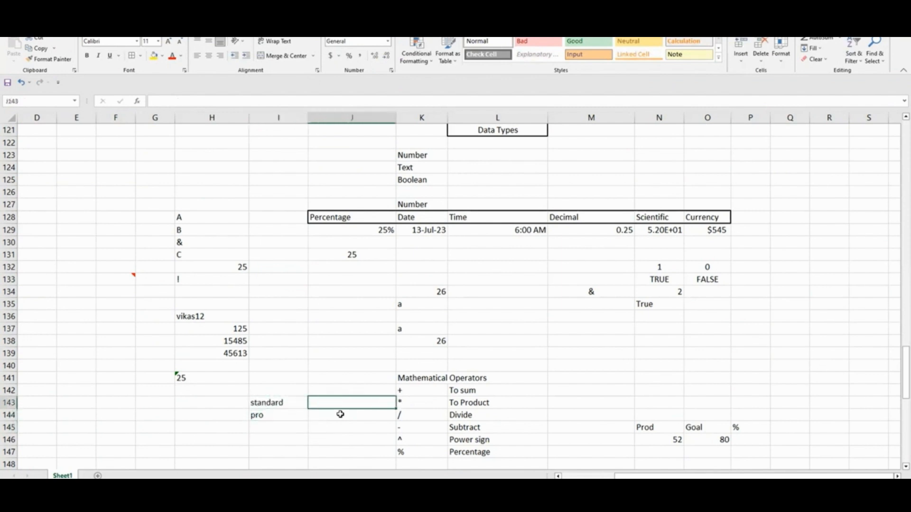
{"action": "type", "text": "300"}
{"action": "key", "text": "Return"}
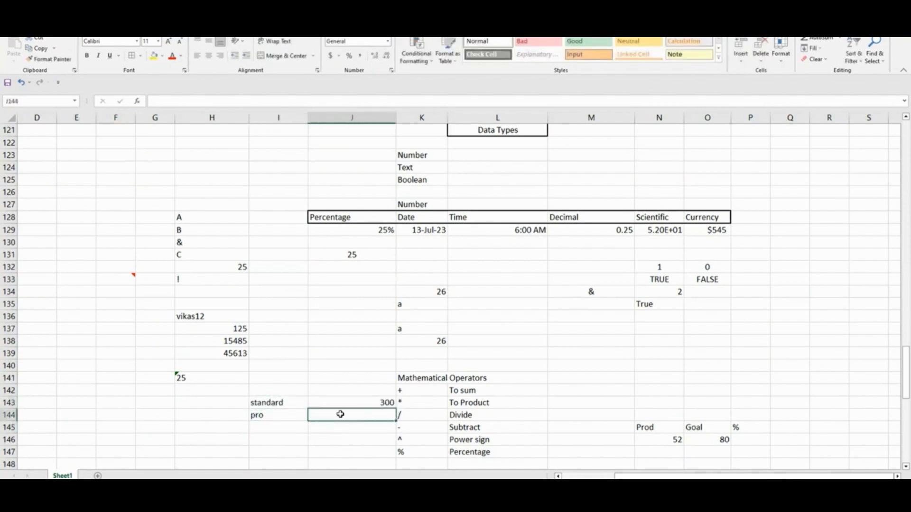
{"action": "key", "text": "Up"}
{"action": "type", "text": "3000"}
{"action": "key", "text": "Return"}
{"action": "type", "text": "6"}
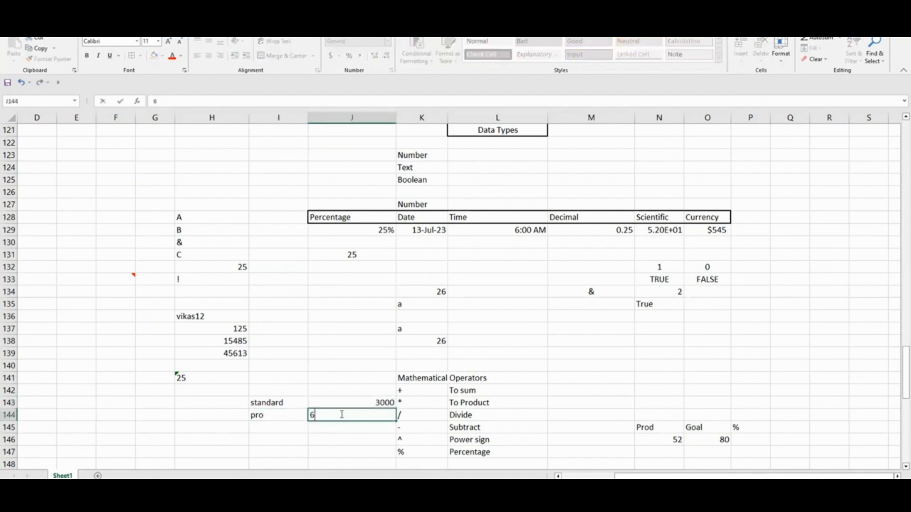
{"action": "type", "text": "000"}
{"action": "key", "text": "Return"}
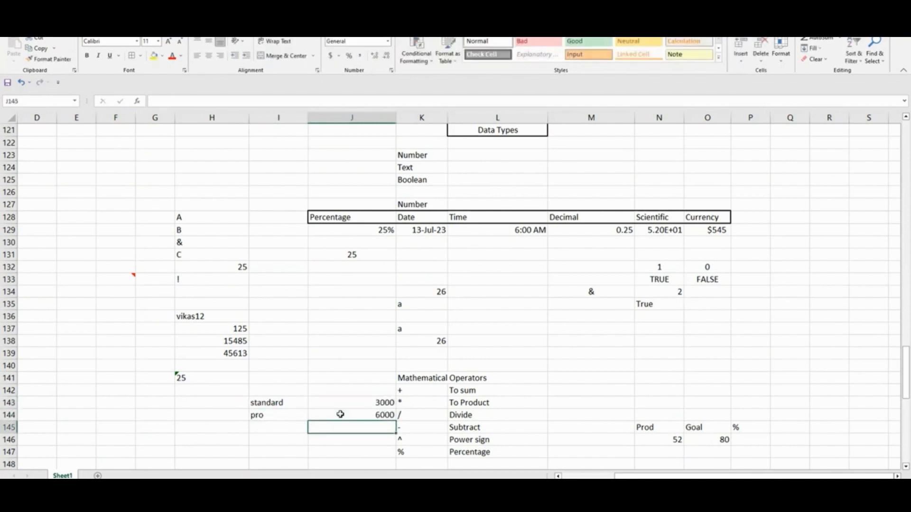
Step: Highlight the standard and pro rows one after the other, and clear the example entries in I143:J144
{"action": "key", "text": "Up"}
{"action": "key", "text": "Up"}
{"action": "key", "text": "shift+Left"}
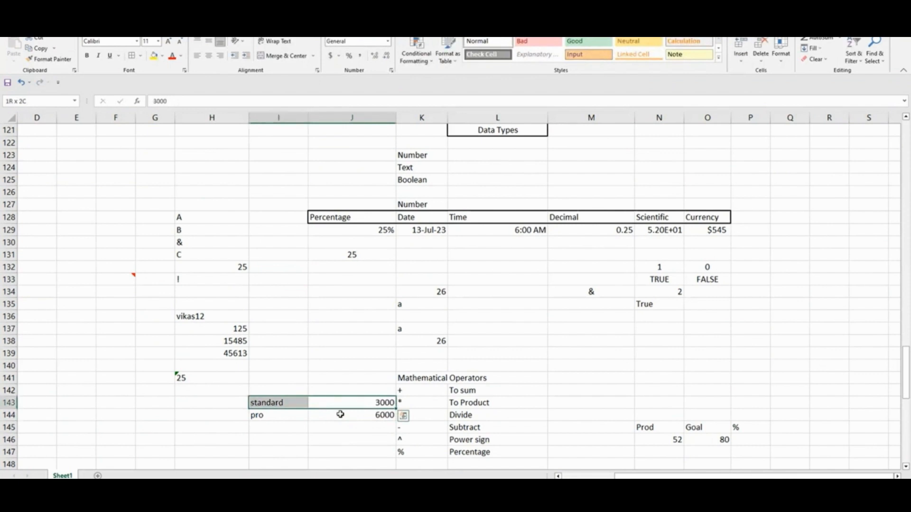
{"action": "key", "text": "Down"}
{"action": "key", "text": "shift+Left"}
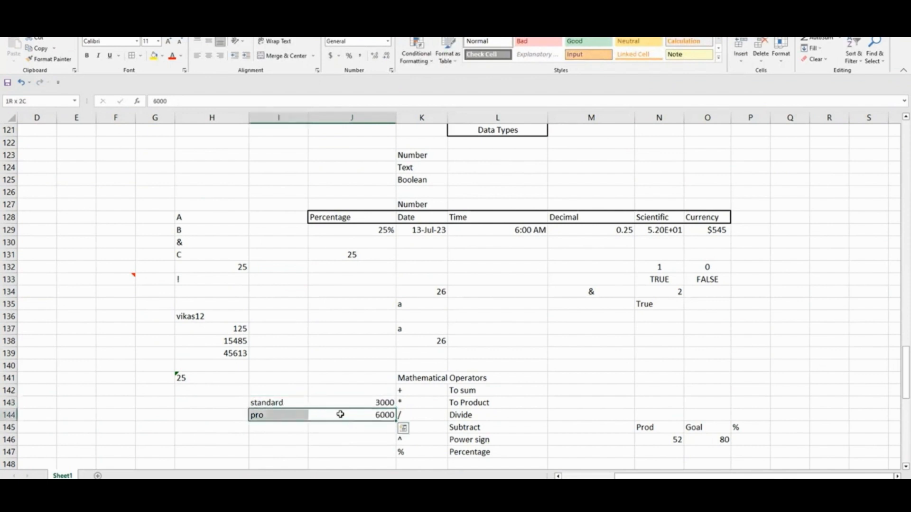
{"action": "key", "text": "Up"}
{"action": "key", "text": "shift+Down"}
{"action": "key", "text": "shift+Left"}
{"action": "key", "text": "Delete"}
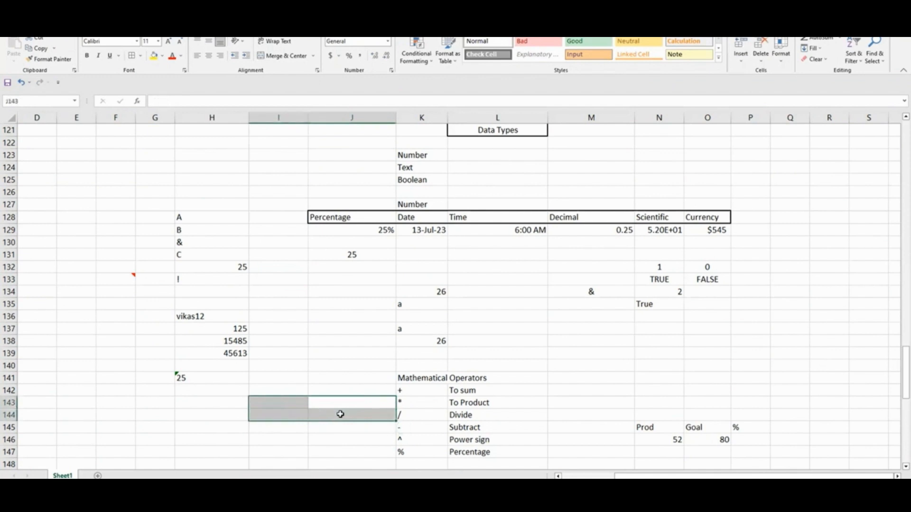
Step: Return to the Data Types section and highlight its examples in I122:Q137 for review
{"action": "left_click", "coordinate": [522, 352]}
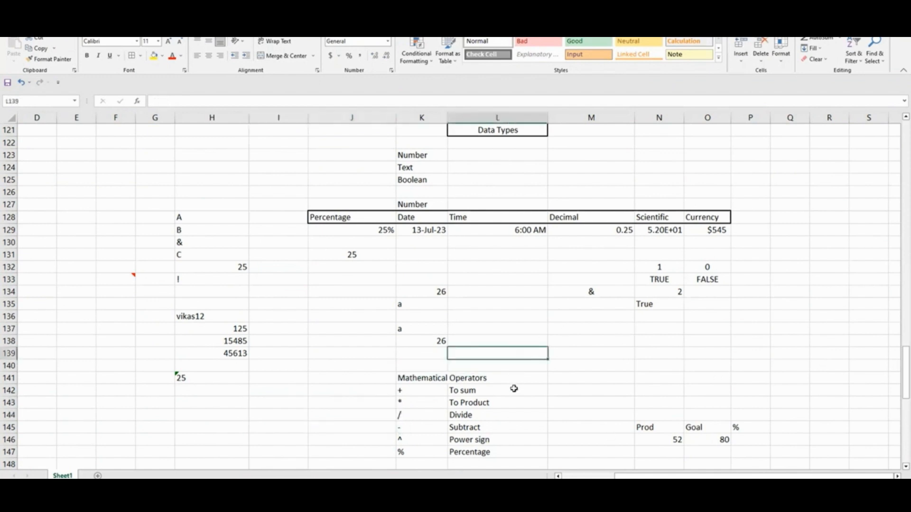
{"action": "scroll", "coordinate": [514, 389], "scroll_direction": "down", "scroll_amount": 2}
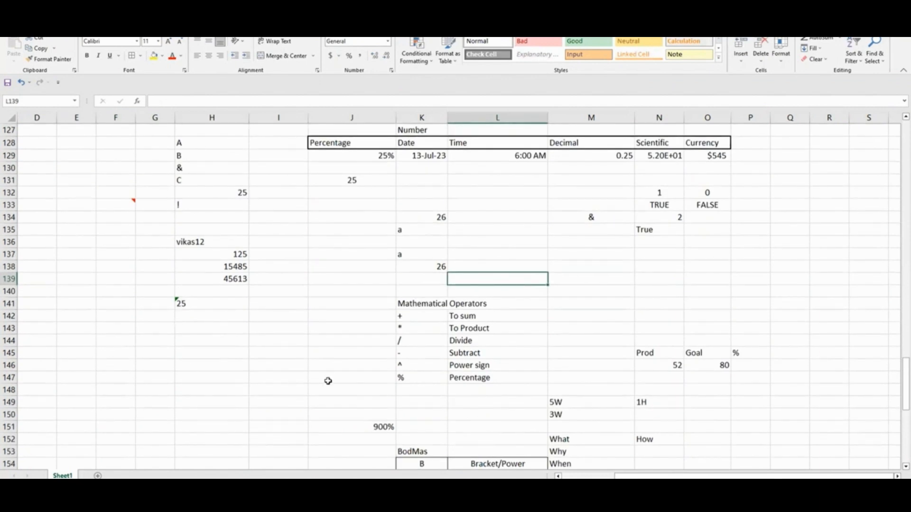
{"action": "scroll", "coordinate": [543, 390], "scroll_direction": "up", "scroll_amount": 2}
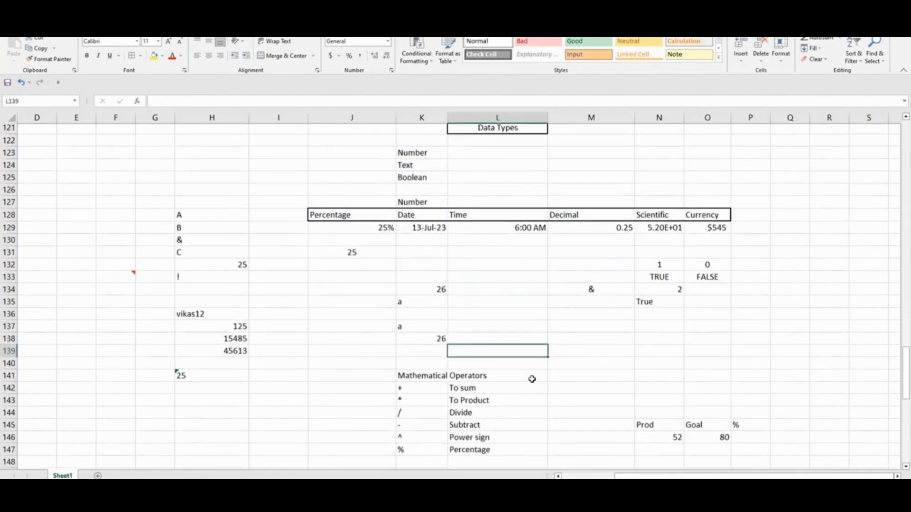
{"action": "scroll", "coordinate": [431, 262], "scroll_direction": "up", "scroll_amount": 1}
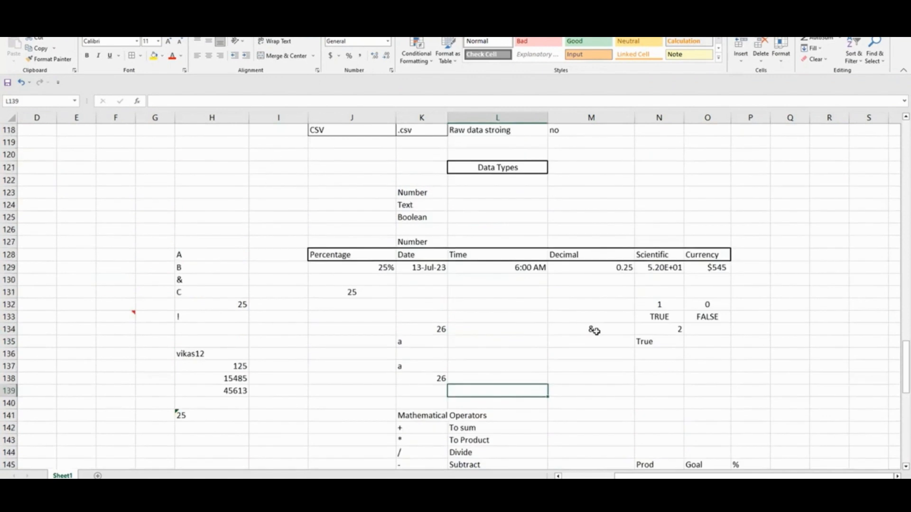
{"action": "left_click_drag", "start_coordinate": [266, 180], "coordinate": [780, 366]}
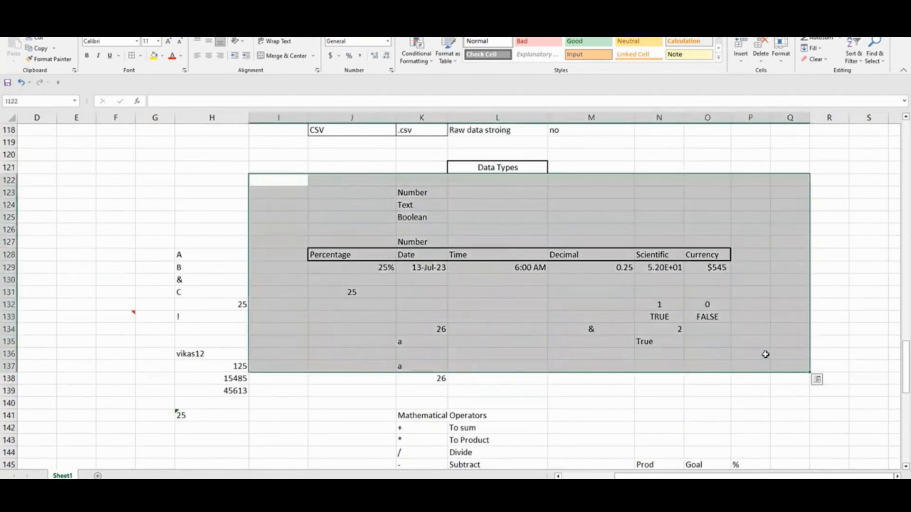
Step: Enter True in N124 as a Boolean example
{"action": "left_click", "coordinate": [431, 214]}
{"action": "left_click", "coordinate": [672, 207]}
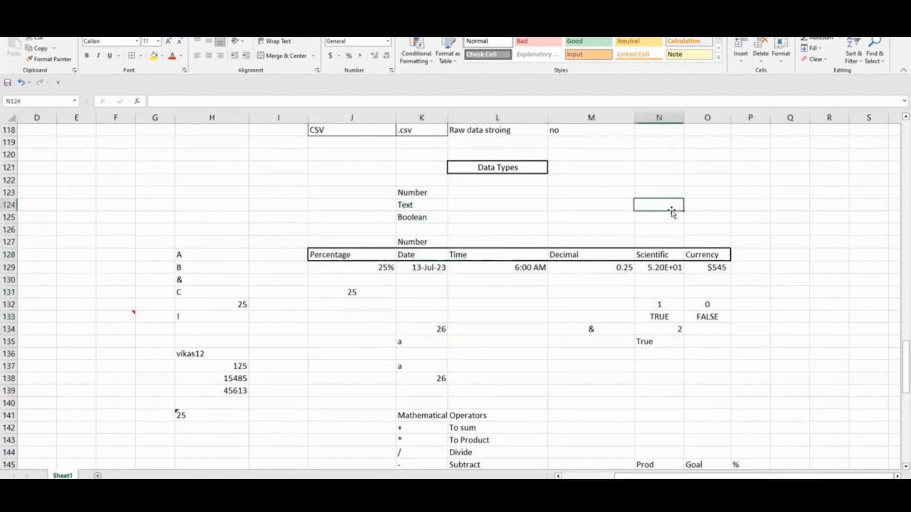
{"action": "type", "text": "True"}
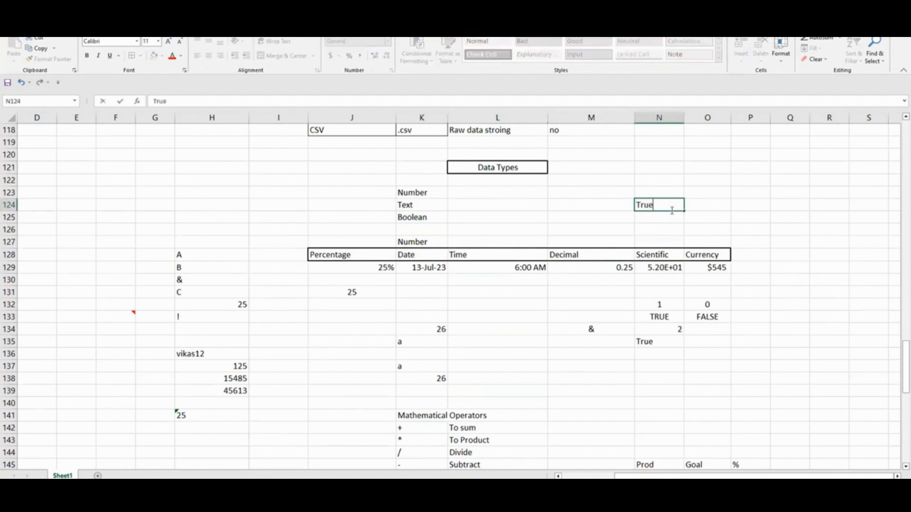
{"action": "key", "text": "Return"}
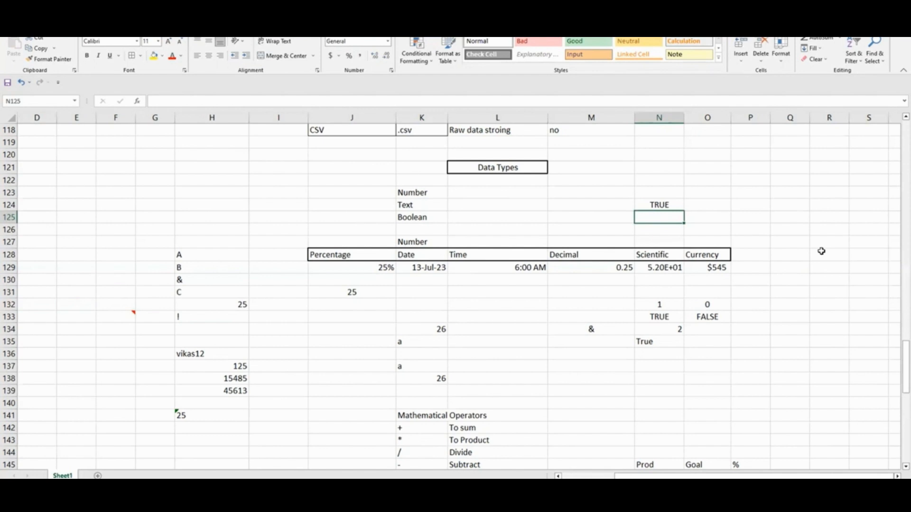
Step: Enter true in R125 as a second Boolean example
{"action": "key", "text": "Right"}
{"action": "key", "text": "Right"}
{"action": "key", "text": "Right"}
{"action": "key", "text": "Right"}
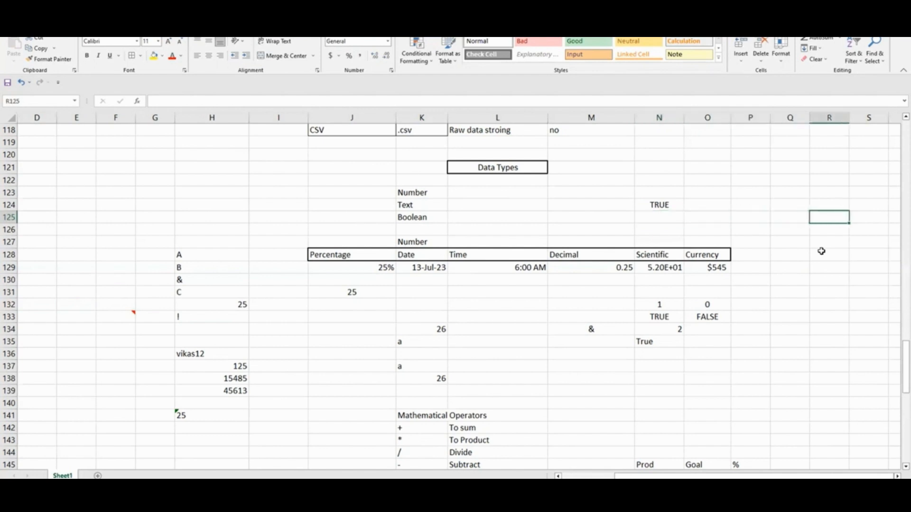
{"action": "type", "text": "true"}
{"action": "key", "text": "Return"}
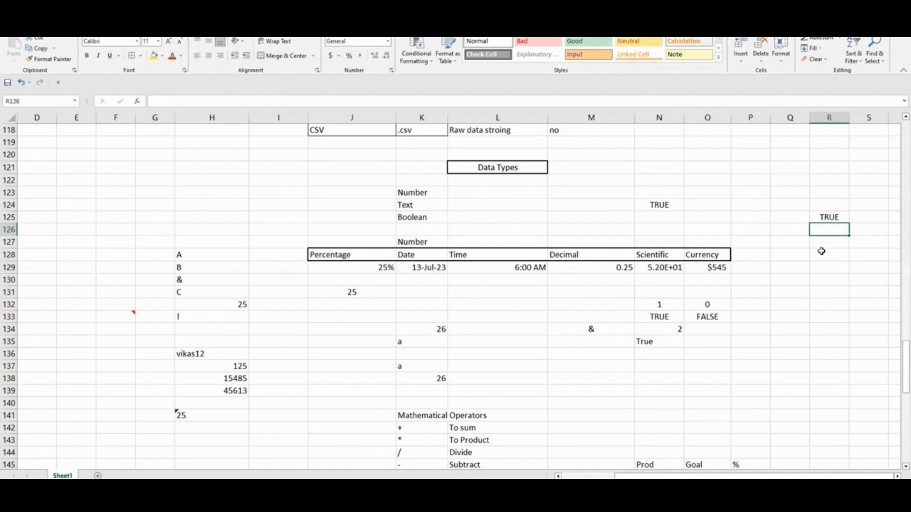
{"action": "key", "text": "Up"}
{"action": "key", "text": "Right"}
{"action": "key", "text": "Right"}
{"action": "key", "text": "Right"}
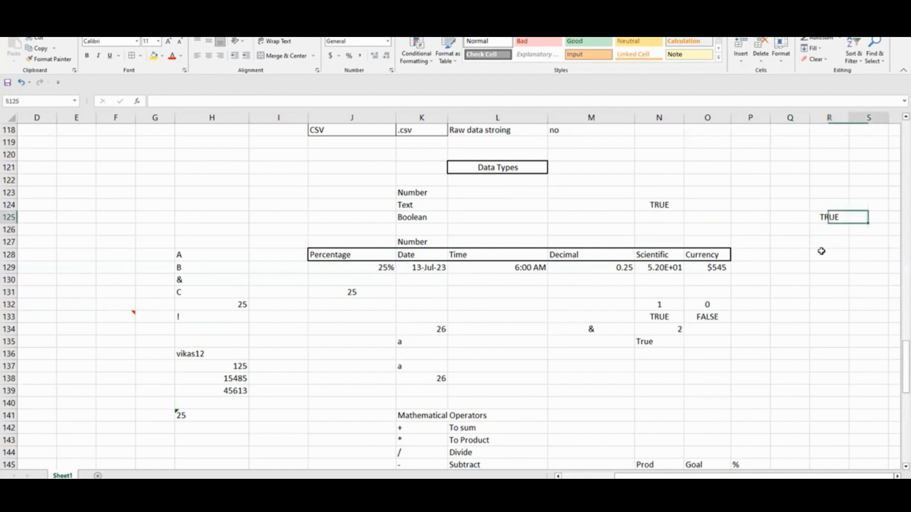
{"action": "key", "text": "Left"}
{"action": "key", "text": "Left"}
{"action": "key", "text": "Left"}
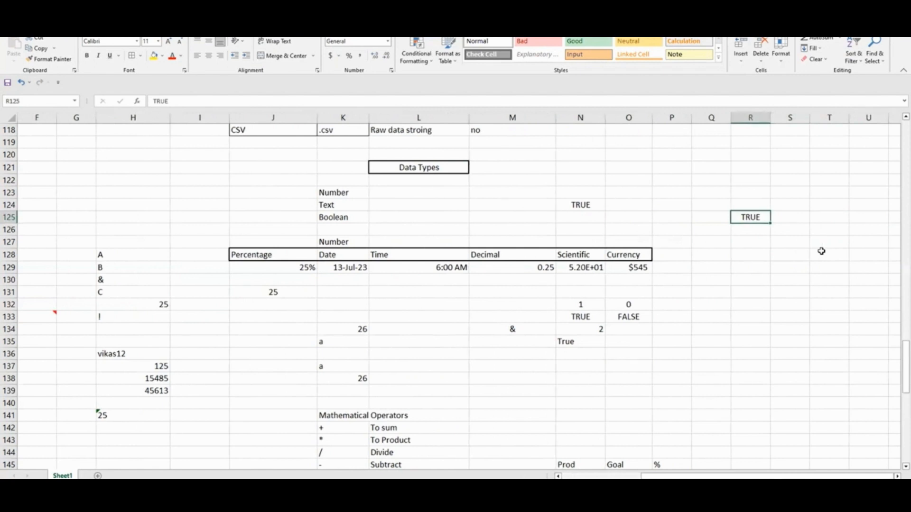
{"action": "key", "text": "Right"}
{"action": "type", "text": "="}
{"action": "key", "text": "Left"}
{"action": "type", "text": "+"}
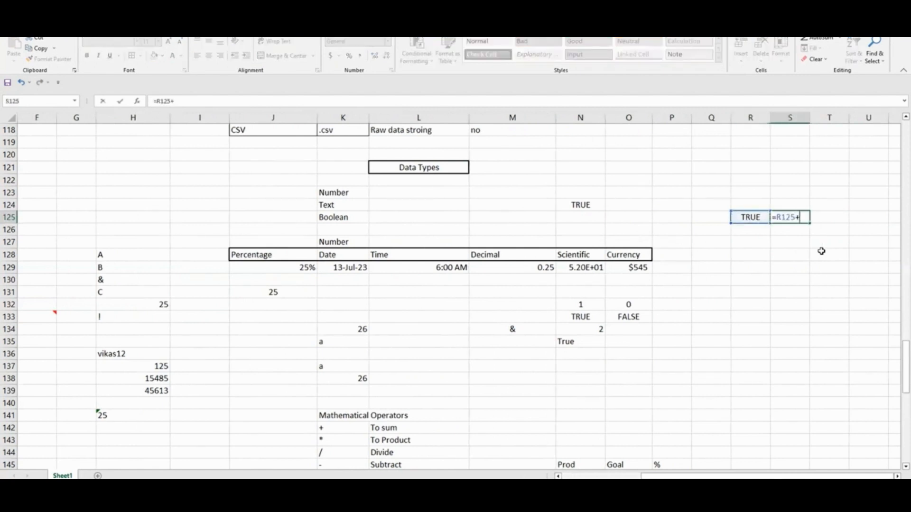
{"action": "type", "text": "1"}
{"action": "key", "text": "Escape"}
Step: Enter a sample first name as text in R127, two rows below the Boolean example
{"action": "key", "text": "Down"}
{"action": "key", "text": "Left"}
{"action": "key", "text": "Down"}
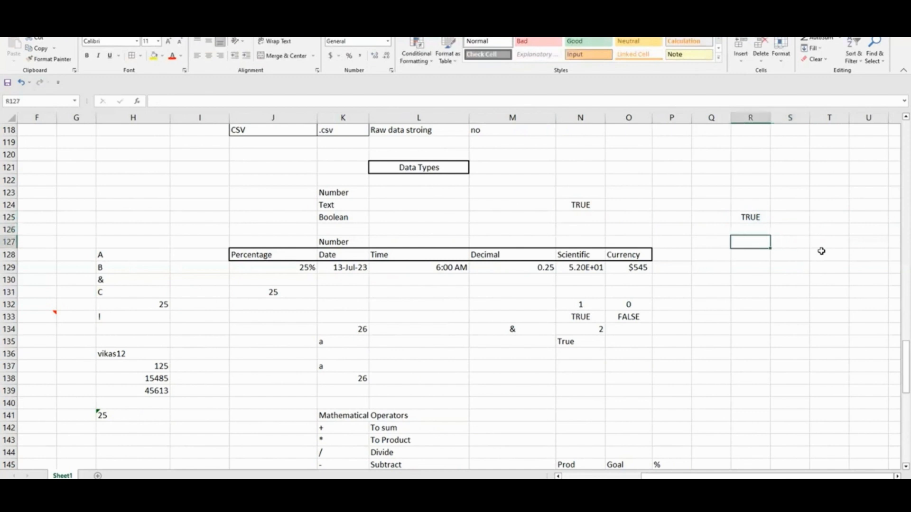
{"action": "type", "text": "vikas"}
{"action": "key", "text": "Tab"}
Step: Try adding 1 to the text in R127 with the formula =R127+1 in S127, and clear the formula
{"action": "type", "text": "="}
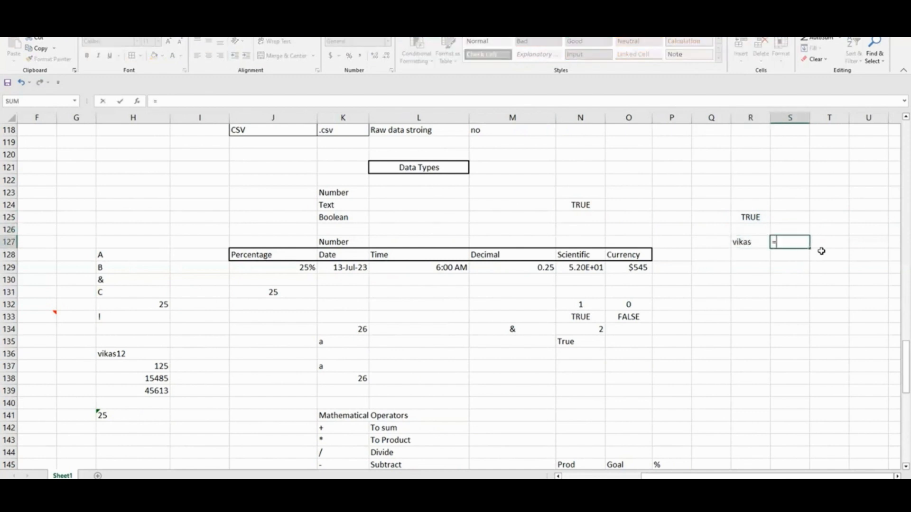
{"action": "type", "text": "R127+1"}
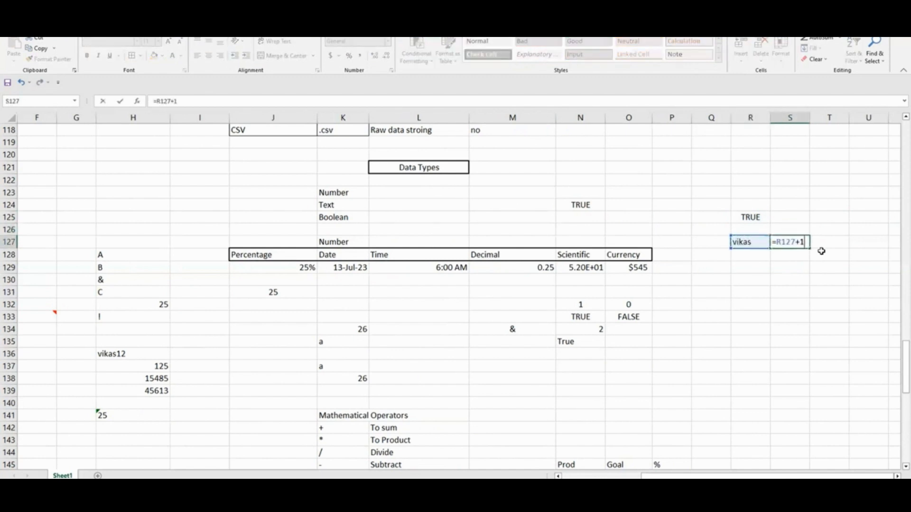
{"action": "key", "text": "Return"}
{"action": "key", "text": "Up"}
{"action": "key", "text": "Right"}
{"action": "key", "text": "Delete"}
Step: Add 1 to the Boolean value with the formula =R125+1 in S125
{"action": "key", "text": "Up"}
{"action": "key", "text": "Up"}
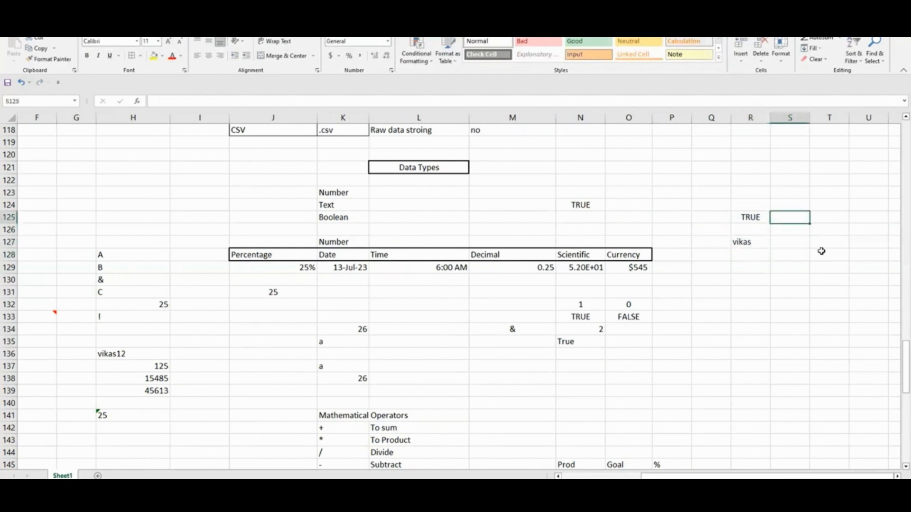
{"action": "type", "text": "="}
{"action": "key", "text": "Left"}
{"action": "type", "text": "+1"}
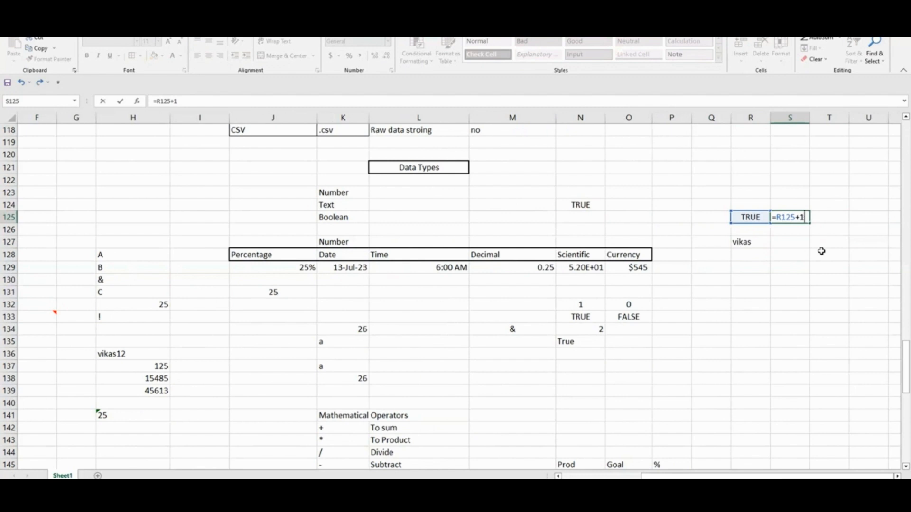
{"action": "key", "text": "Return"}
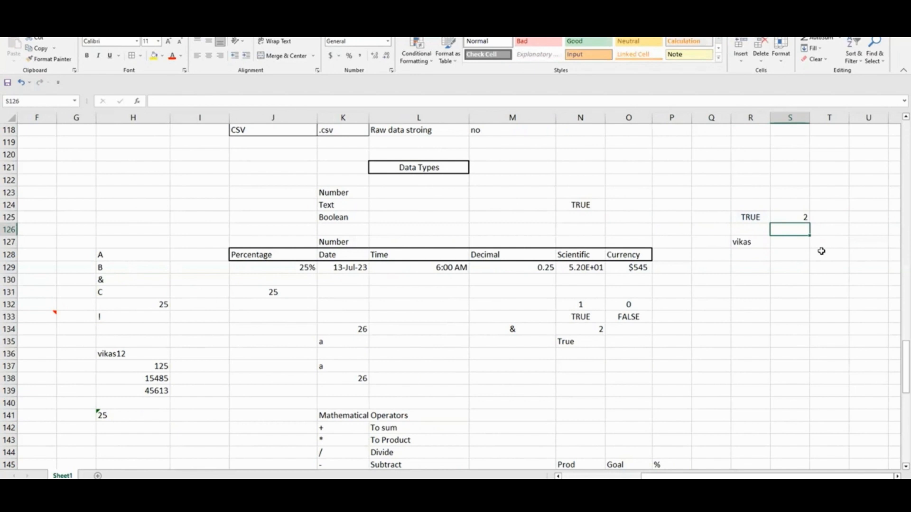
{"action": "key", "text": "Up"}
{"action": "key", "text": "Up"}
{"action": "key", "text": "Up"}
{"action": "key", "text": "Up"}
{"action": "key", "text": "Up"}
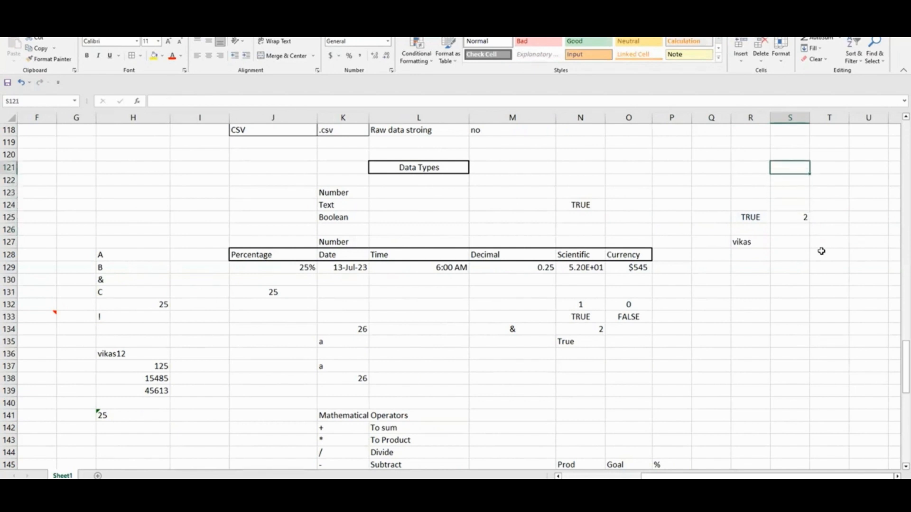
{"action": "key", "text": "Left"}
{"action": "key", "text": "Left"}
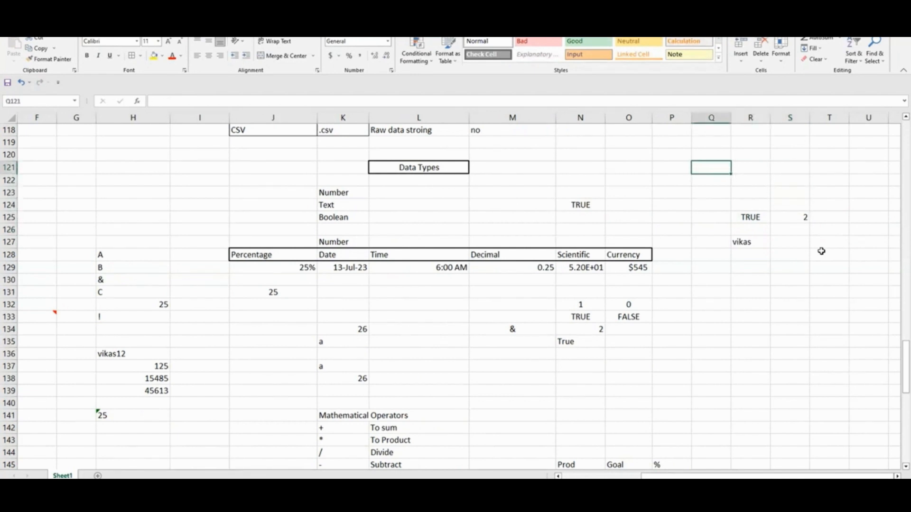
{"action": "type", "text": "11001"}
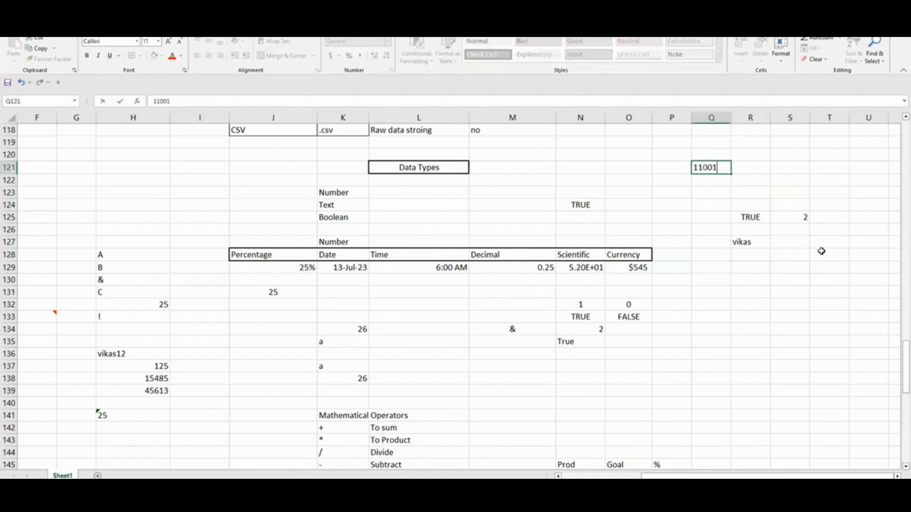
{"action": "type", "text": "01010101010"}
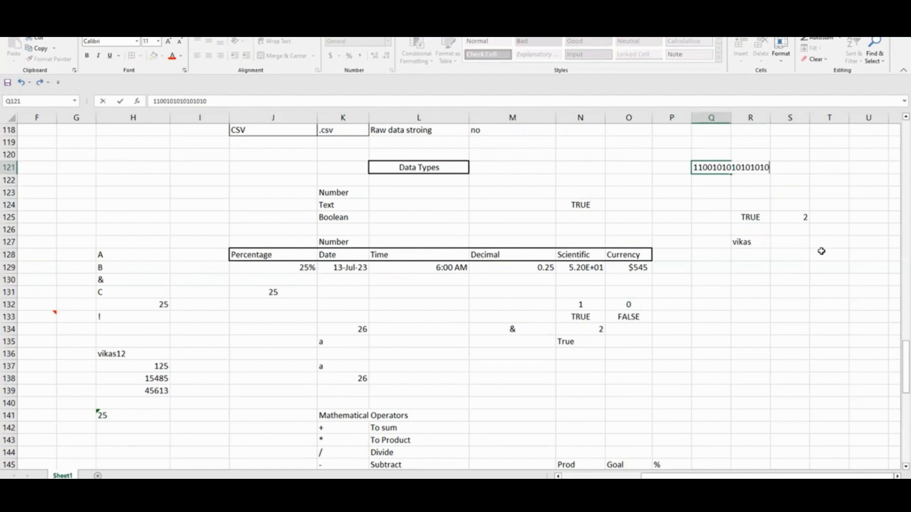
{"action": "key", "text": "Return"}
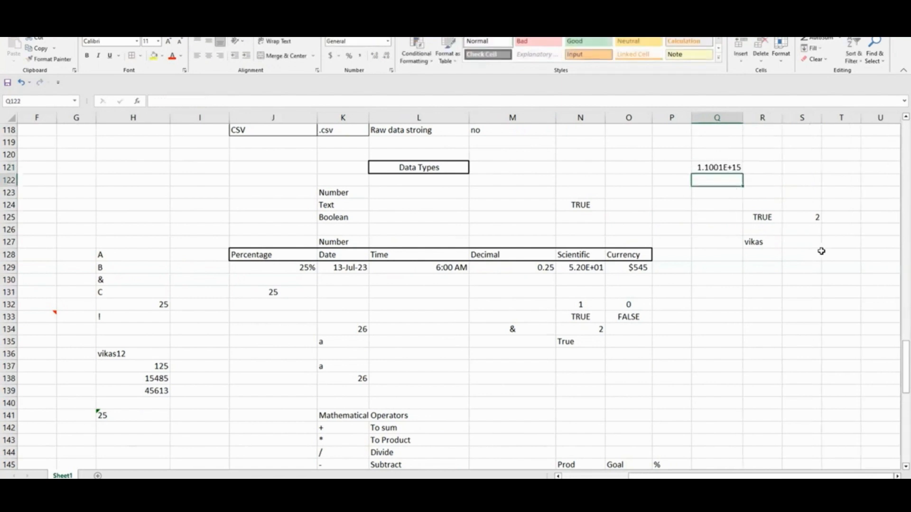
{"action": "key", "text": "Up"}
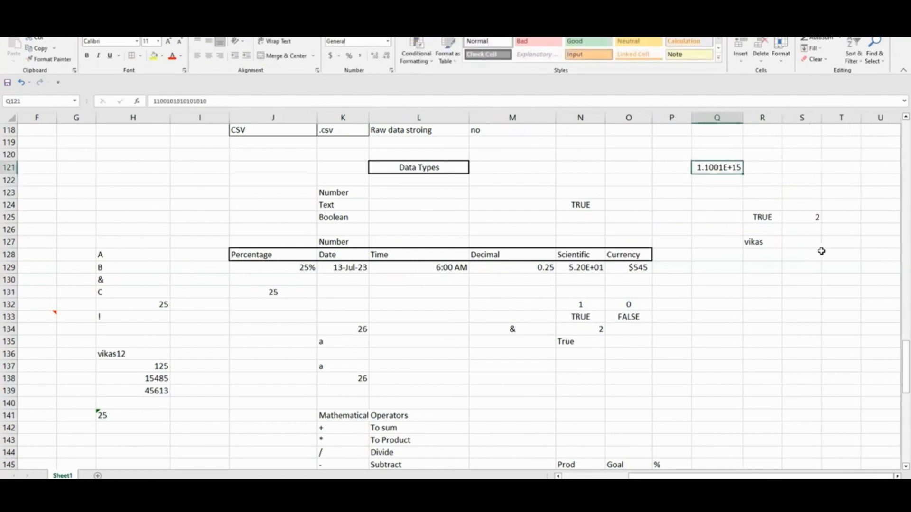
{"action": "key", "text": "Delete"}
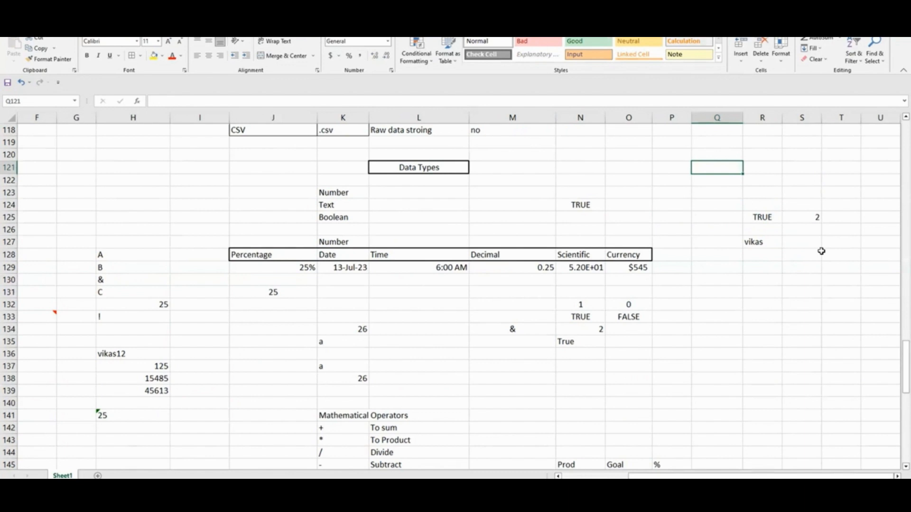
Step: Enter the label AI in Q121
{"action": "type", "text": "AI"}
{"action": "key", "text": "Return"}
Step: Try entering binary digits in Q122 below the AI label, discard them, and select Q121:R121
{"action": "type", "text": "0"}
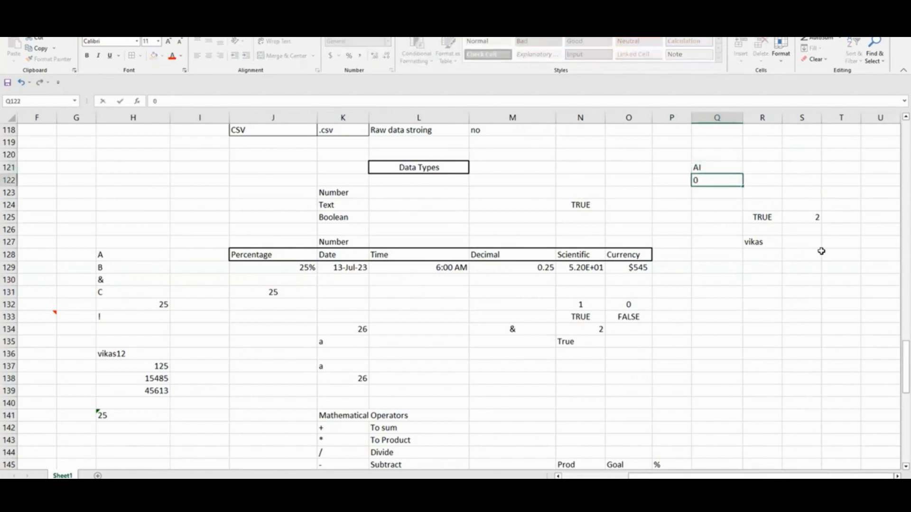
{"action": "type", "text": "010"}
{"action": "key", "text": "Return"}
{"action": "key", "text": "shift+Right"}
{"action": "key", "text": "shift+Right"}
{"action": "key", "text": "shift+Right"}
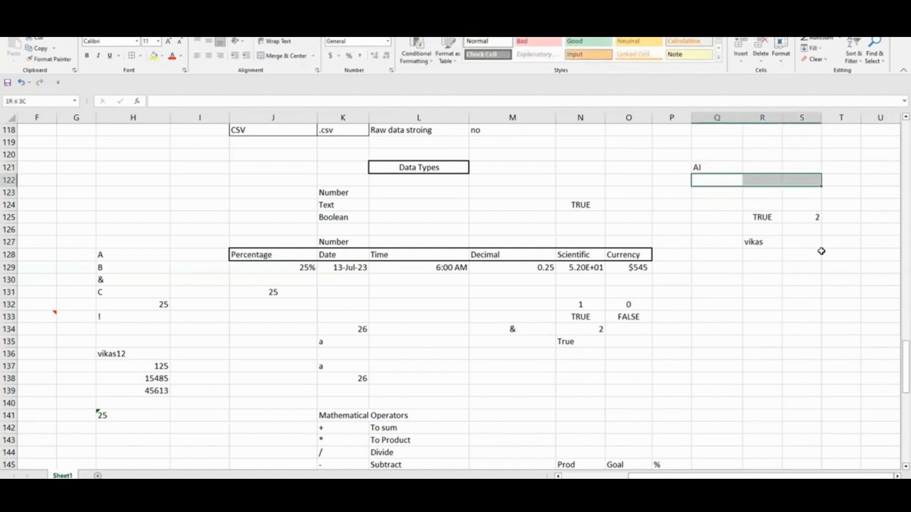
{"action": "key", "text": "Left"}
{"action": "key", "text": "Right"}
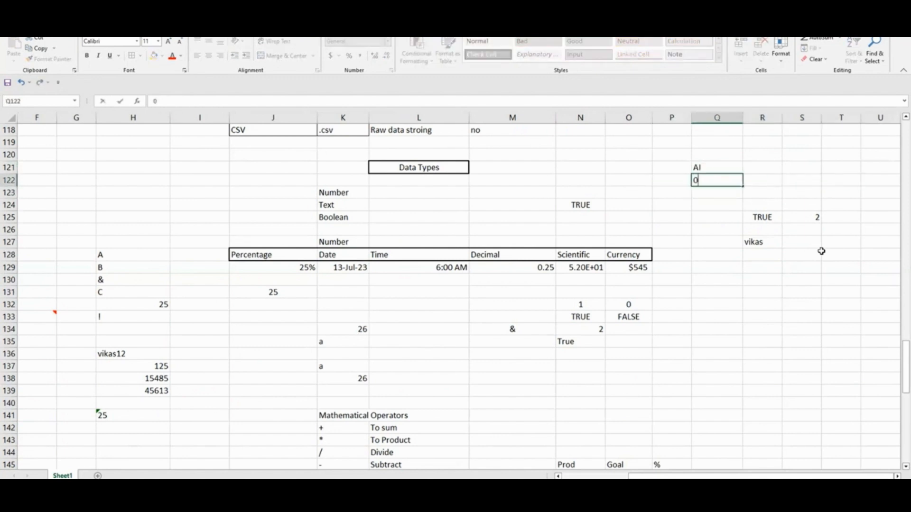
{"action": "key", "text": "Up"}
{"action": "key", "text": "shift+Right"}
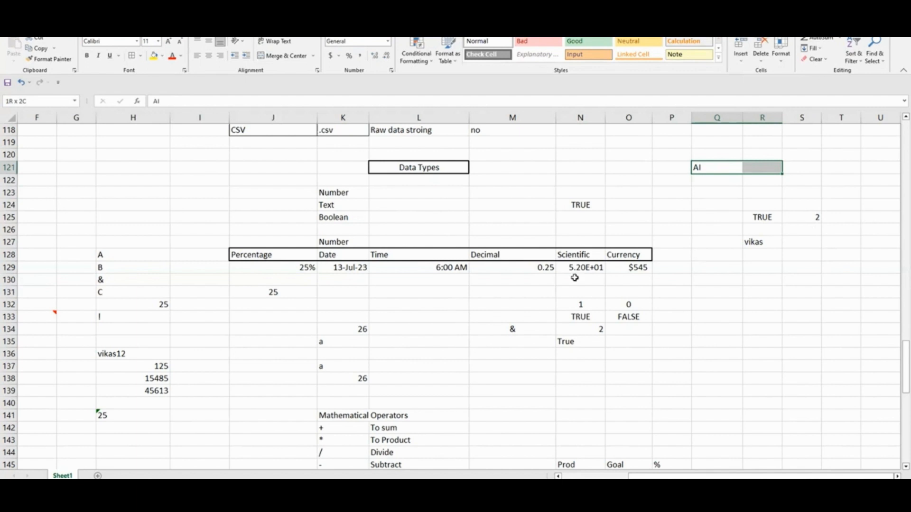
Step: Highlight the Boolean label in K125 and the TRUE example in R125 for review
{"action": "left_click_drag", "start_coordinate": [291, 229], "coordinate": [429, 216]}
{"action": "left_click", "coordinate": [344, 219]}
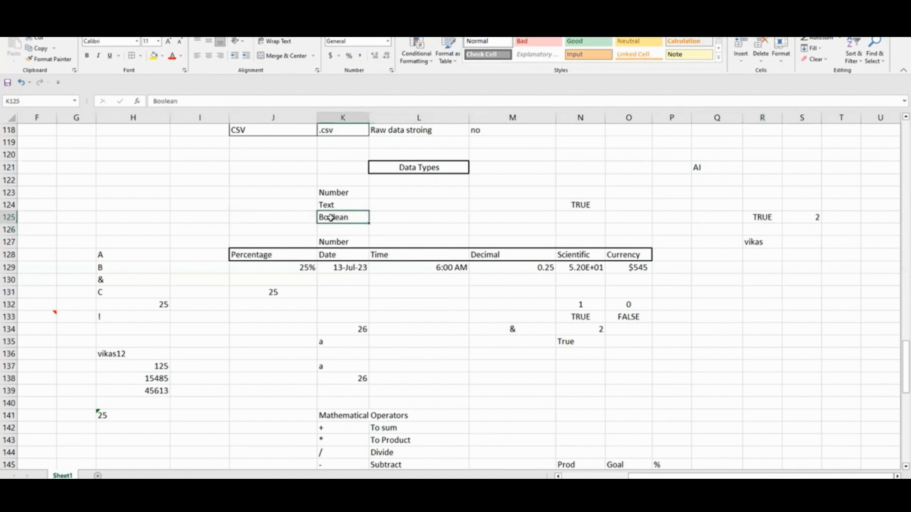
{"action": "left_click", "coordinate": [776, 217]}
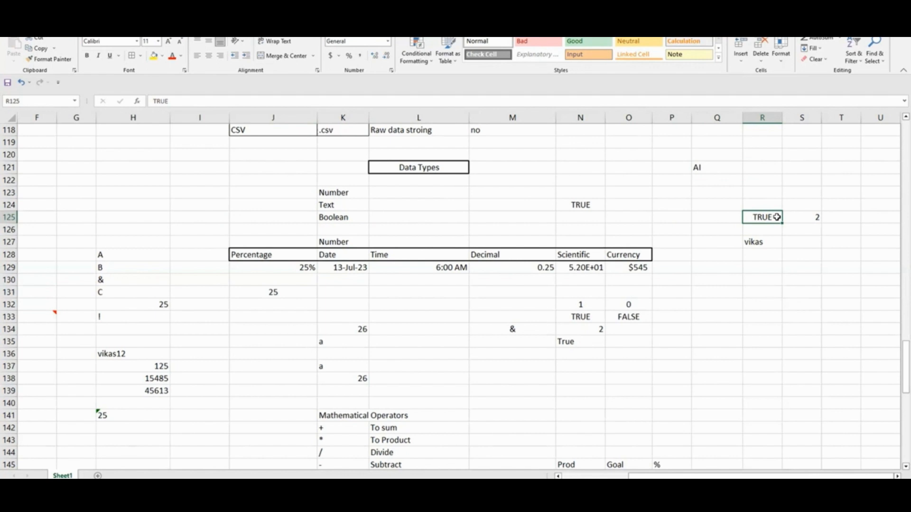
{"action": "scroll", "coordinate": [832, 301], "scroll_direction": "down", "scroll_amount": 2}
{"action": "left_click_drag", "start_coordinate": [731, 230], "coordinate": [847, 292]}
{"action": "left_click", "coordinate": [746, 242]}
{"action": "left_click_drag", "start_coordinate": [683, 284], "coordinate": [644, 284]}
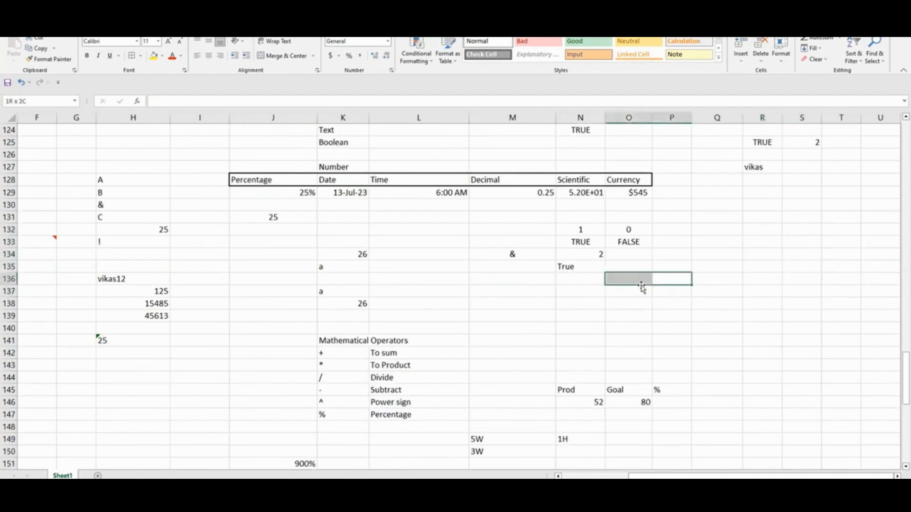
{"action": "left_click_drag", "start_coordinate": [735, 283], "coordinate": [830, 294]}
{"action": "left_click_drag", "start_coordinate": [657, 290], "coordinate": [603, 329]}
{"action": "left_click_drag", "start_coordinate": [797, 284], "coordinate": [883, 323]}
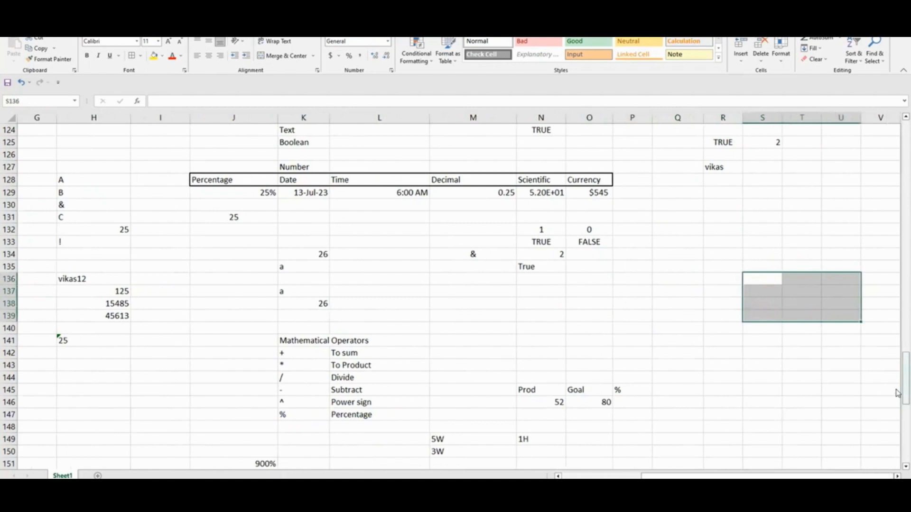
{"action": "scroll", "coordinate": [771, 213], "scroll_direction": "up", "scroll_amount": 4}
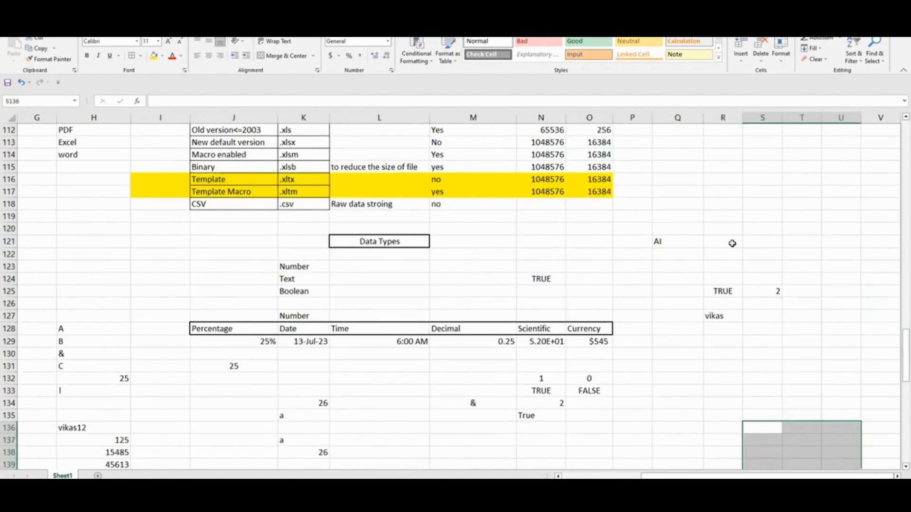
{"action": "scroll", "coordinate": [732, 244], "scroll_direction": "up", "scroll_amount": 1}
{"action": "scroll", "coordinate": [746, 323], "scroll_direction": "down", "scroll_amount": 1}
Step: Center the sample name horizontally in R127
{"action": "left_click", "coordinate": [718, 317]}
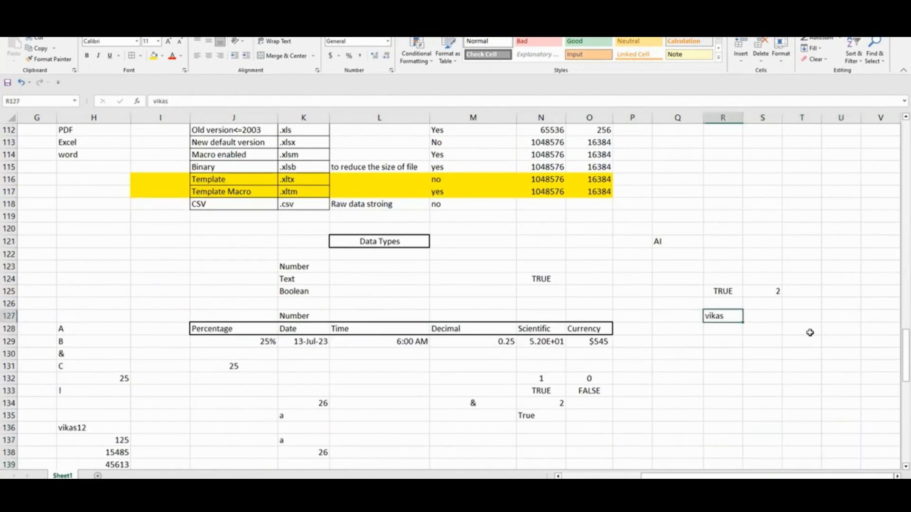
{"action": "key", "text": "alt+h"}
{"action": "key", "text": "a"}
{"action": "key", "text": "c"}
Step: Enter ED in R123 as another text example and reselect the cell
{"action": "key", "text": "Up"}
{"action": "key", "text": "Up"}
{"action": "key", "text": "Up"}
{"action": "key", "text": "Up"}
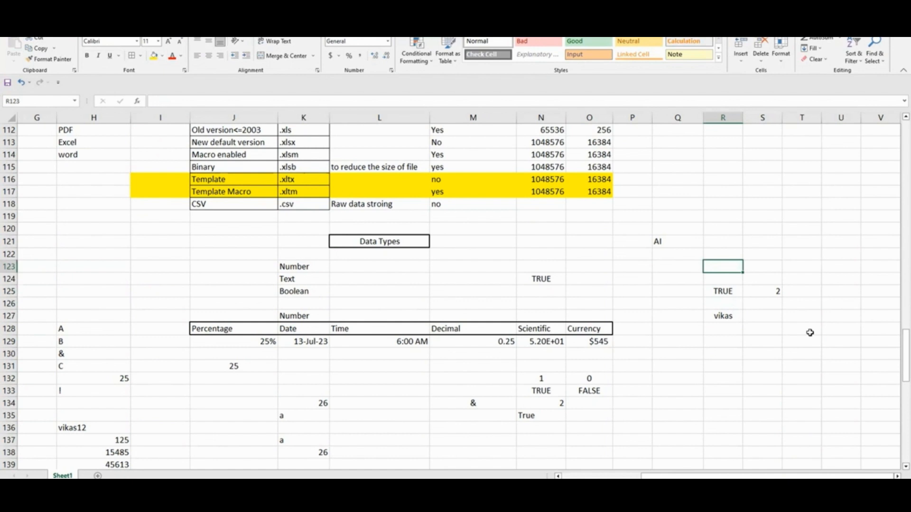
{"action": "type", "text": "ED"}
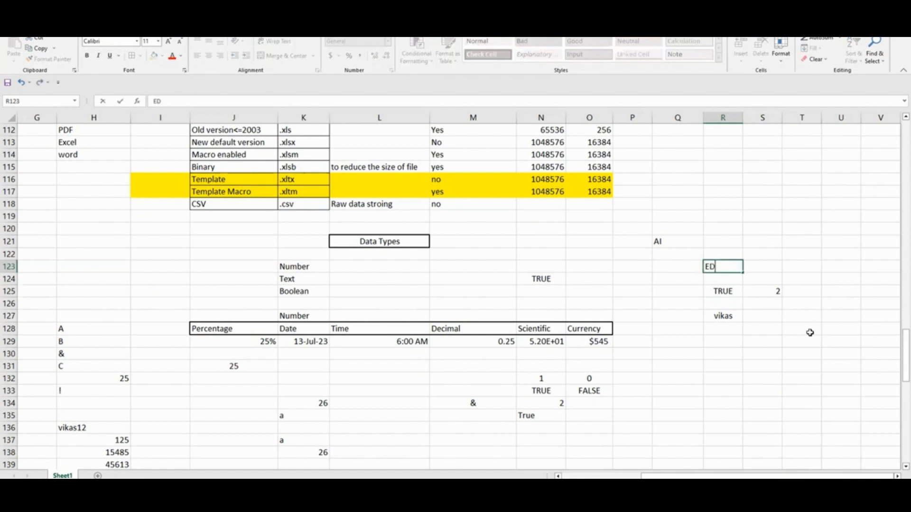
{"action": "key", "text": "Return"}
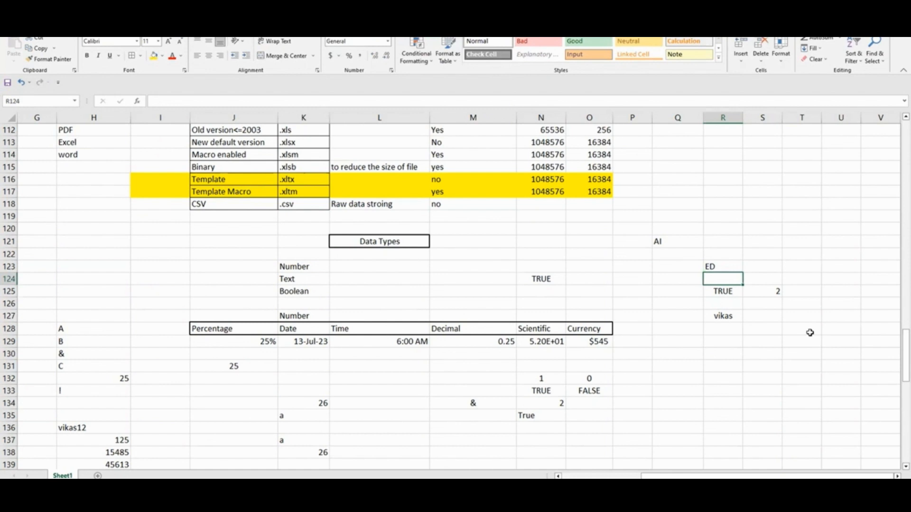
{"action": "key", "text": "Up"}
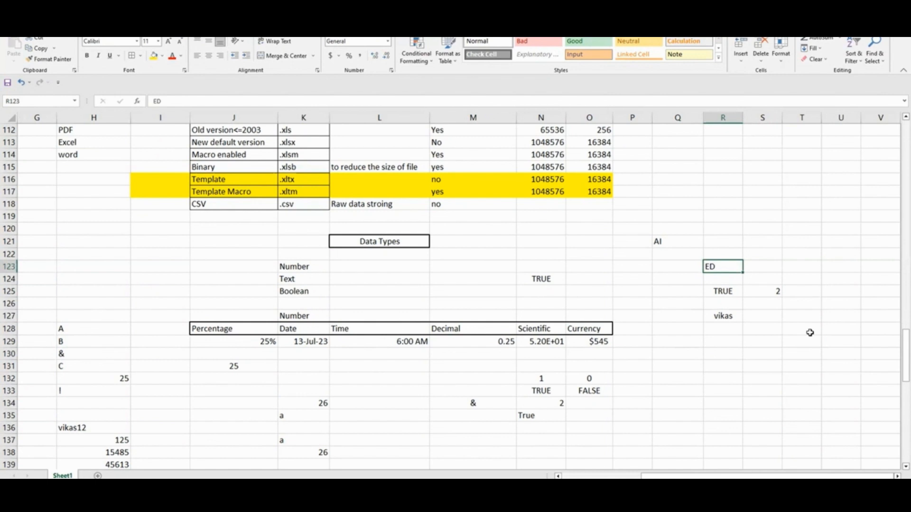
Step: Clear the ED text example from R123
{"action": "key", "text": "Delete"}
{"action": "left_click", "coordinate": [684, 350]}
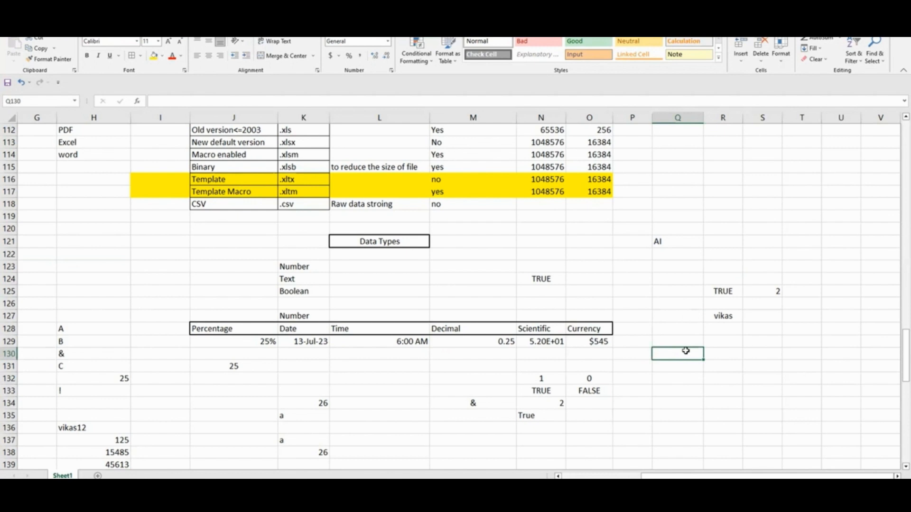
Step: Highlight the centered sample name in R127 together with the adjacent cell S127 for review
{"action": "left_click", "coordinate": [733, 317]}
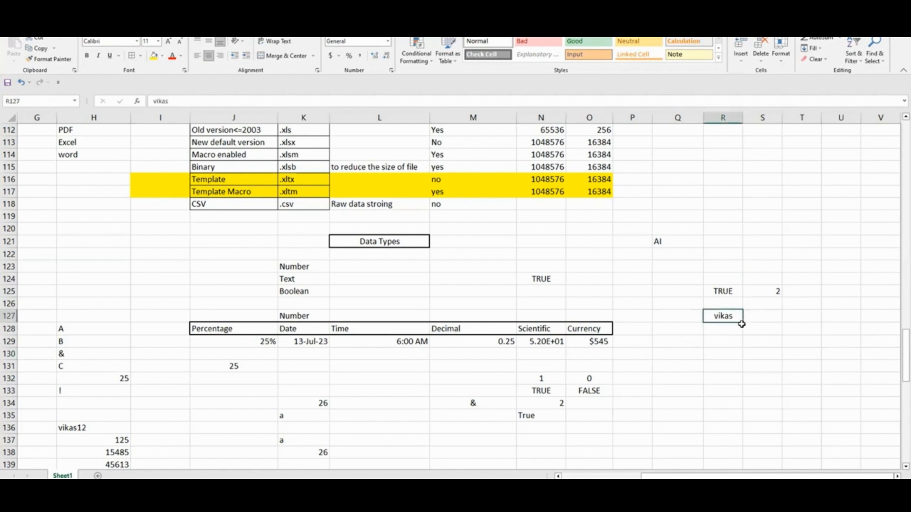
{"action": "left_click", "coordinate": [748, 359]}
{"action": "left_click_drag", "start_coordinate": [724, 316], "coordinate": [754, 321]}
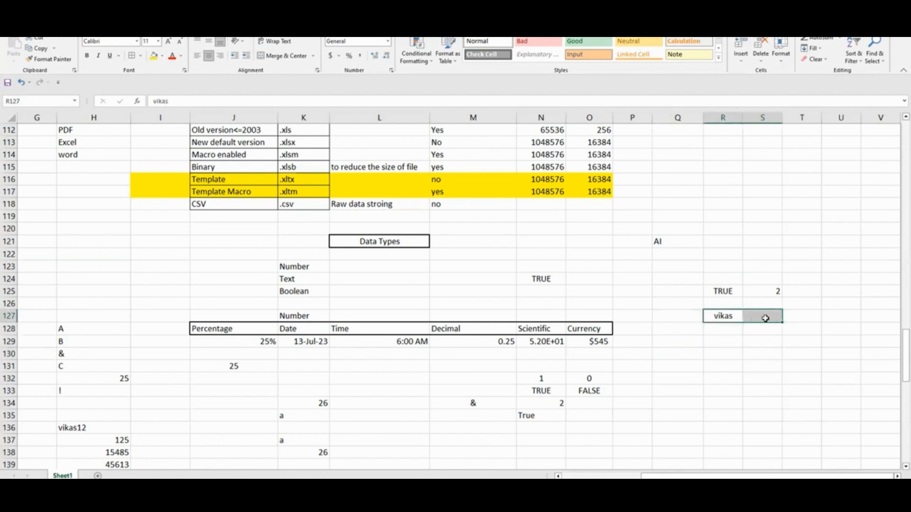
{"action": "left_click", "coordinate": [731, 355]}
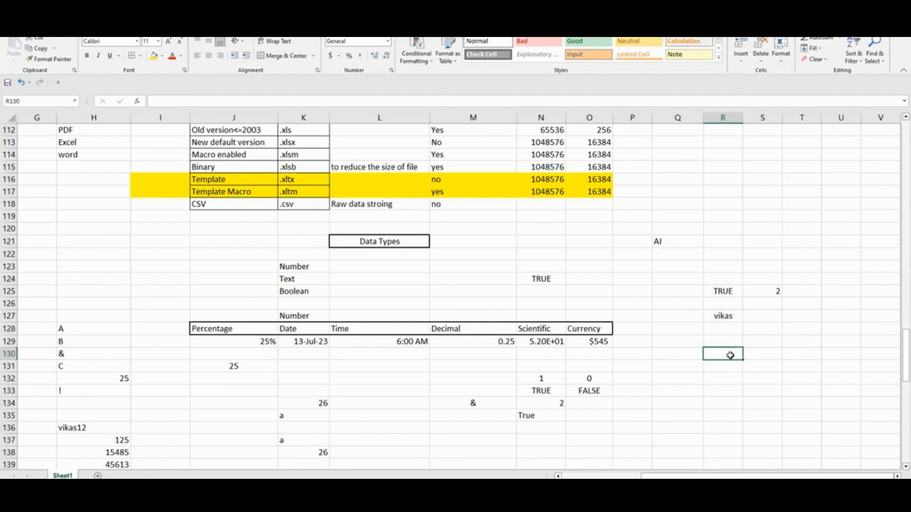
{"action": "left_click", "coordinate": [733, 319]}
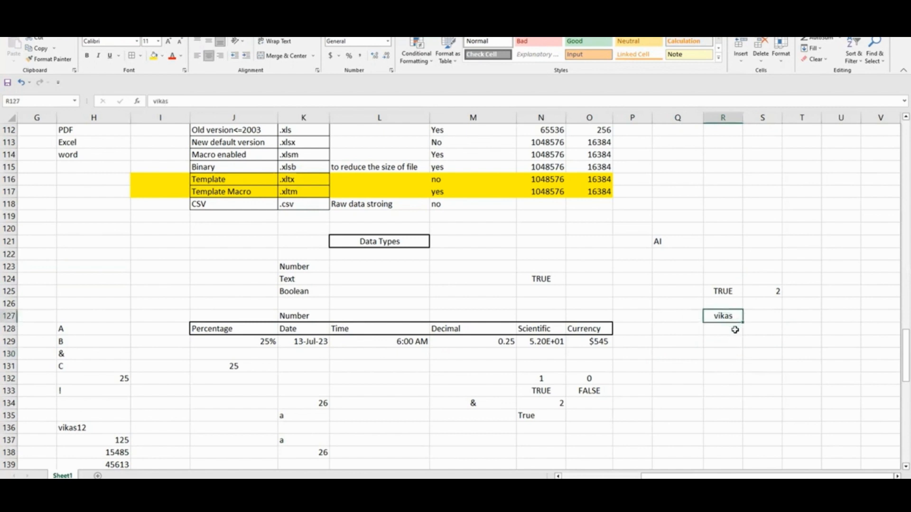
{"action": "key", "text": "shift+Right"}
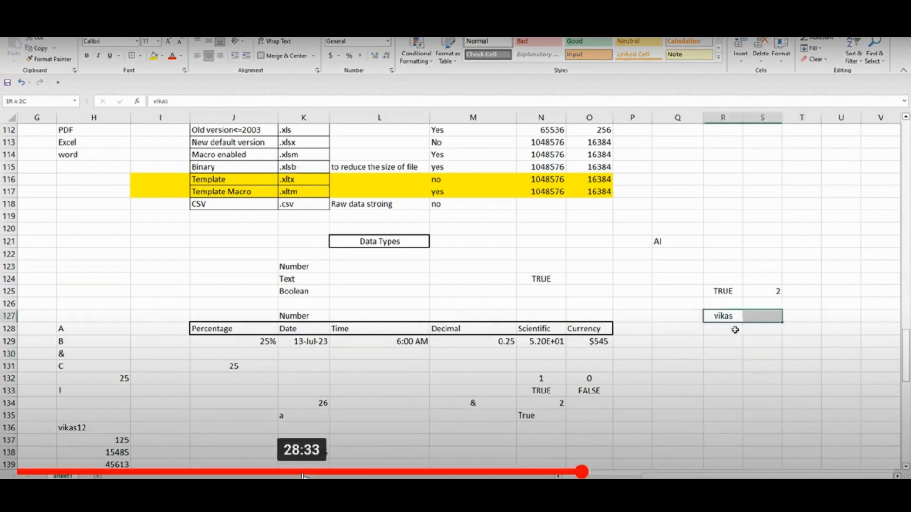
Step: Review the number-format examples in rows 128 to 132 and the Mathematical Operators section below them
{"action": "scroll", "coordinate": [487, 321], "scroll_direction": "down", "scroll_amount": 2}
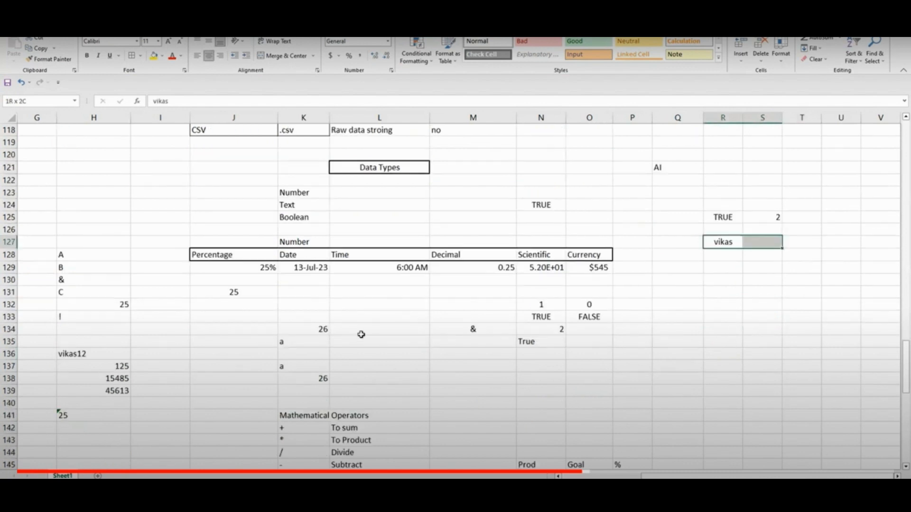
{"action": "scroll", "coordinate": [362, 335], "scroll_direction": "down", "scroll_amount": 2}
{"action": "left_click_drag", "start_coordinate": [799, 228], "coordinate": [159, 177]}
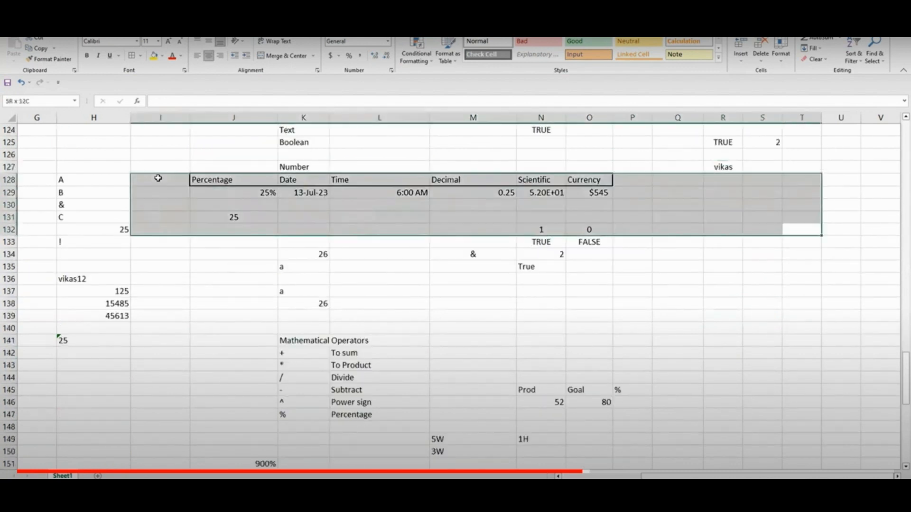
{"action": "left_click", "coordinate": [436, 278]}
{"action": "scroll", "coordinate": [244, 246], "scroll_direction": "down", "scroll_amount": 3}
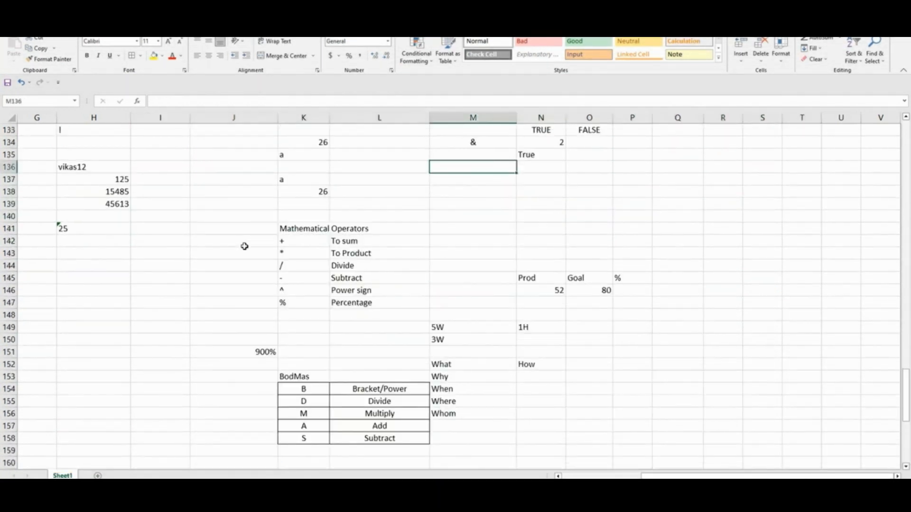
{"action": "scroll", "coordinate": [244, 246], "scroll_direction": "up", "scroll_amount": 2}
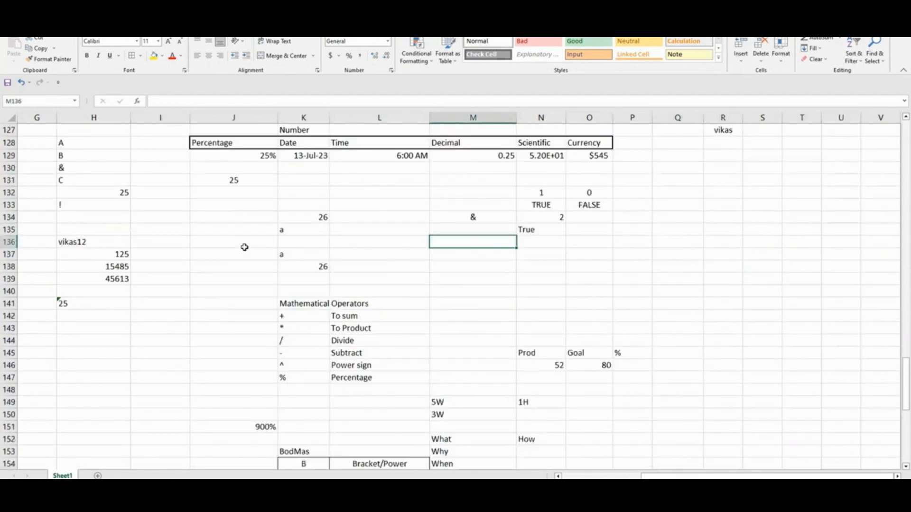
Step: Center the mixed number and text examples in K134:K139 horizontally
{"action": "scroll", "coordinate": [311, 189], "scroll_direction": "down", "scroll_amount": 2}
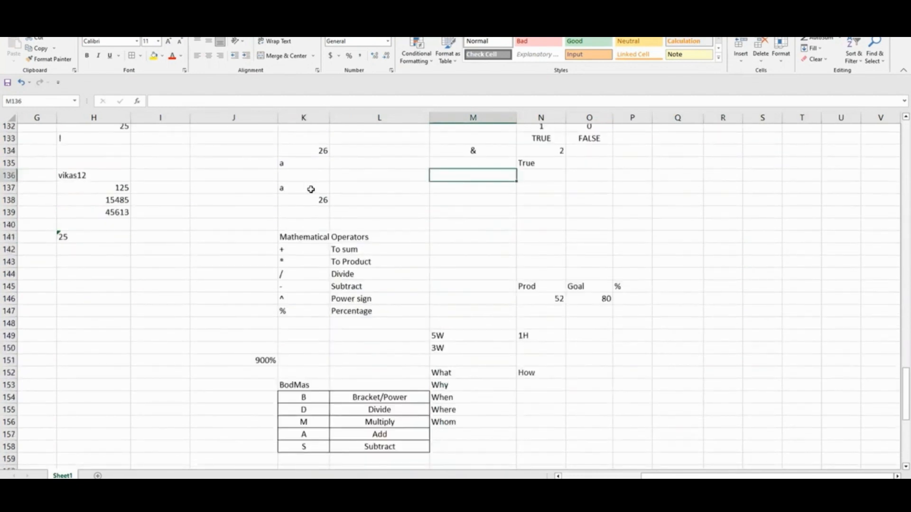
{"action": "left_click_drag", "start_coordinate": [306, 142], "coordinate": [308, 205]}
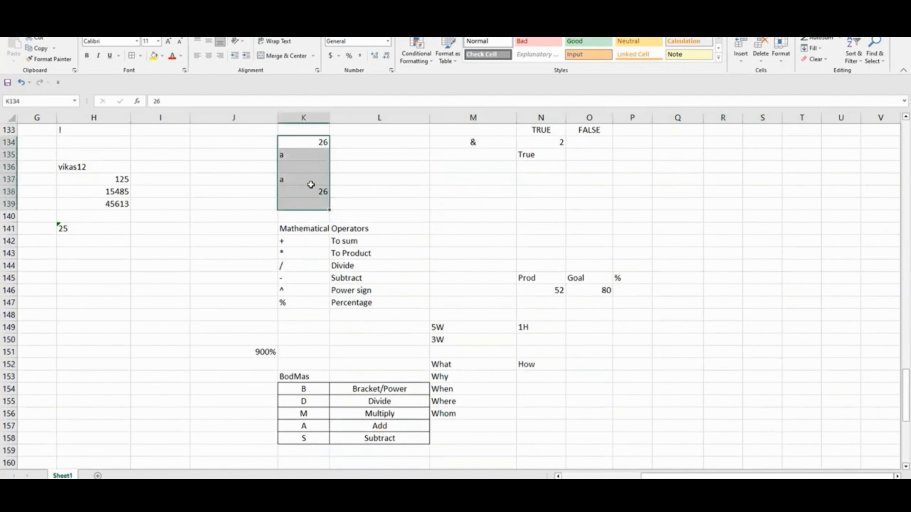
{"action": "key", "text": "alt+h"}
{"action": "key", "text": "a"}
{"action": "key", "text": "c"}
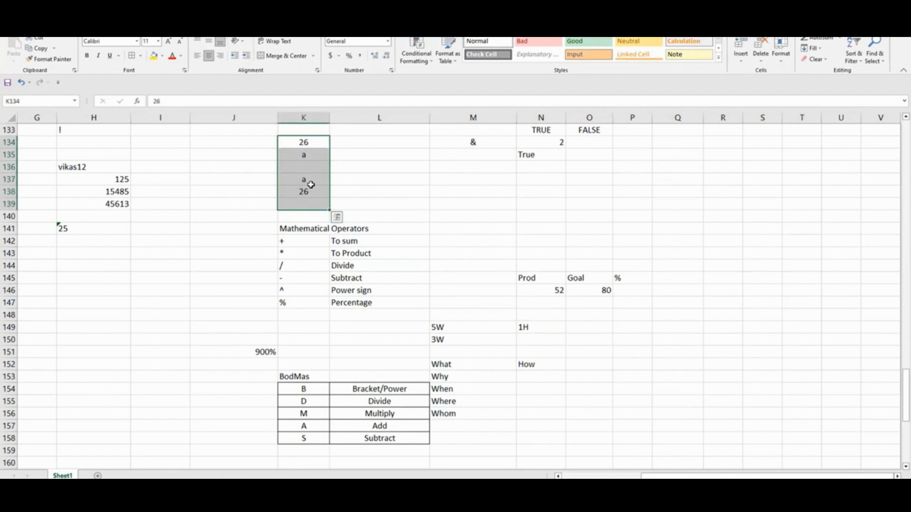
Step: Center the mathematical operator symbols and their descriptions in K142:L147
{"action": "scroll", "coordinate": [360, 193], "scroll_direction": "down", "scroll_amount": 2}
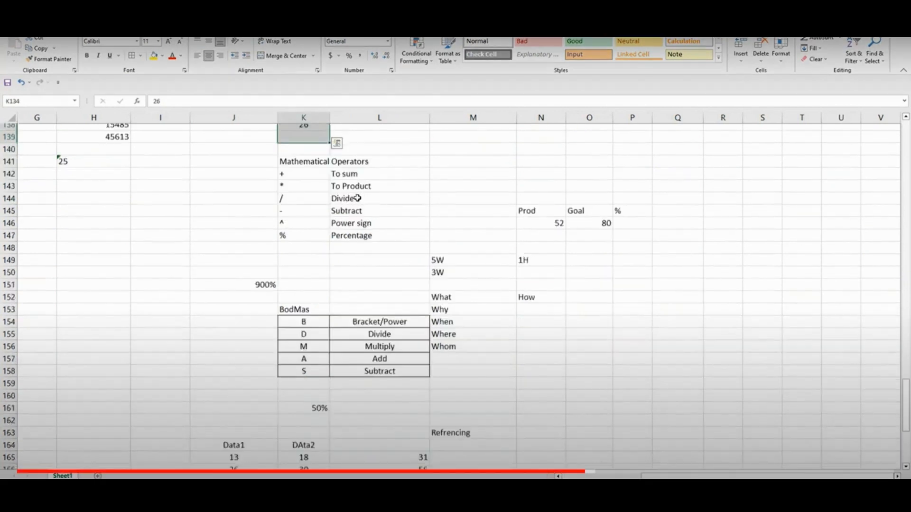
{"action": "left_click", "coordinate": [284, 167]}
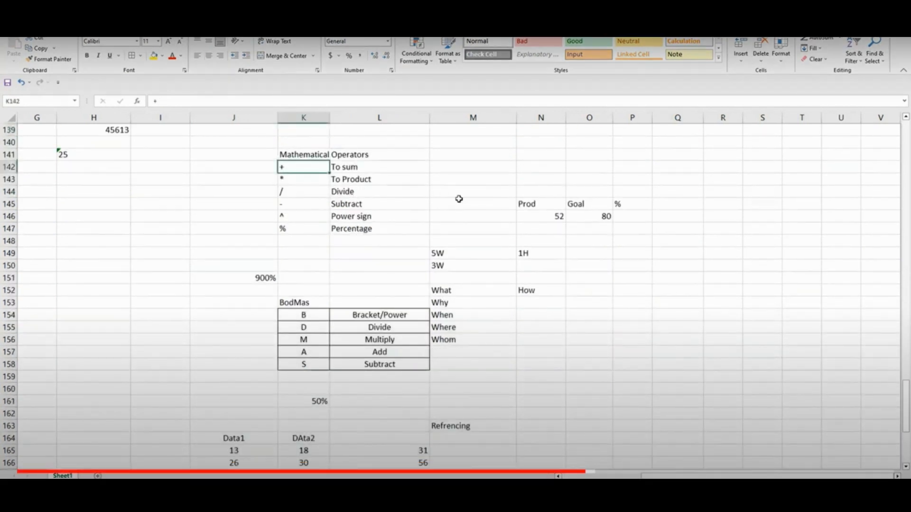
{"action": "key", "text": "ctrl+shift+Down"}
{"action": "key", "text": "ctrl+shift+Right"}
{"action": "key", "text": "ctrl+e"}
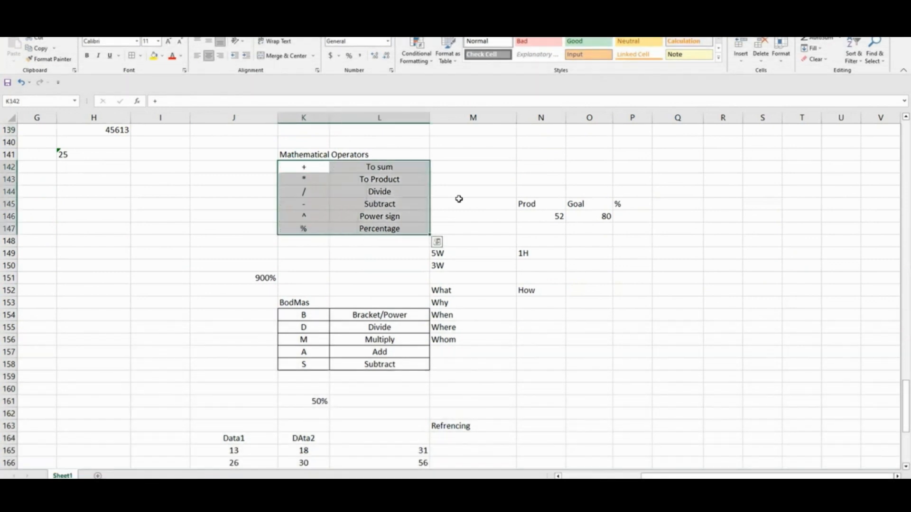
{"action": "left_click", "coordinate": [357, 214]}
Step: Enter the qualifications BA, MBA and HM down column M in cells M139 to M141
{"action": "scroll", "coordinate": [506, 204], "scroll_direction": "up", "scroll_amount": 2}
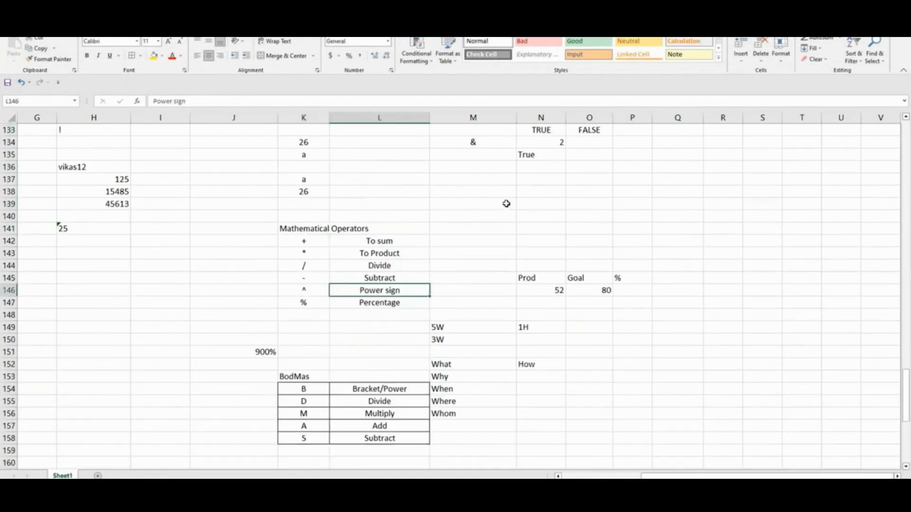
{"action": "left_click", "coordinate": [498, 200]}
{"action": "type", "text": "BA"}
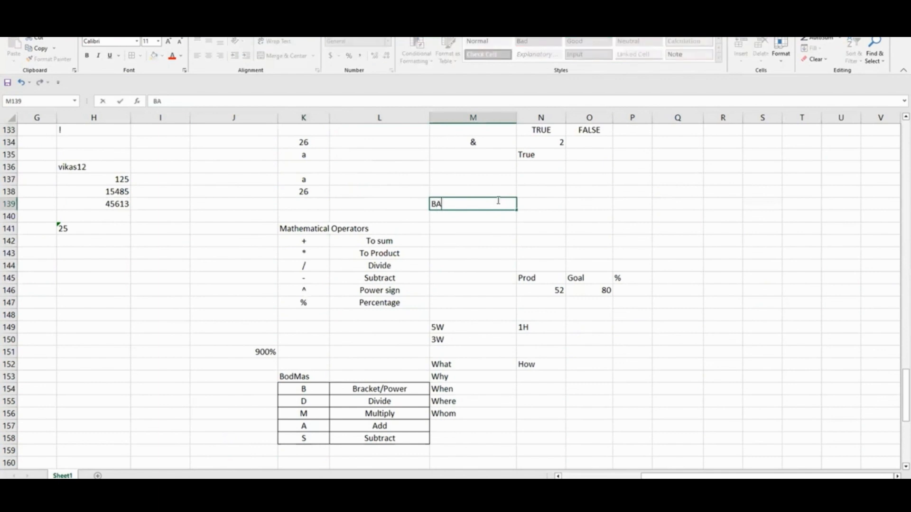
{"action": "key", "text": "Return"}
{"action": "type", "text": "MBA"}
{"action": "key", "text": "Return"}
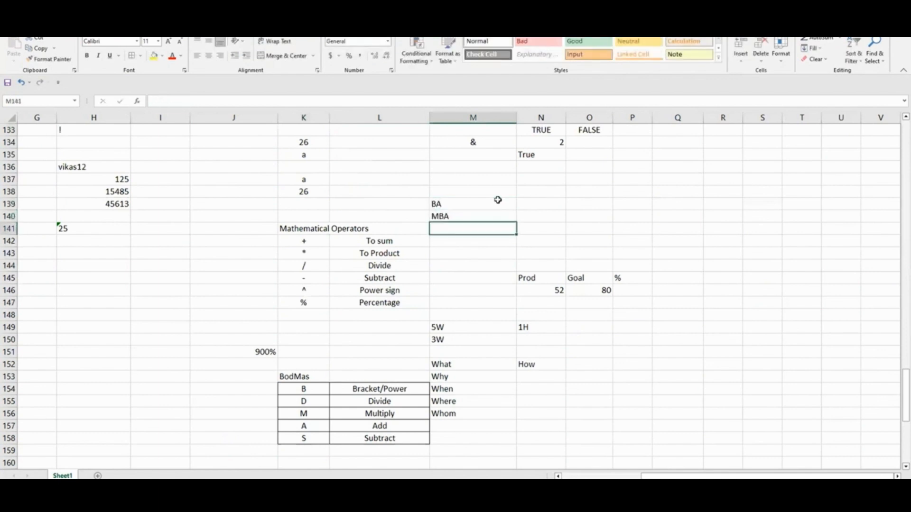
{"action": "type", "text": "HM"}
{"action": "key", "text": "Return"}
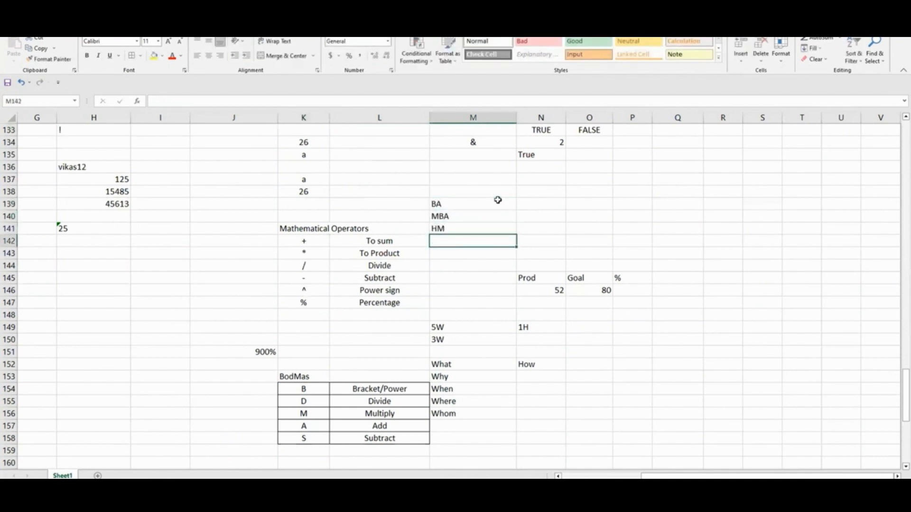
{"action": "key", "text": "Up"}
{"action": "key", "text": "Up"}
{"action": "key", "text": "Right"}
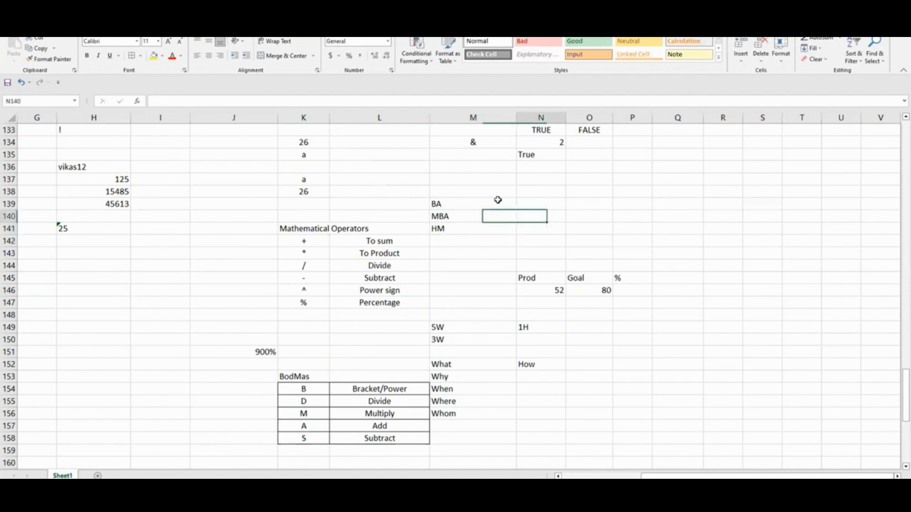
{"action": "type", "text": "Ac"}
{"action": "key", "text": "Escape"}
{"action": "key", "text": "Left"}
{"action": "key", "text": "Up"}
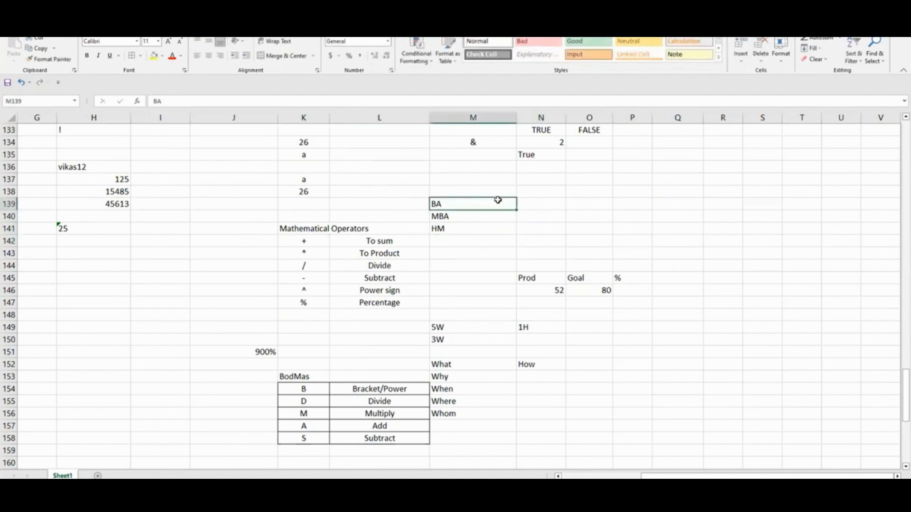
{"action": "key", "text": "Down"}
{"action": "key", "text": "shift+Right"}
Step: Enter 12 in M138 above the BA entry and science beside it in N138
{"action": "key", "text": "Down"}
{"action": "key", "text": "Up"}
{"action": "key", "text": "Up"}
{"action": "key", "text": "Up"}
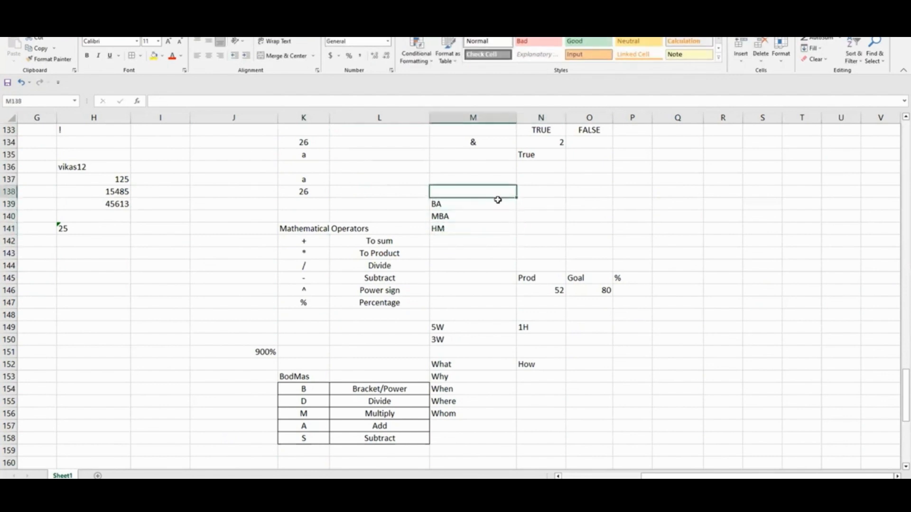
{"action": "type", "text": "12"}
{"action": "key", "text": "Right"}
{"action": "type", "text": "science"}
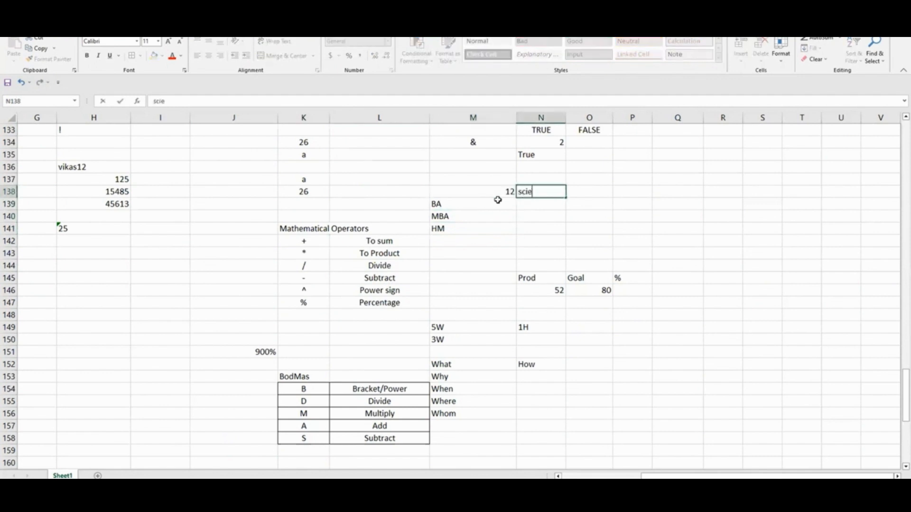